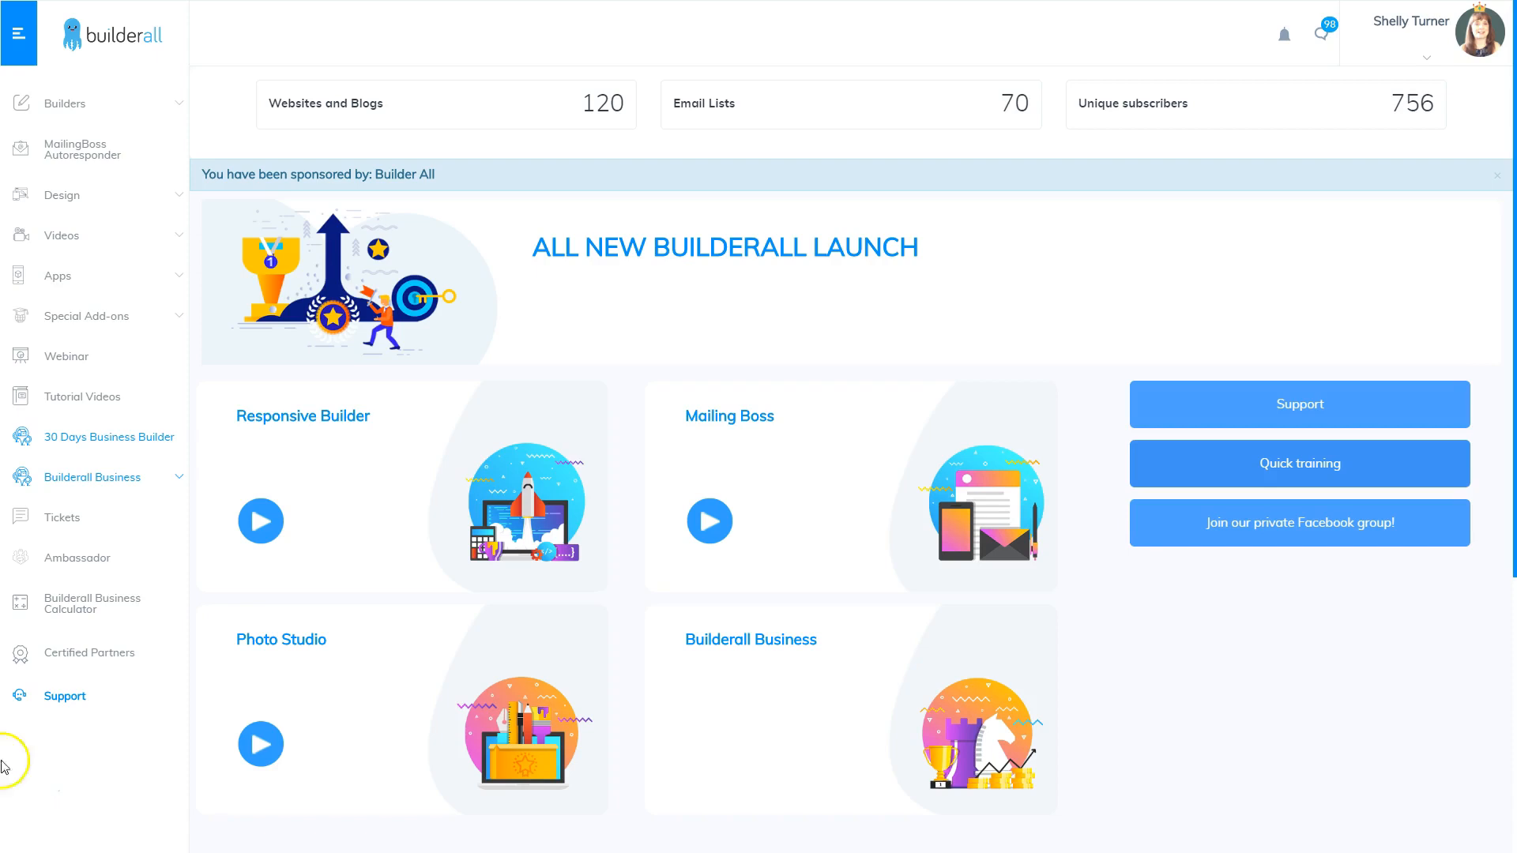
Open the template gallery of the Drag and Drop Pixel Perfect builder.
{"action": "left_click", "coordinate": [86, 95]}
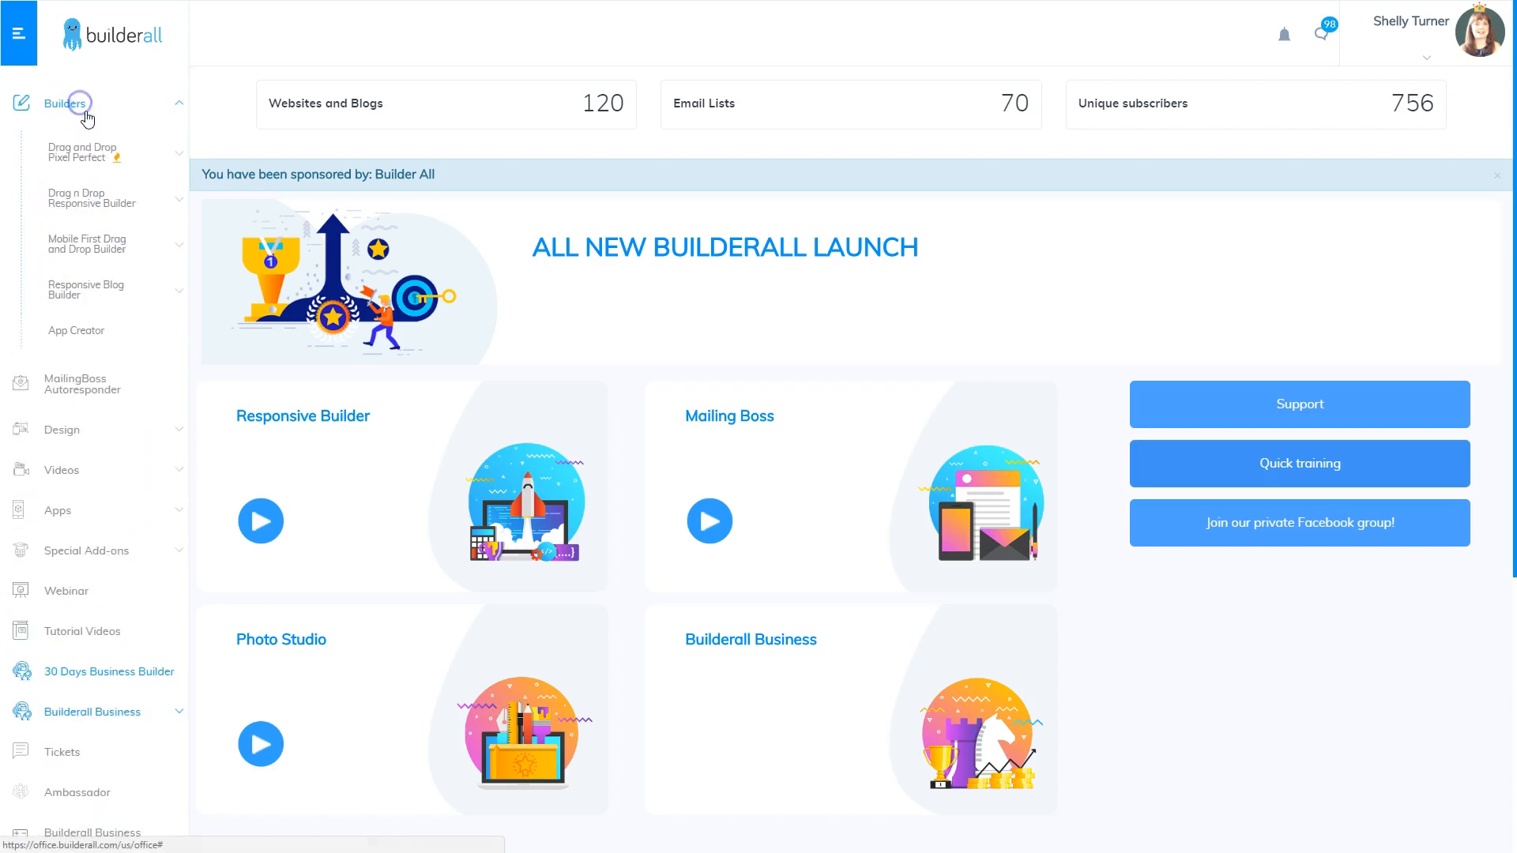
{"action": "left_click", "coordinate": [79, 152]}
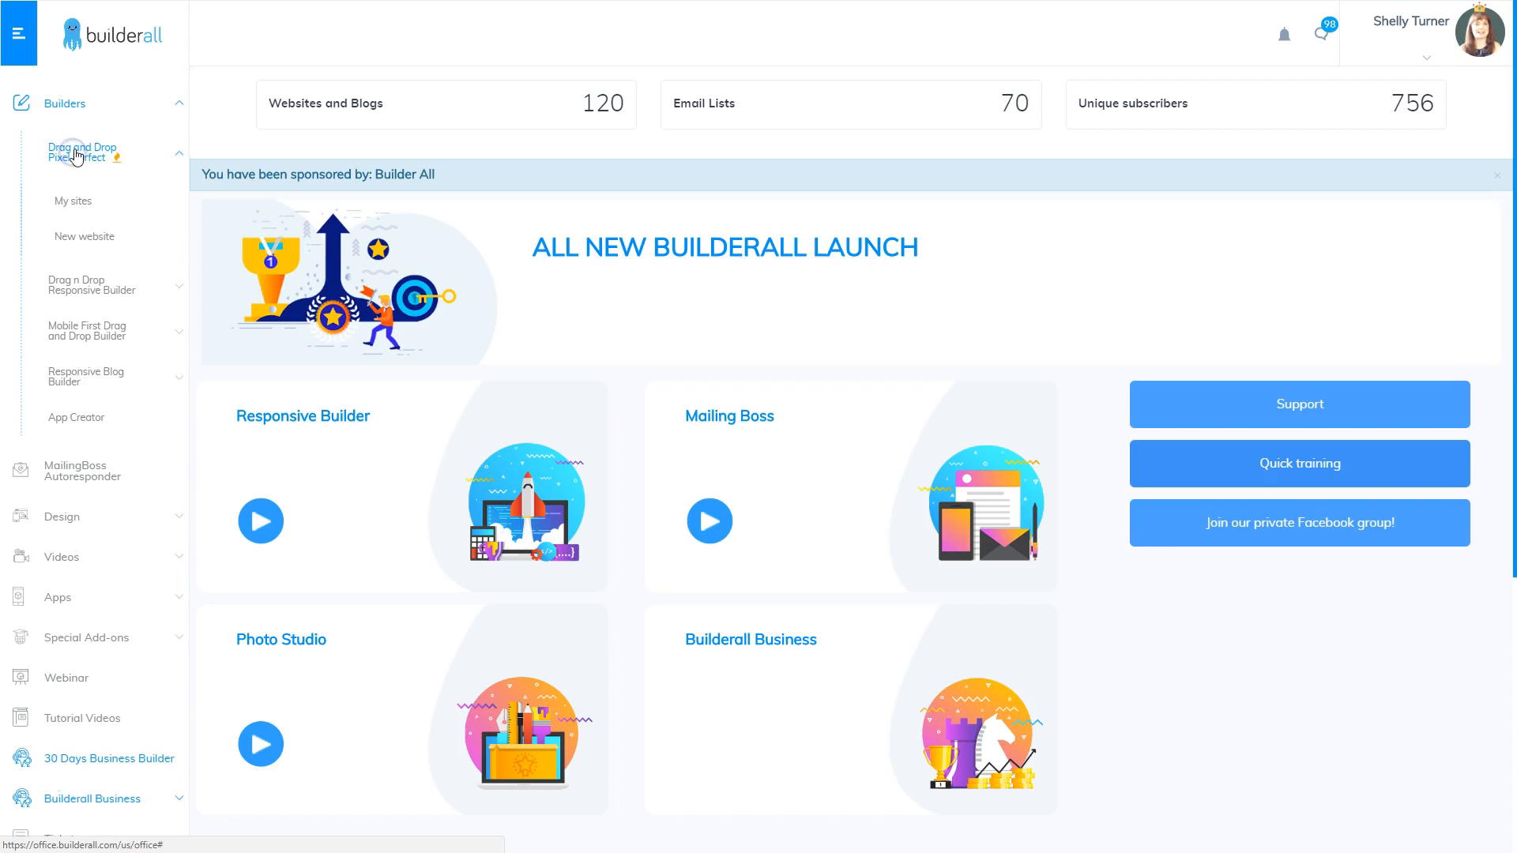
{"action": "left_click", "coordinate": [82, 203]}
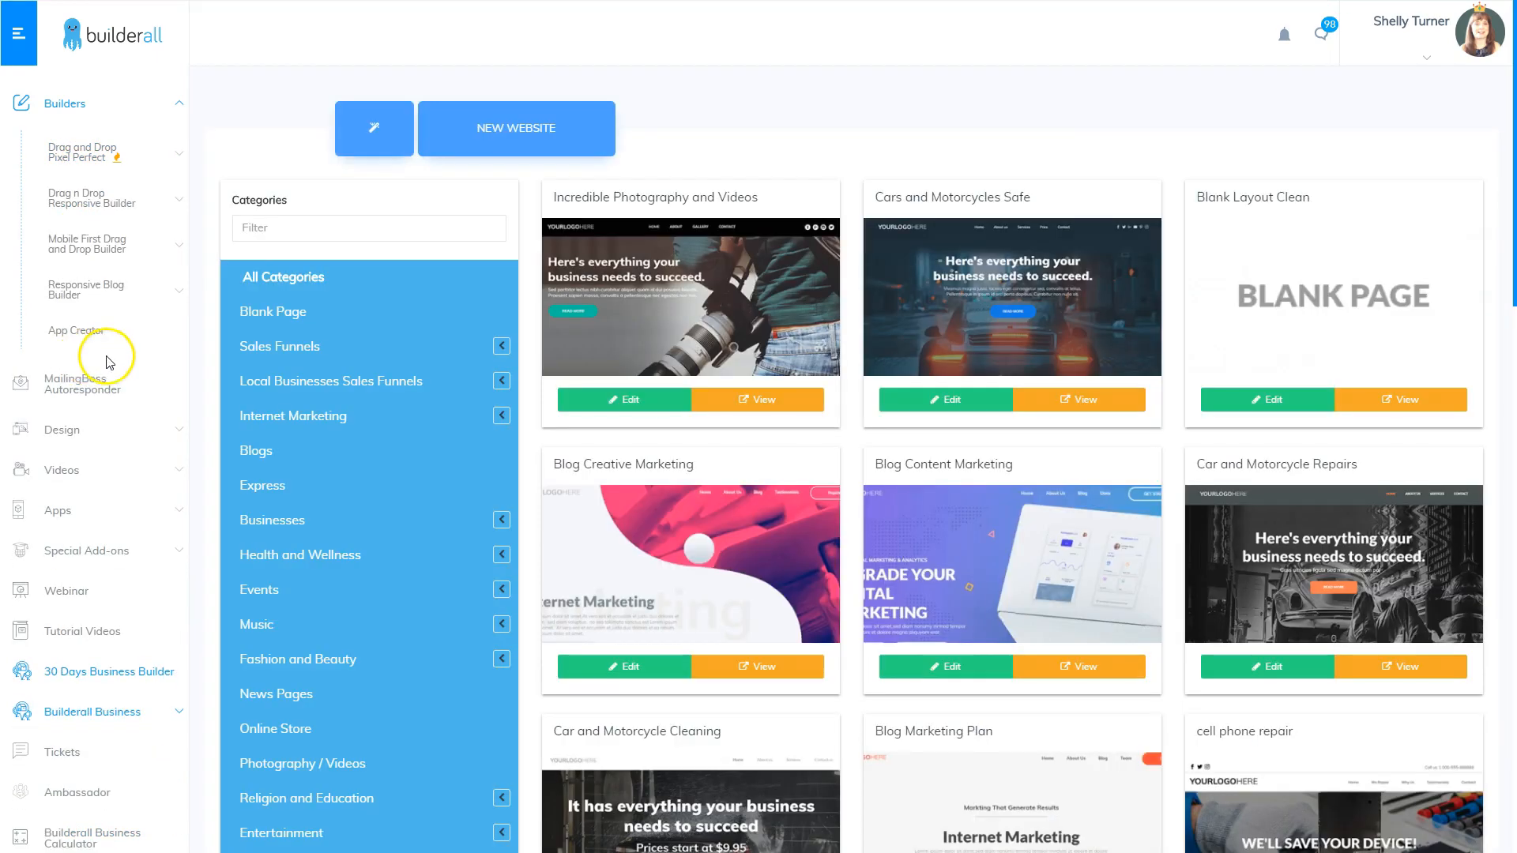
Filter the templates to Sales Funnels and open "Internet Marketing - List Building Funnels" for editing.
{"action": "left_click", "coordinate": [317, 346]}
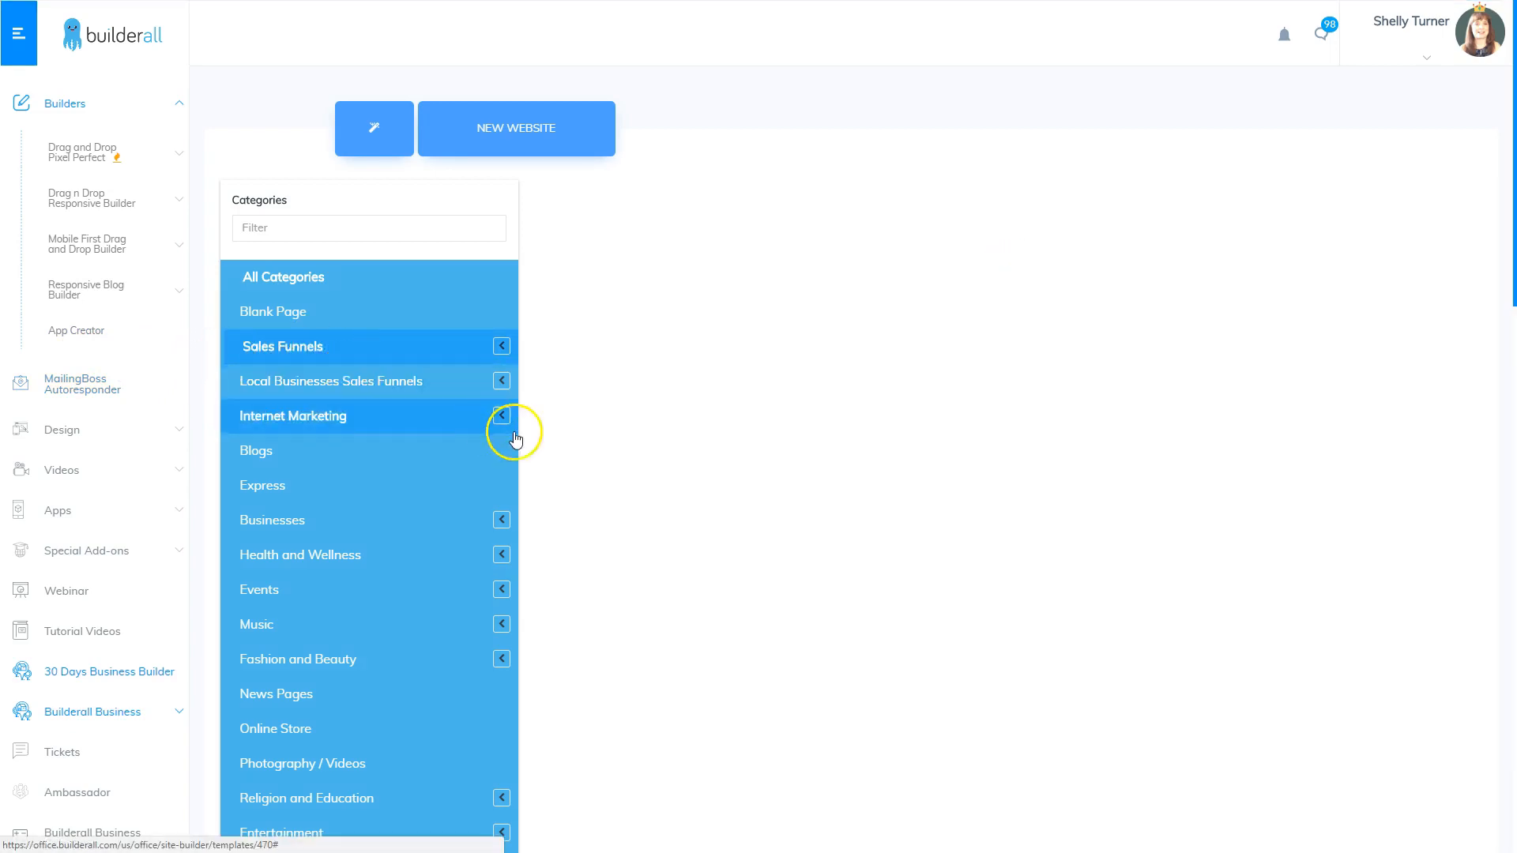
{"action": "scroll", "coordinate": [971, 605], "scroll_direction": "down", "scroll_amount": 6}
{"action": "scroll", "coordinate": [971, 605], "scroll_direction": "down", "scroll_amount": 15}
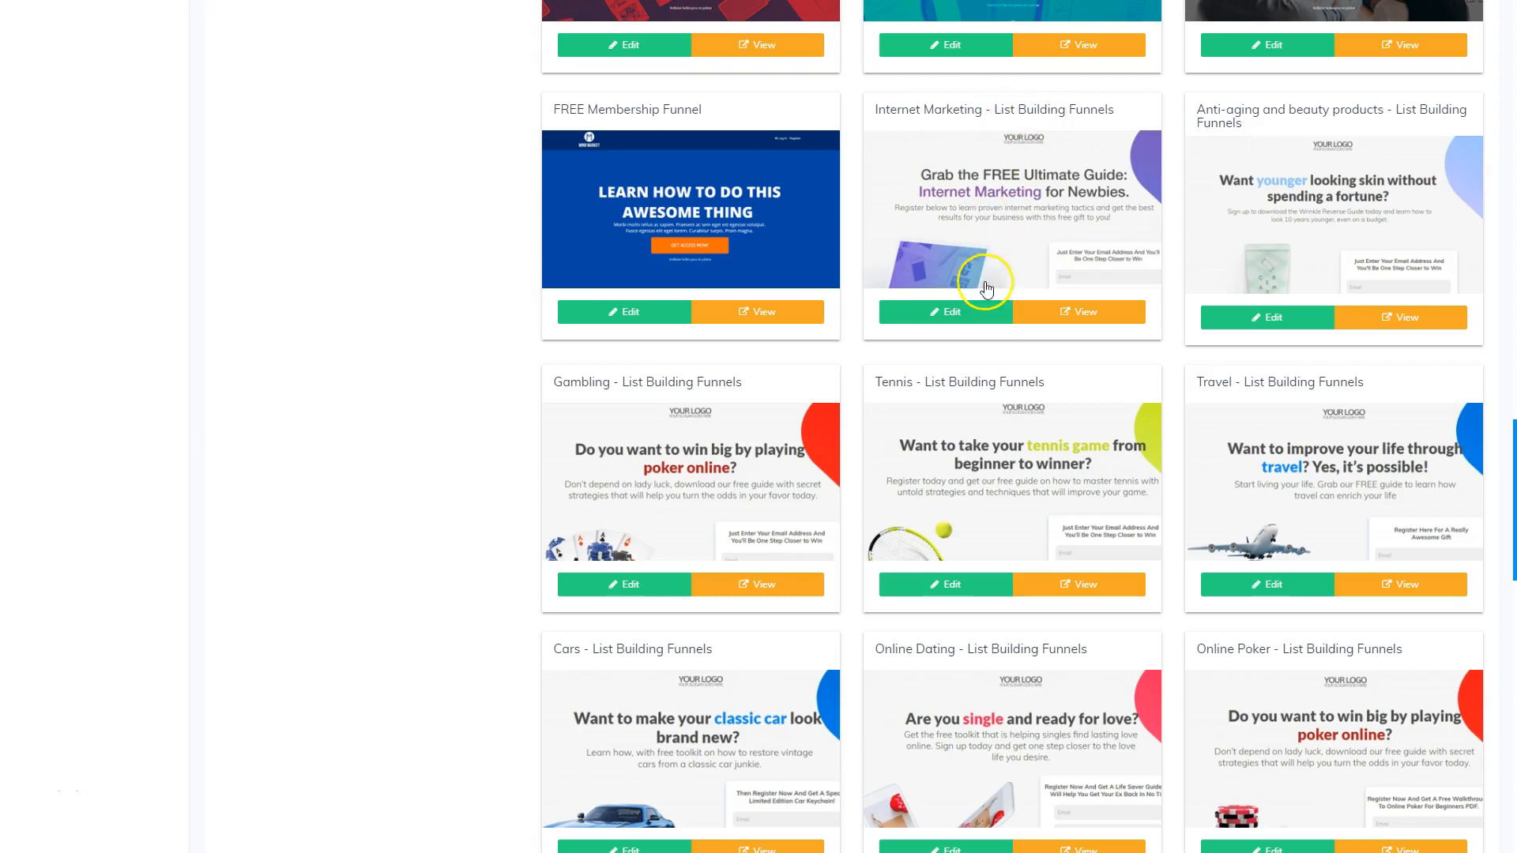
{"action": "left_click", "coordinate": [948, 315]}
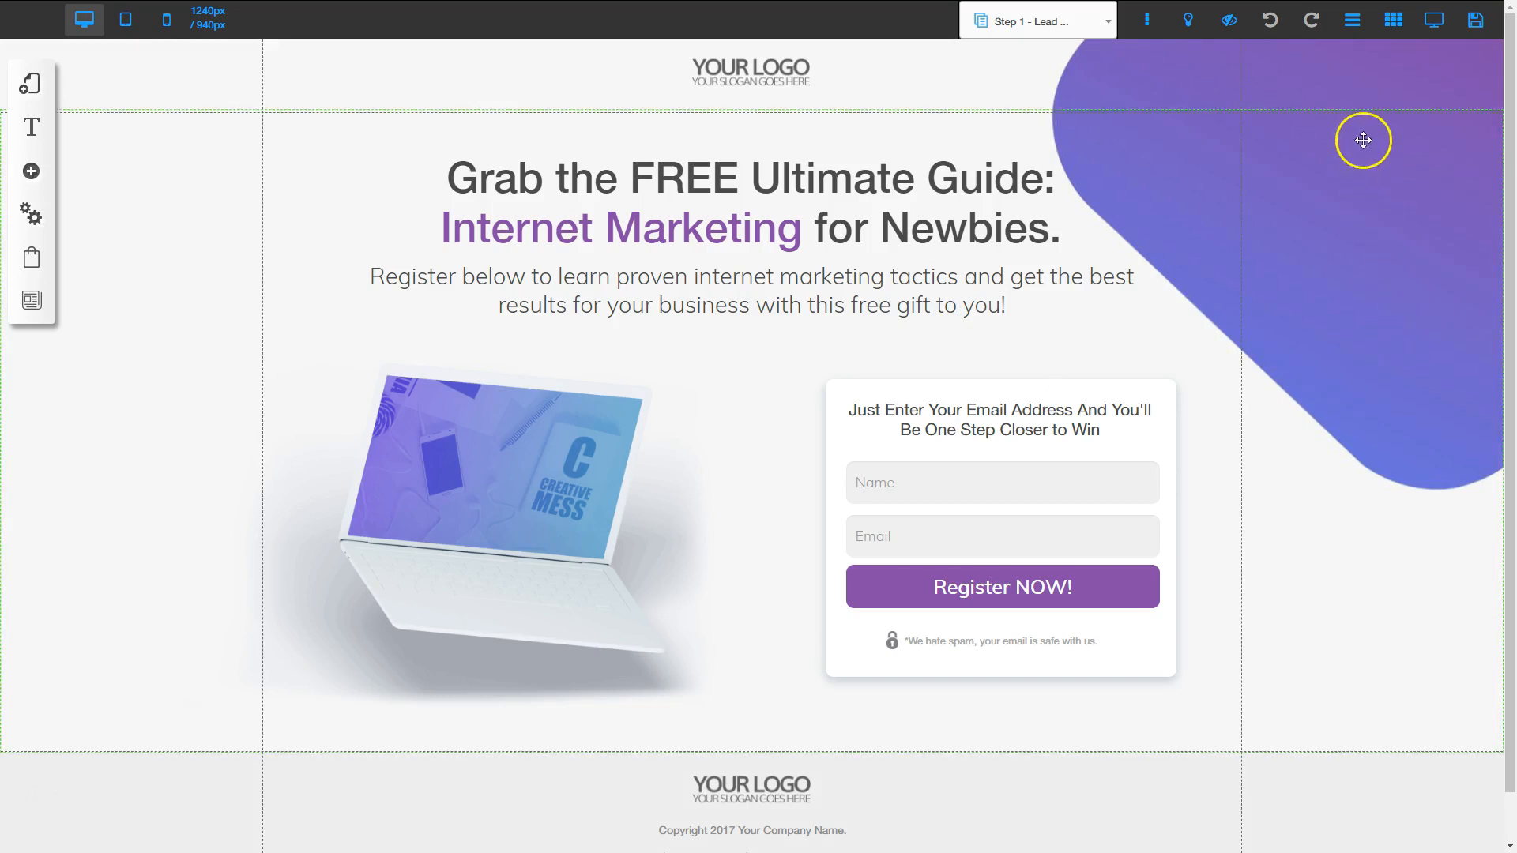
Register the site with its own URL name and save the page.
{"action": "left_click", "coordinate": [1476, 21]}
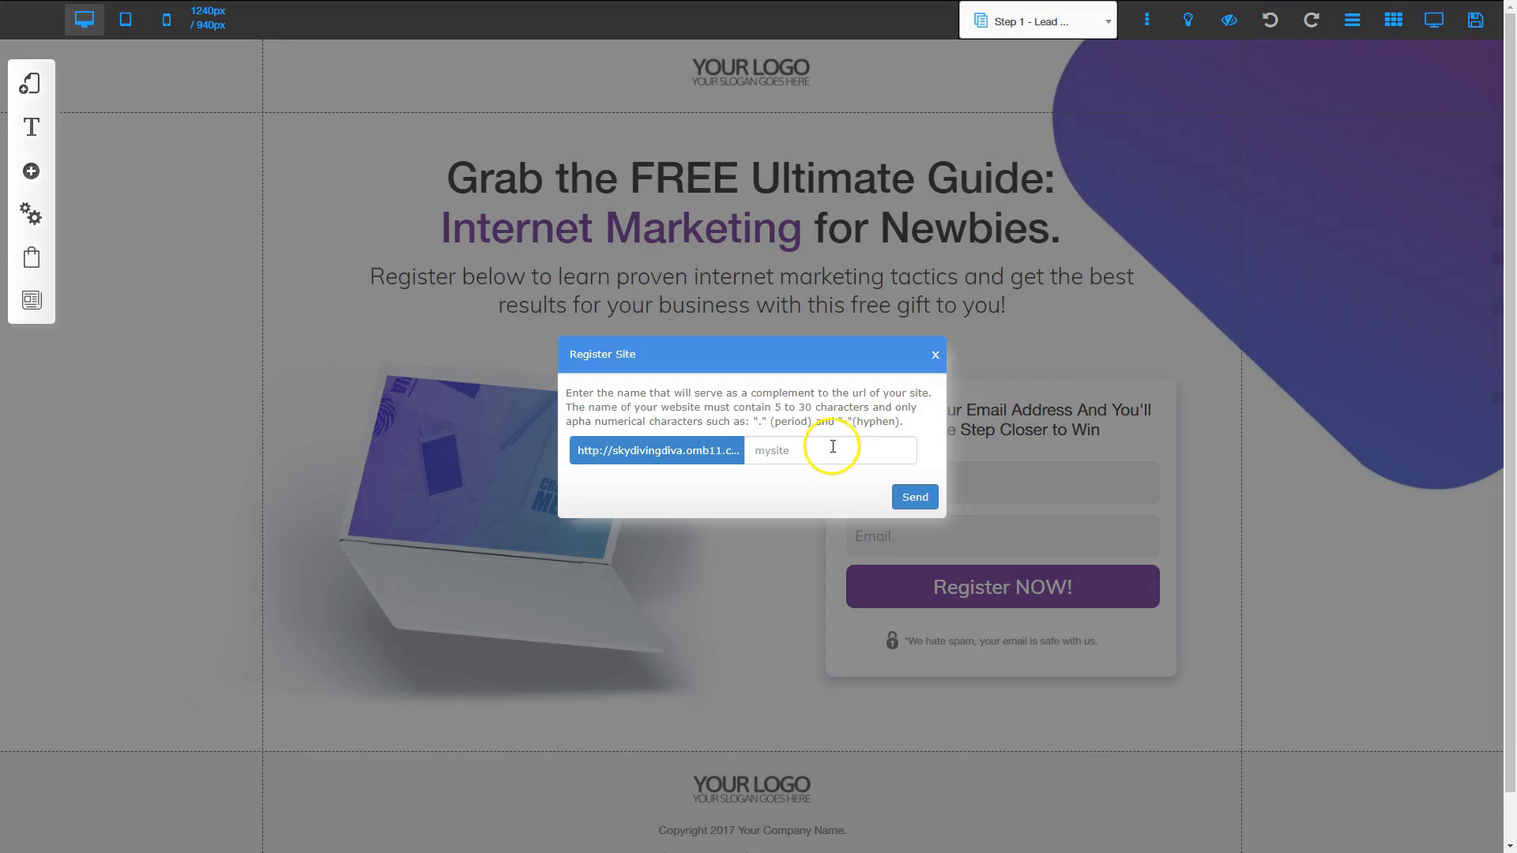
{"action": "left_click", "coordinate": [813, 451]}
{"action": "left_click", "coordinate": [816, 495]}
{"action": "left_click", "coordinate": [910, 494]}
{"action": "left_click", "coordinate": [958, 586]}
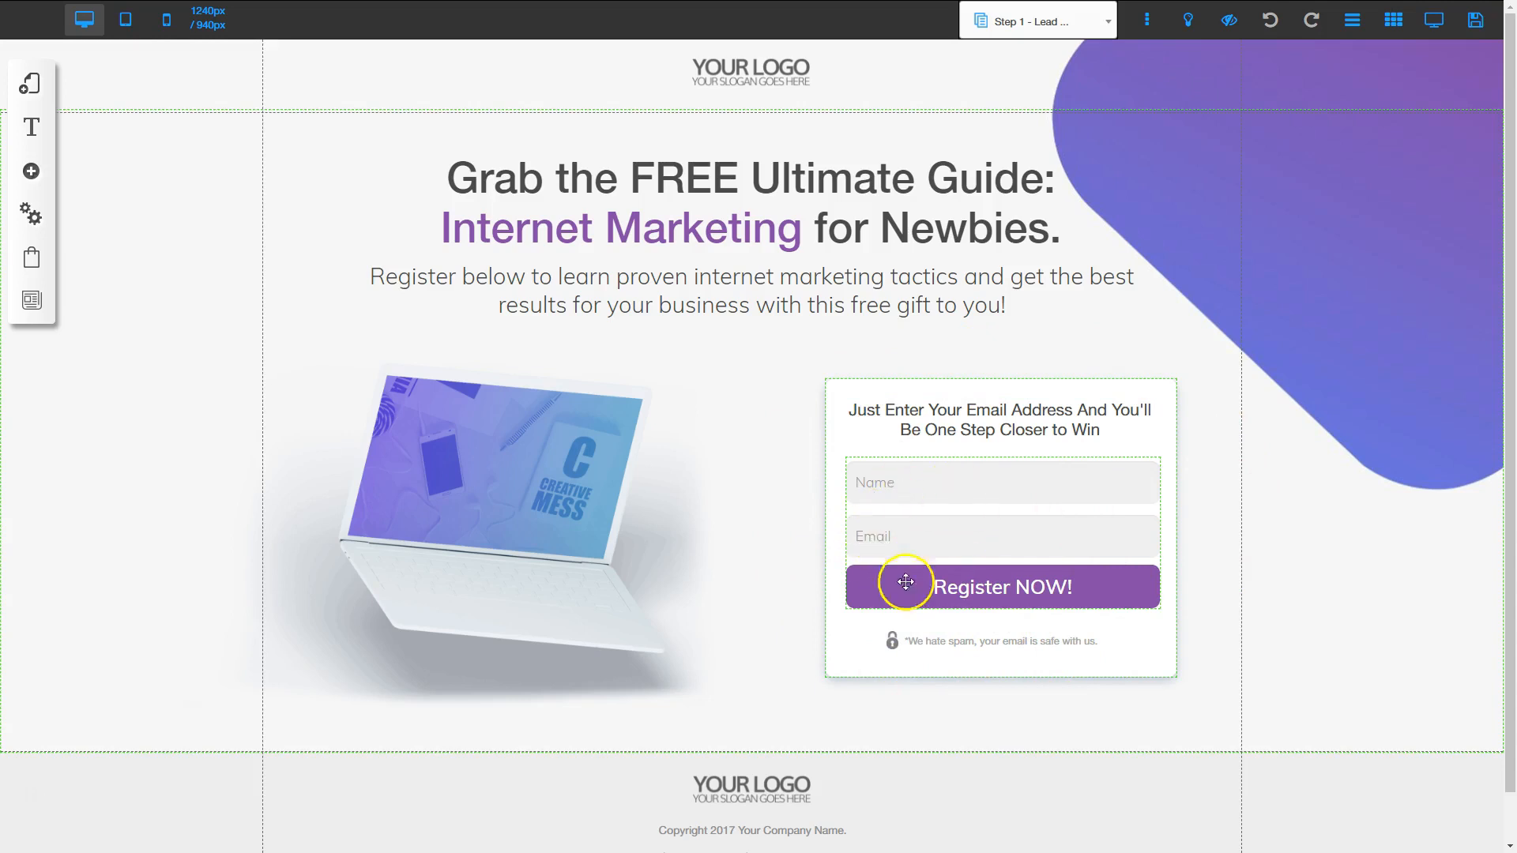
Connect the opt-in form to the MailingBoss list "Lead Capture - Internet Marketing copy_3" and save the Step 1 - Lead Capture page.
{"action": "left_click", "coordinate": [997, 532]}
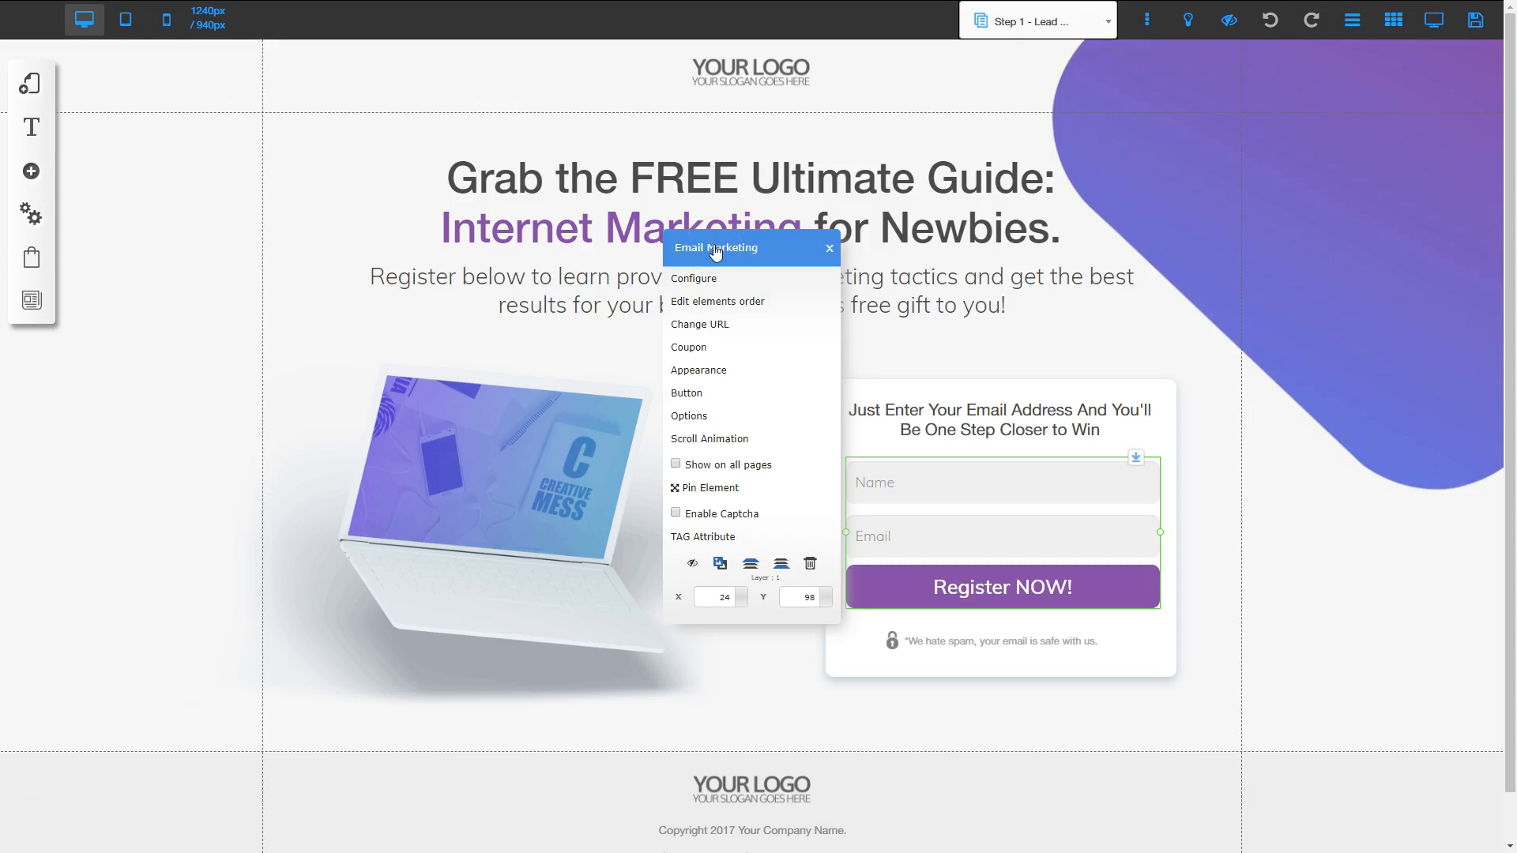
{"action": "left_click", "coordinate": [699, 282]}
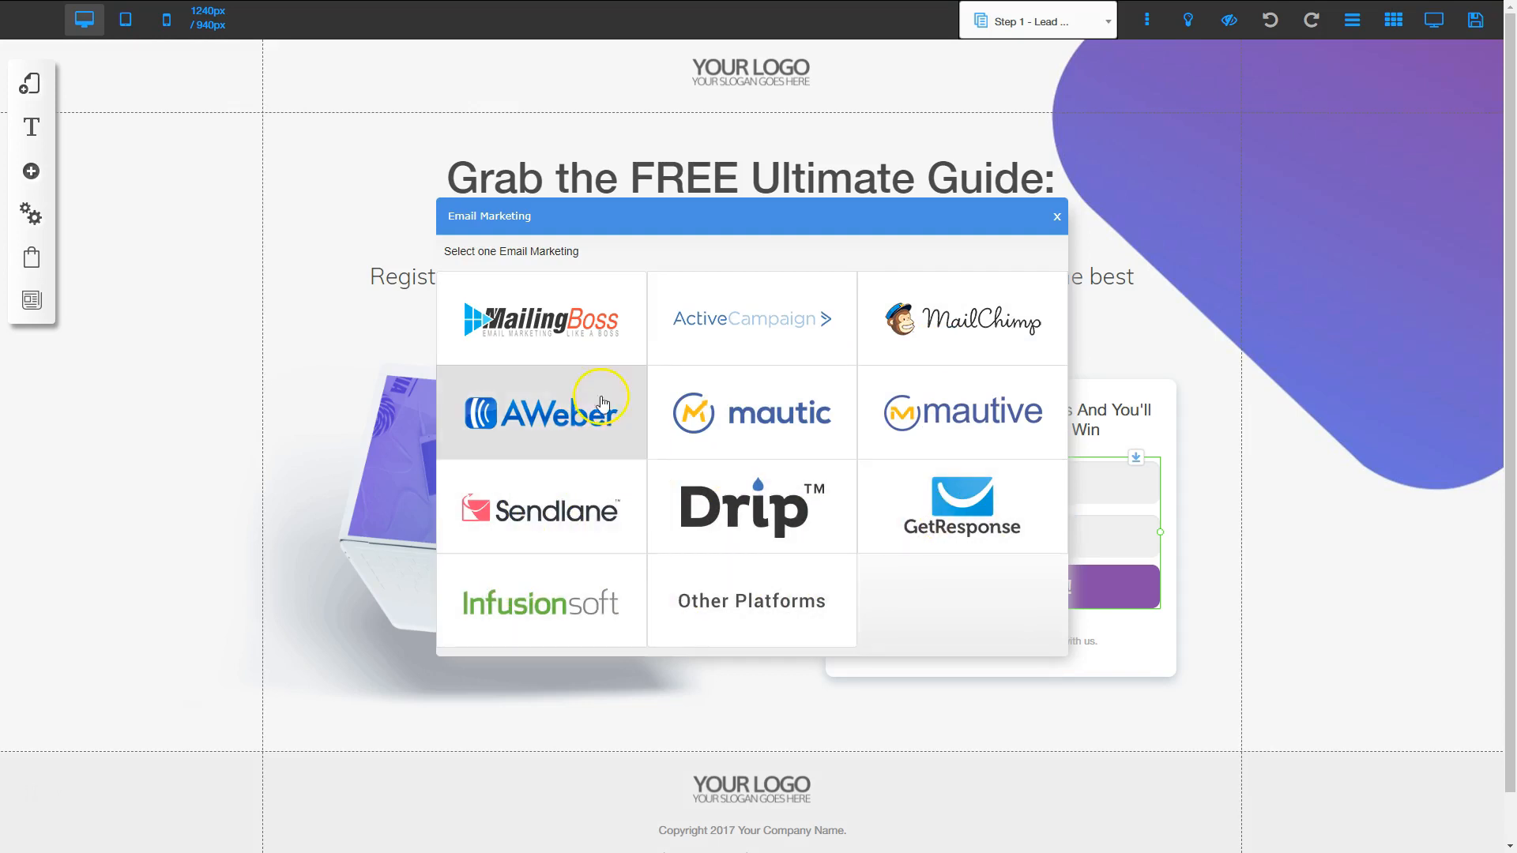
{"action": "left_click", "coordinate": [547, 318]}
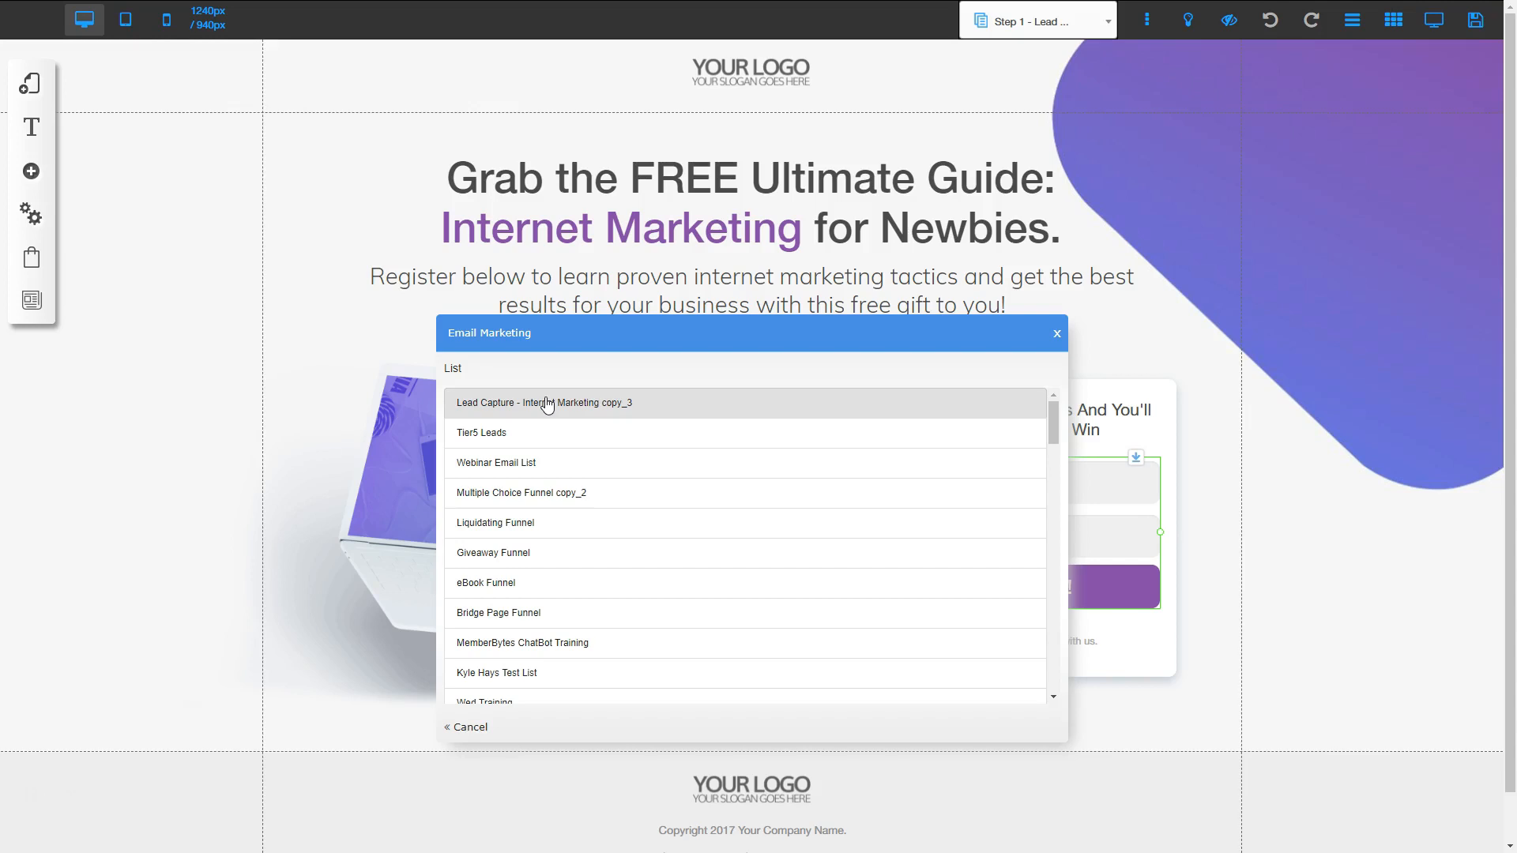
{"action": "left_click", "coordinate": [588, 400]}
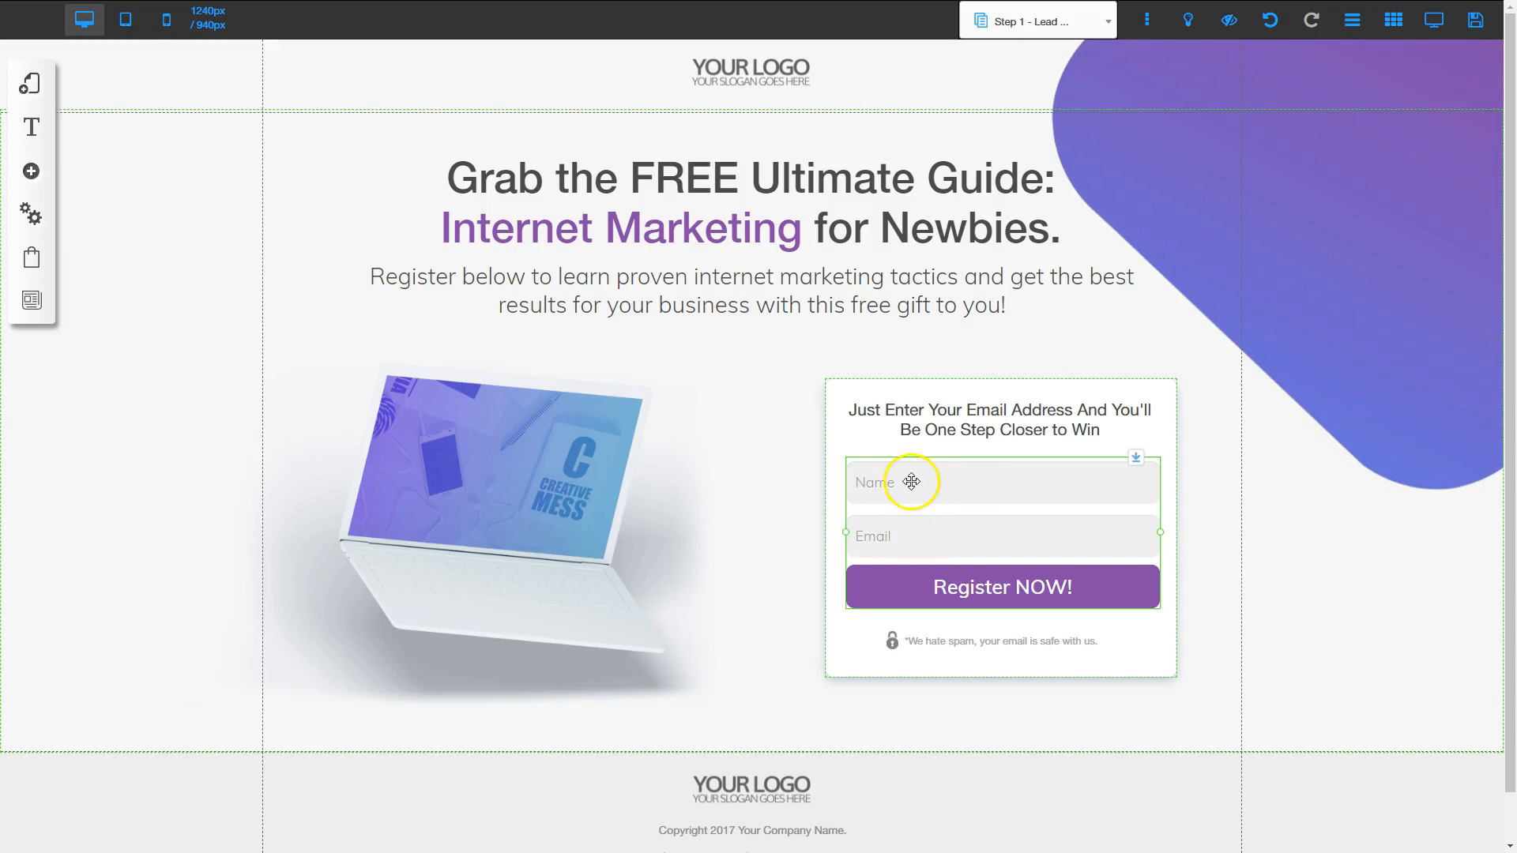
{"action": "left_click", "coordinate": [1474, 20]}
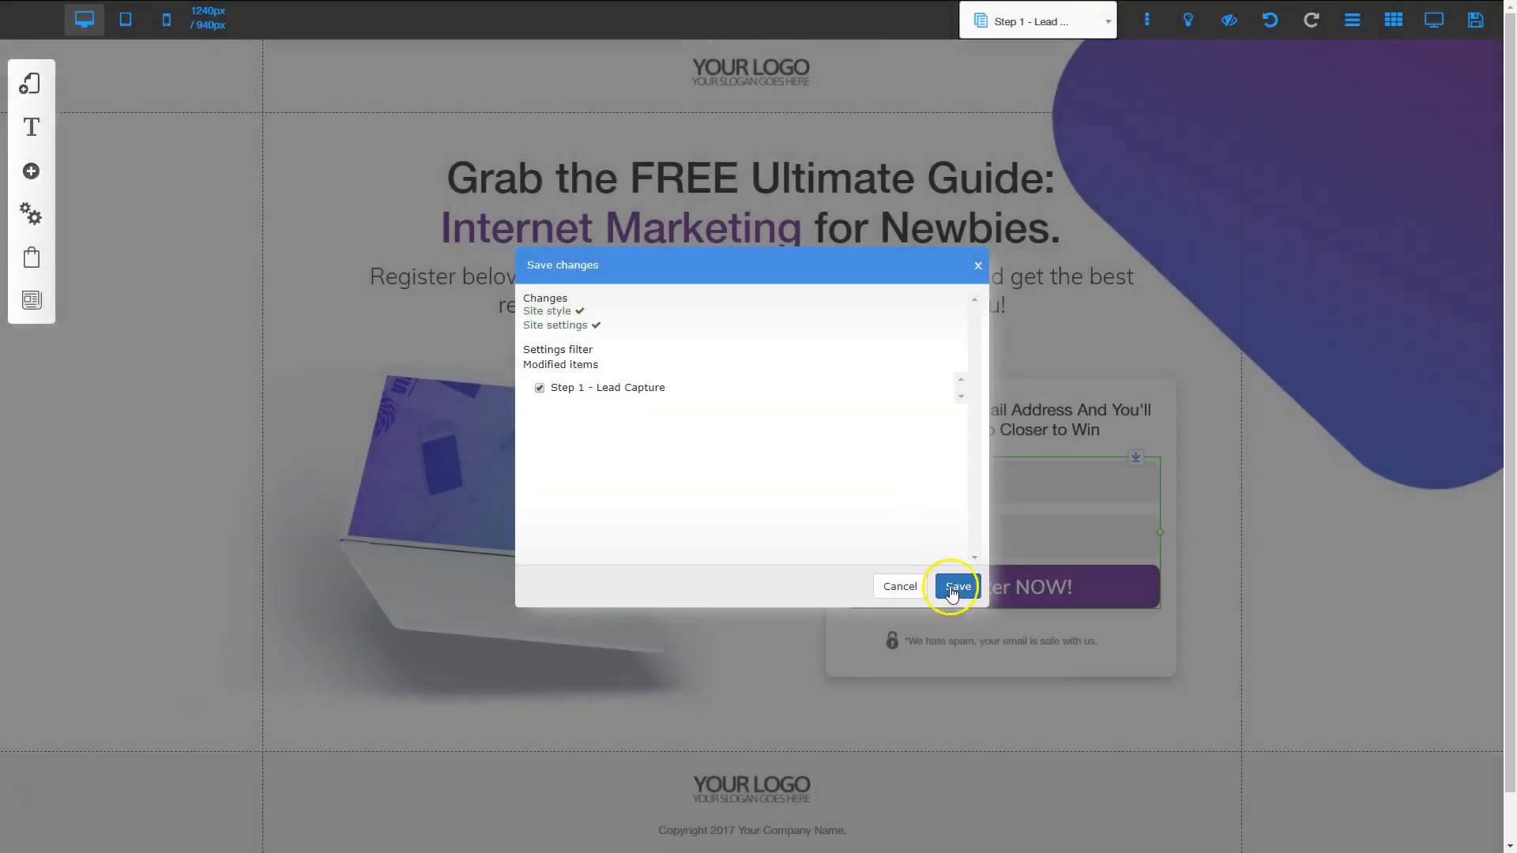
{"action": "left_click", "coordinate": [956, 582]}
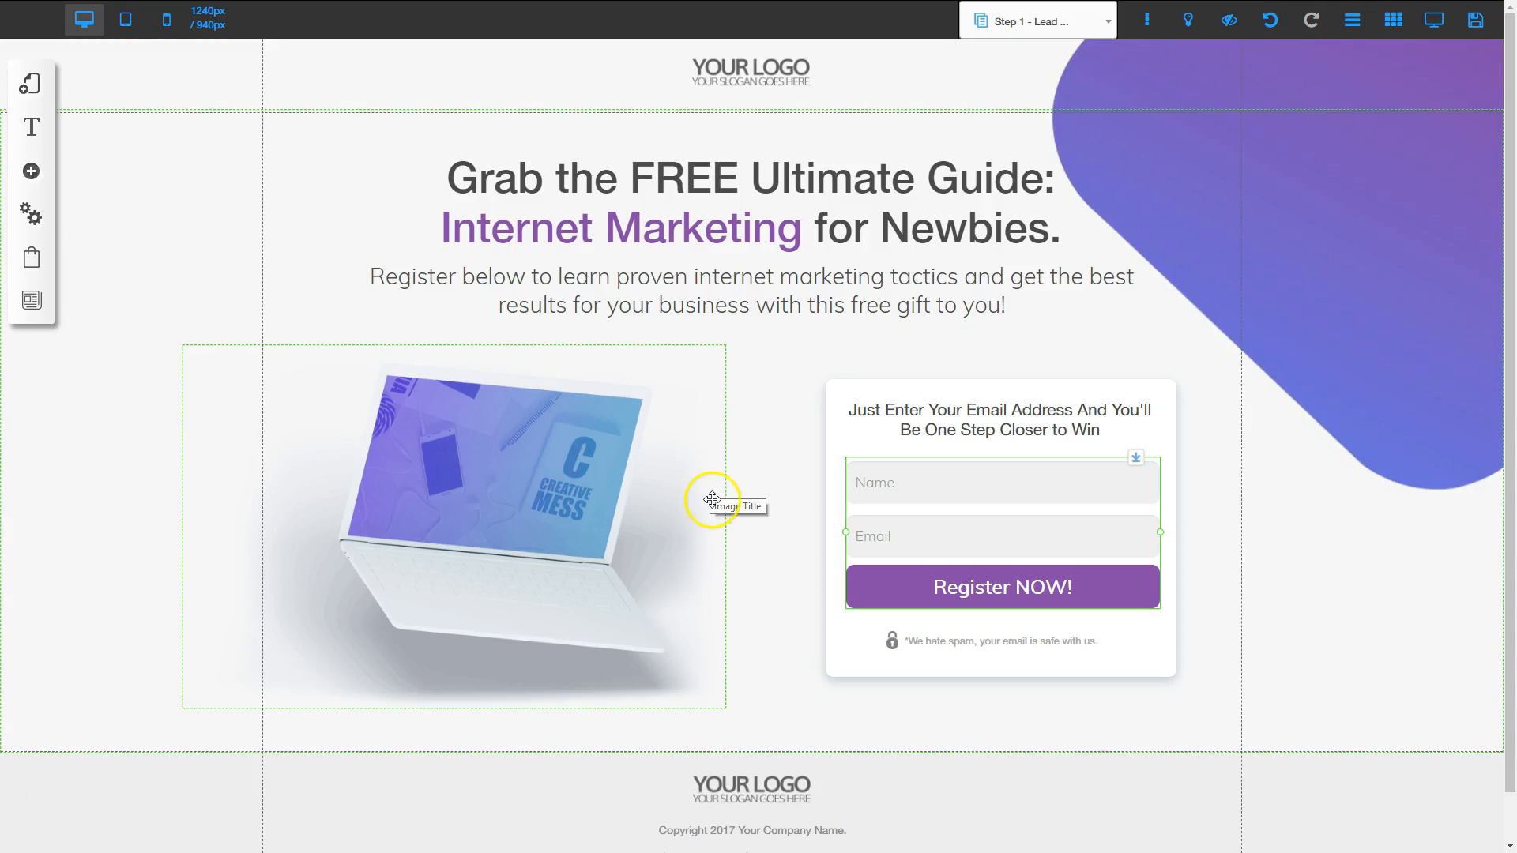
Hide the email marketing form on the desktop page and restore it from the hidden items.
{"action": "left_click", "coordinate": [951, 527]}
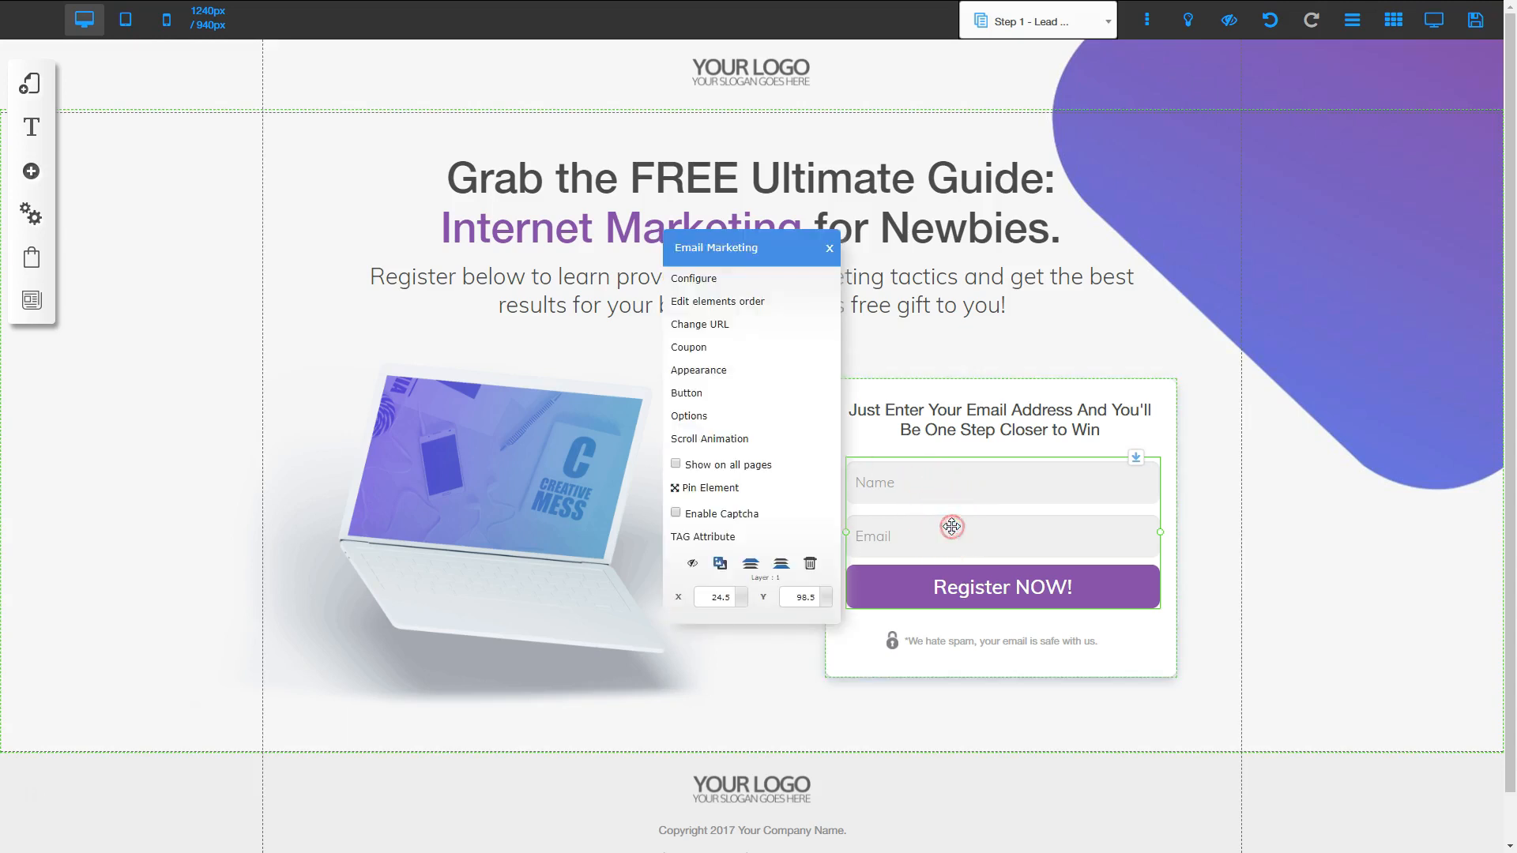
{"action": "left_click", "coordinate": [693, 566]}
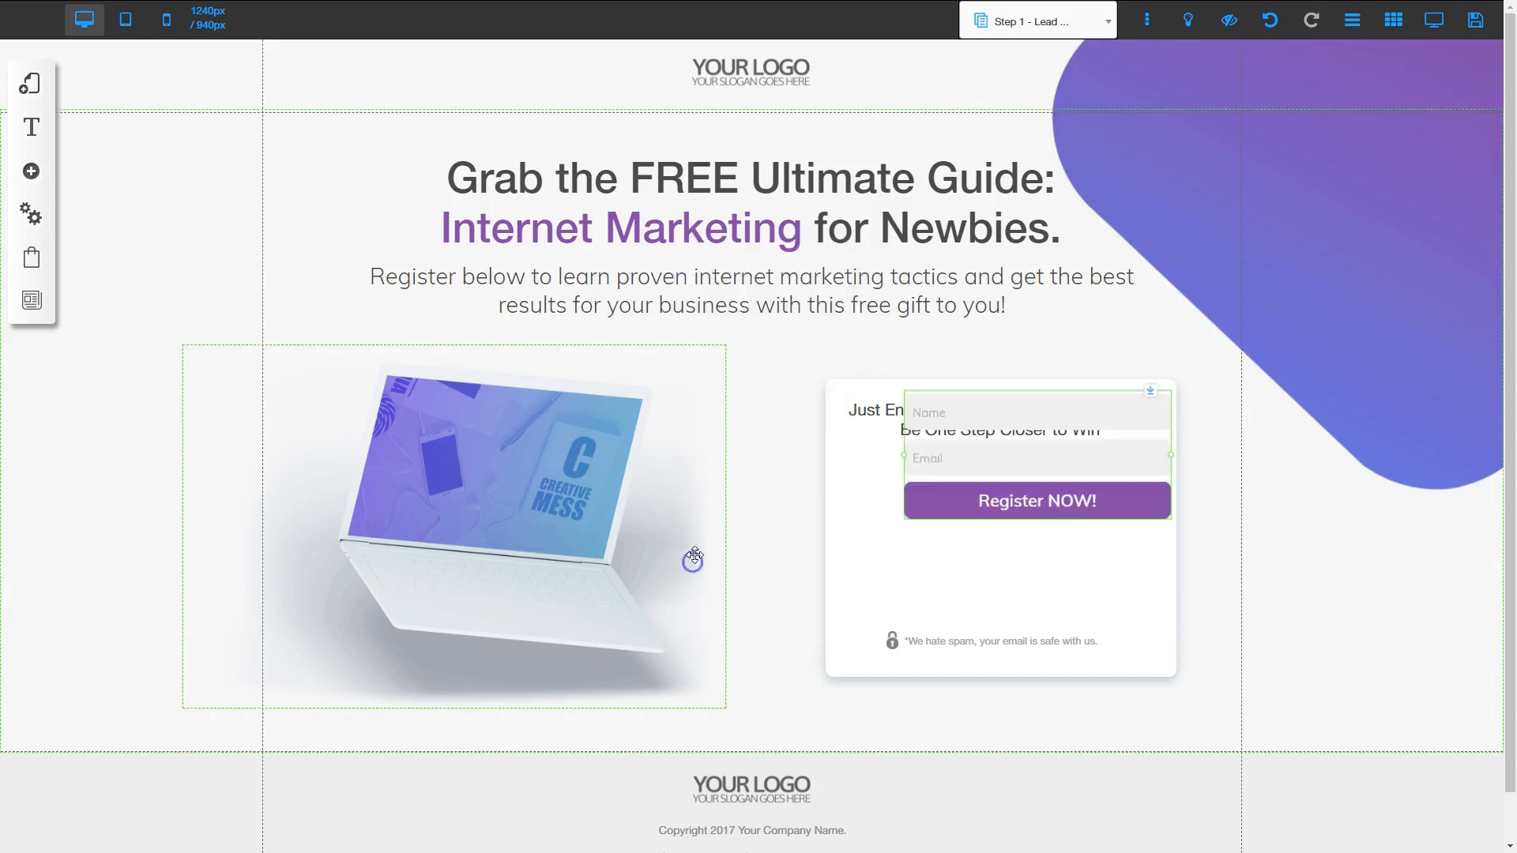
{"action": "left_click", "coordinate": [1230, 25]}
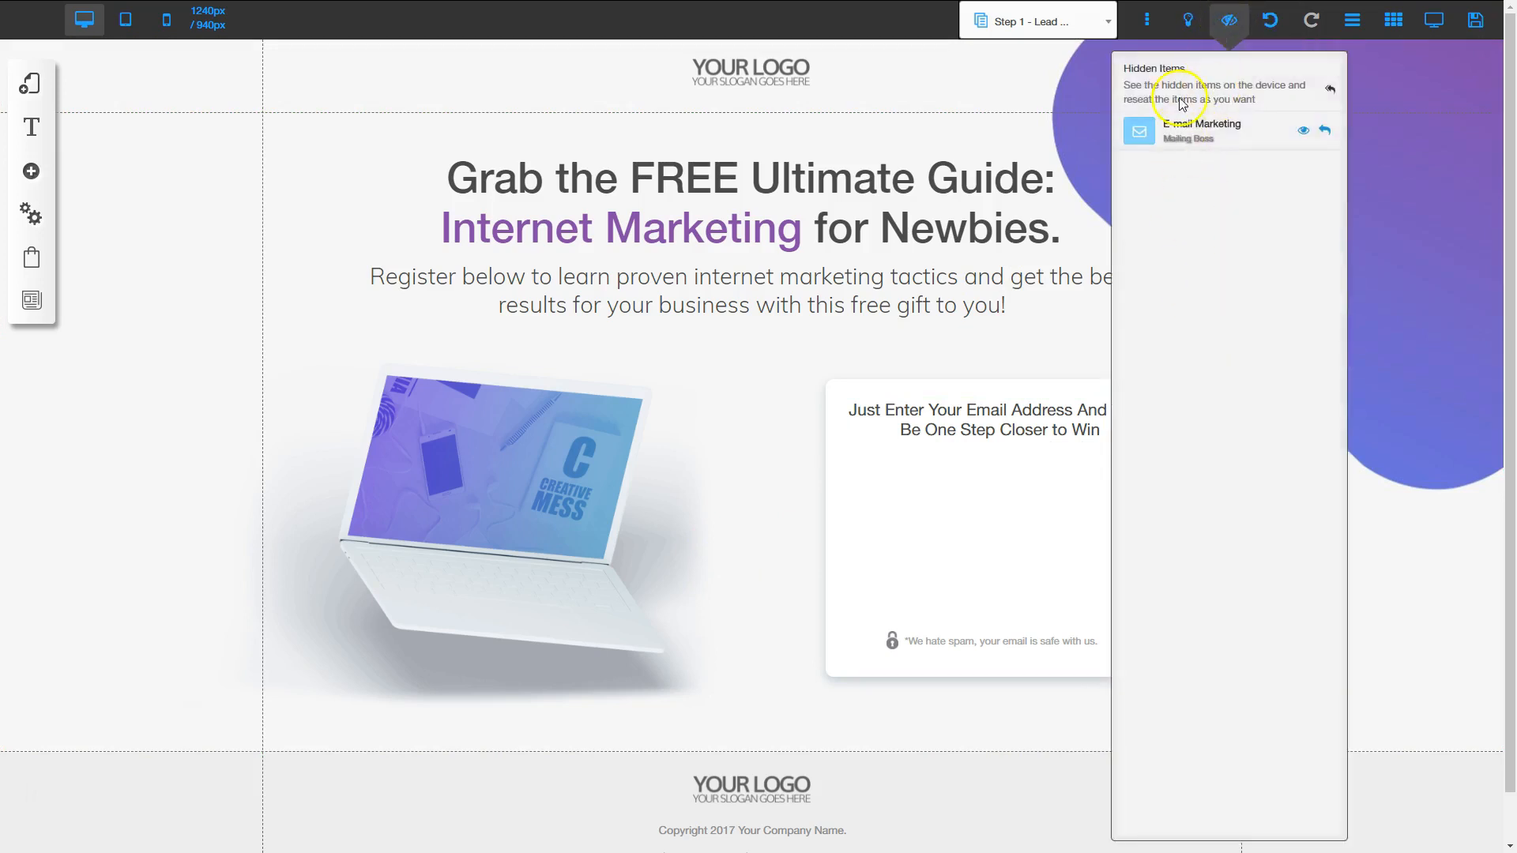
{"action": "left_click", "coordinate": [1326, 132]}
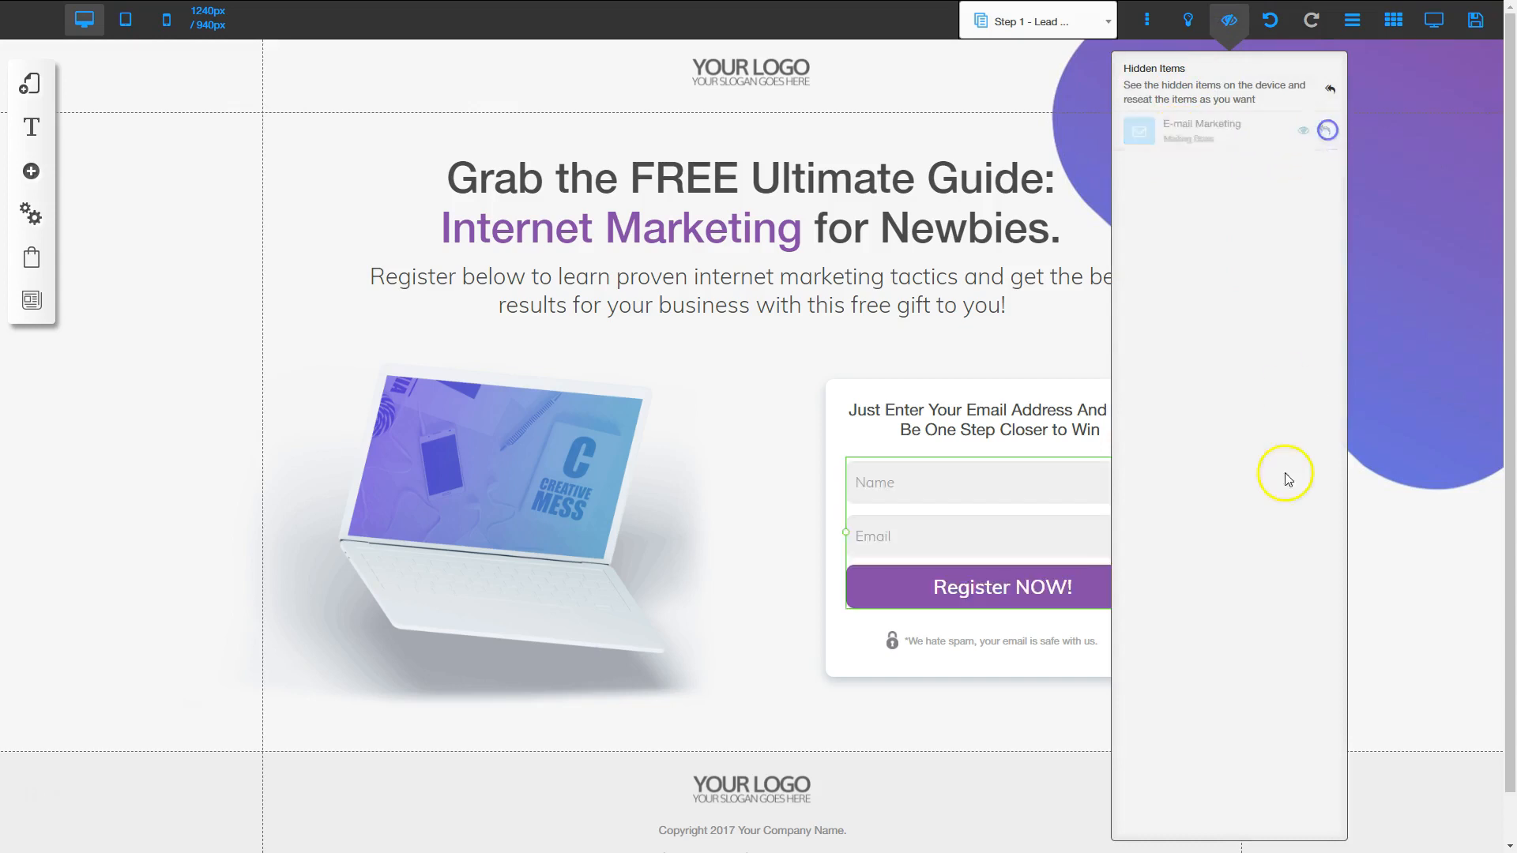
{"action": "left_click", "coordinate": [1228, 21]}
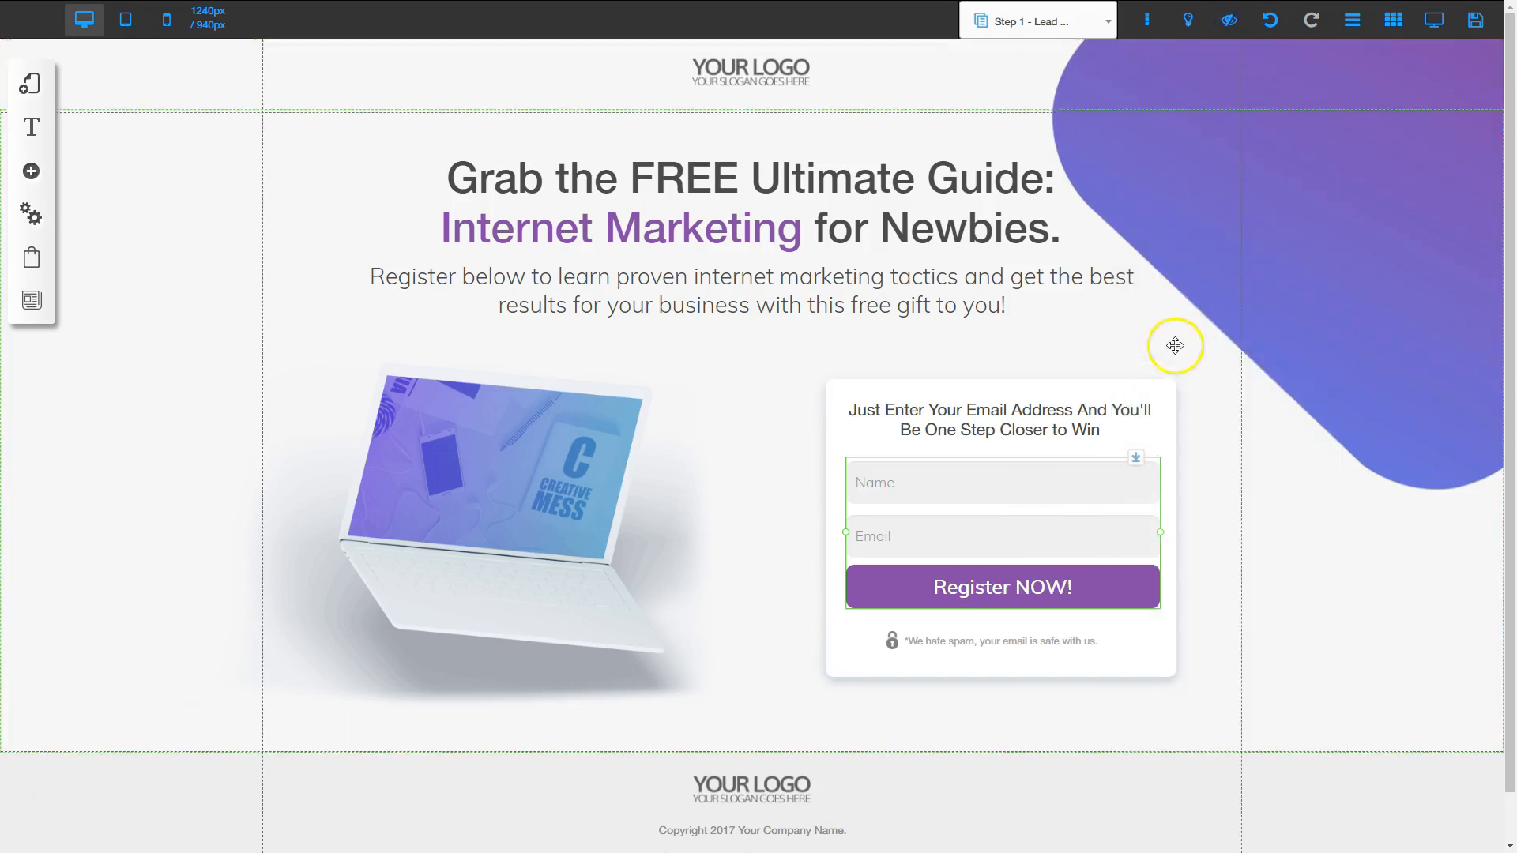
Hide the original MailingBoss email form inside the white registration card.
{"action": "left_click", "coordinate": [983, 536]}
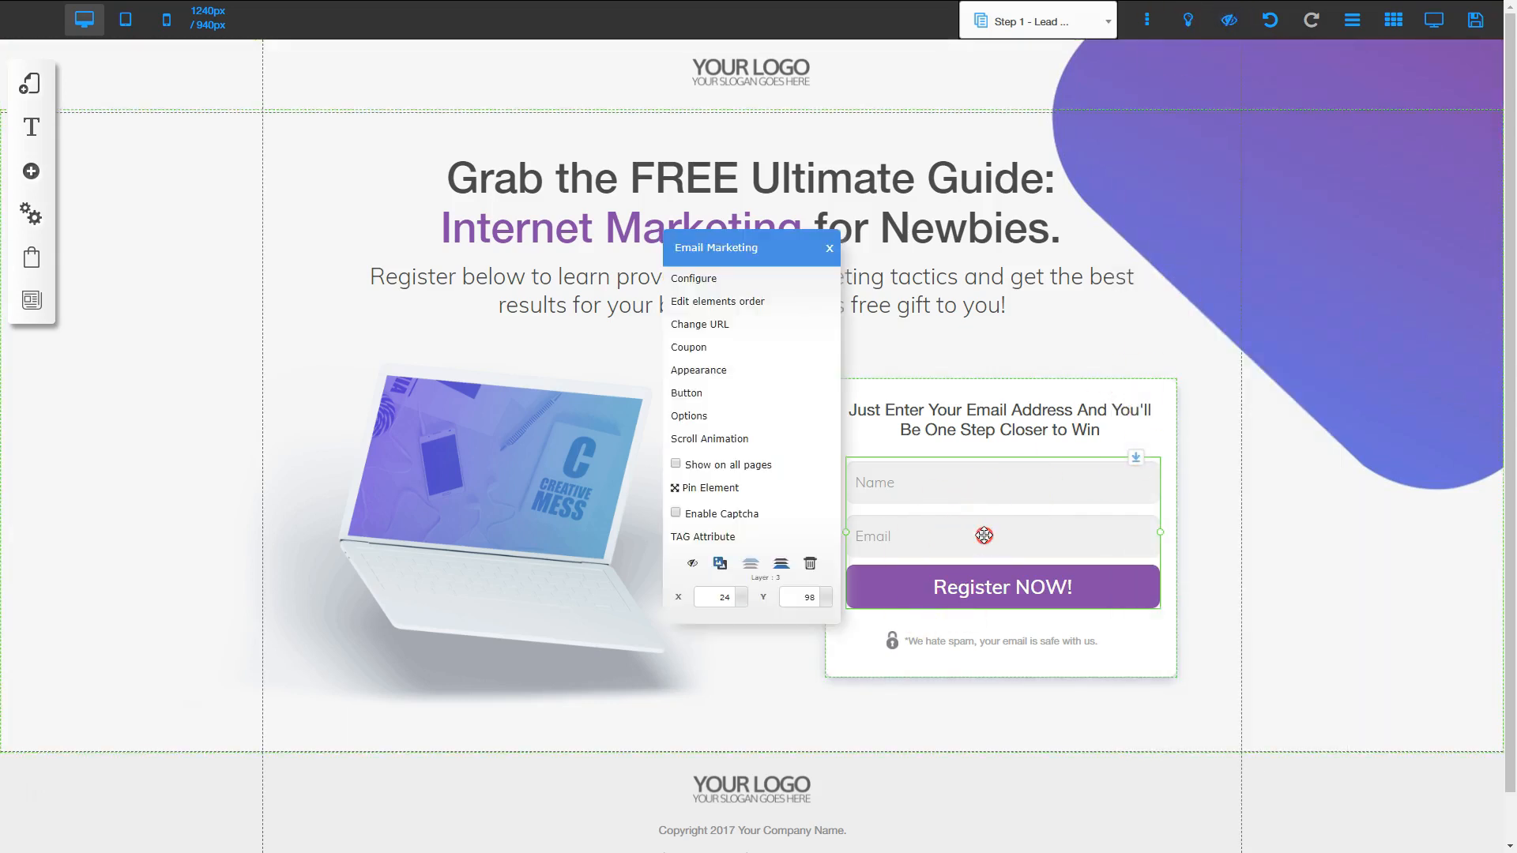
{"action": "left_click", "coordinate": [693, 567]}
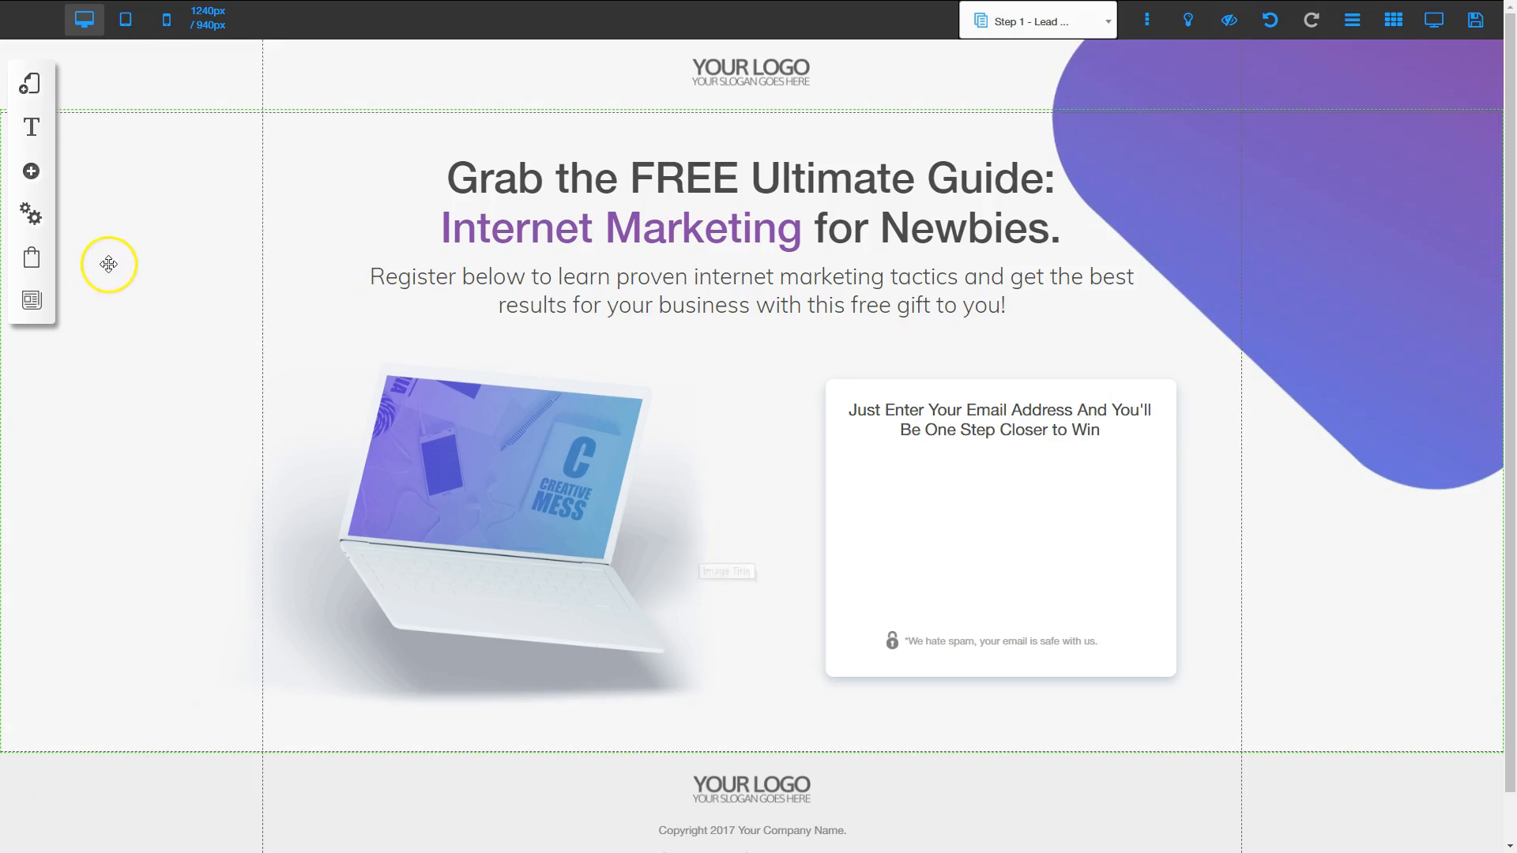
Add the opt-in box with Email, First name and a dark Enviar button, narrowed to fit the white card at about X 64, Y 80.
{"action": "left_click", "coordinate": [32, 172]}
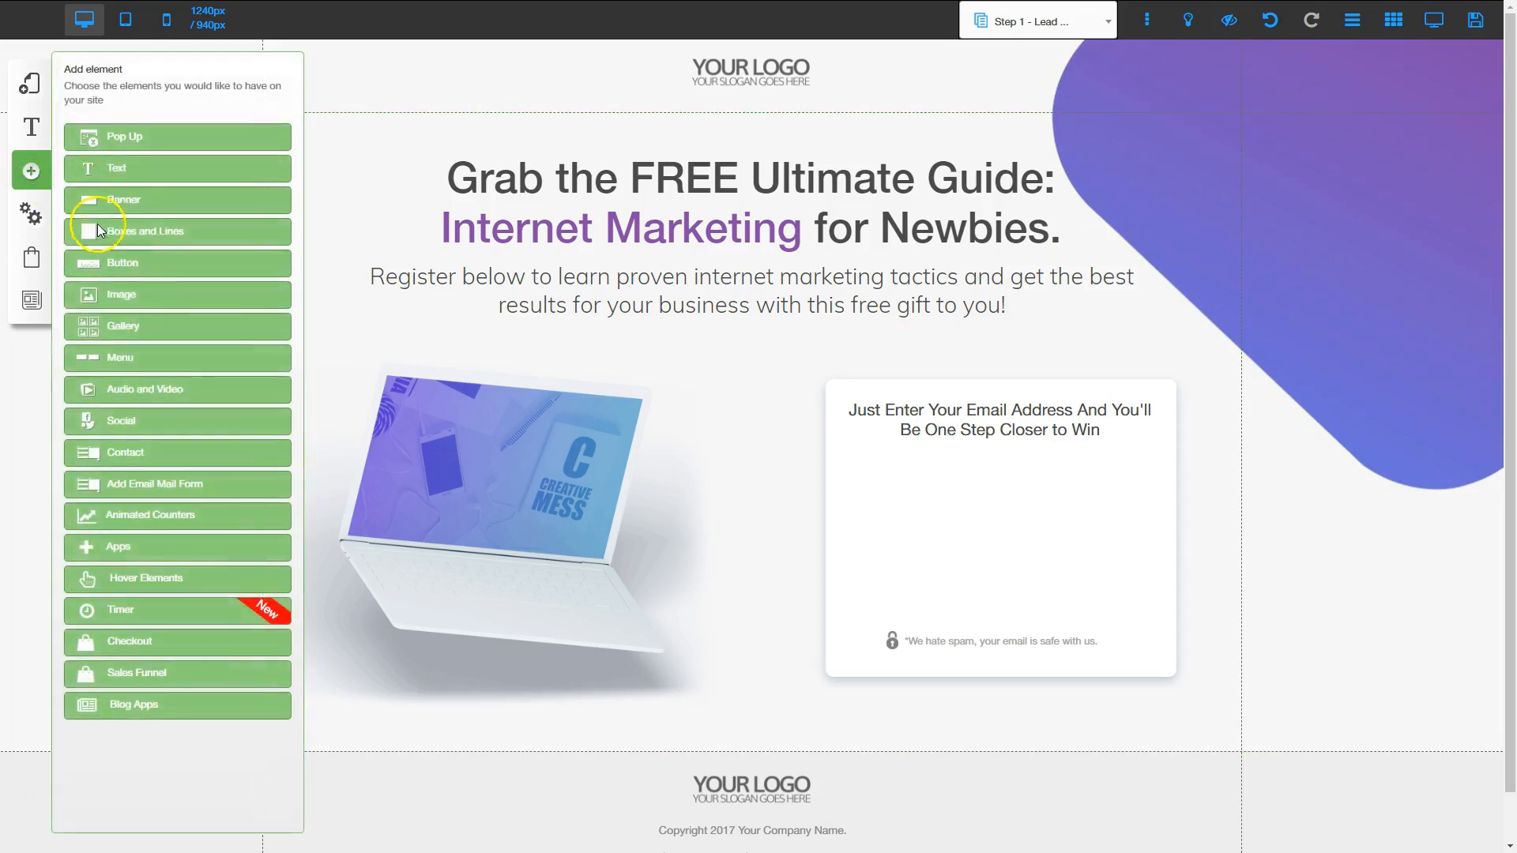
{"action": "left_click", "coordinate": [114, 456]}
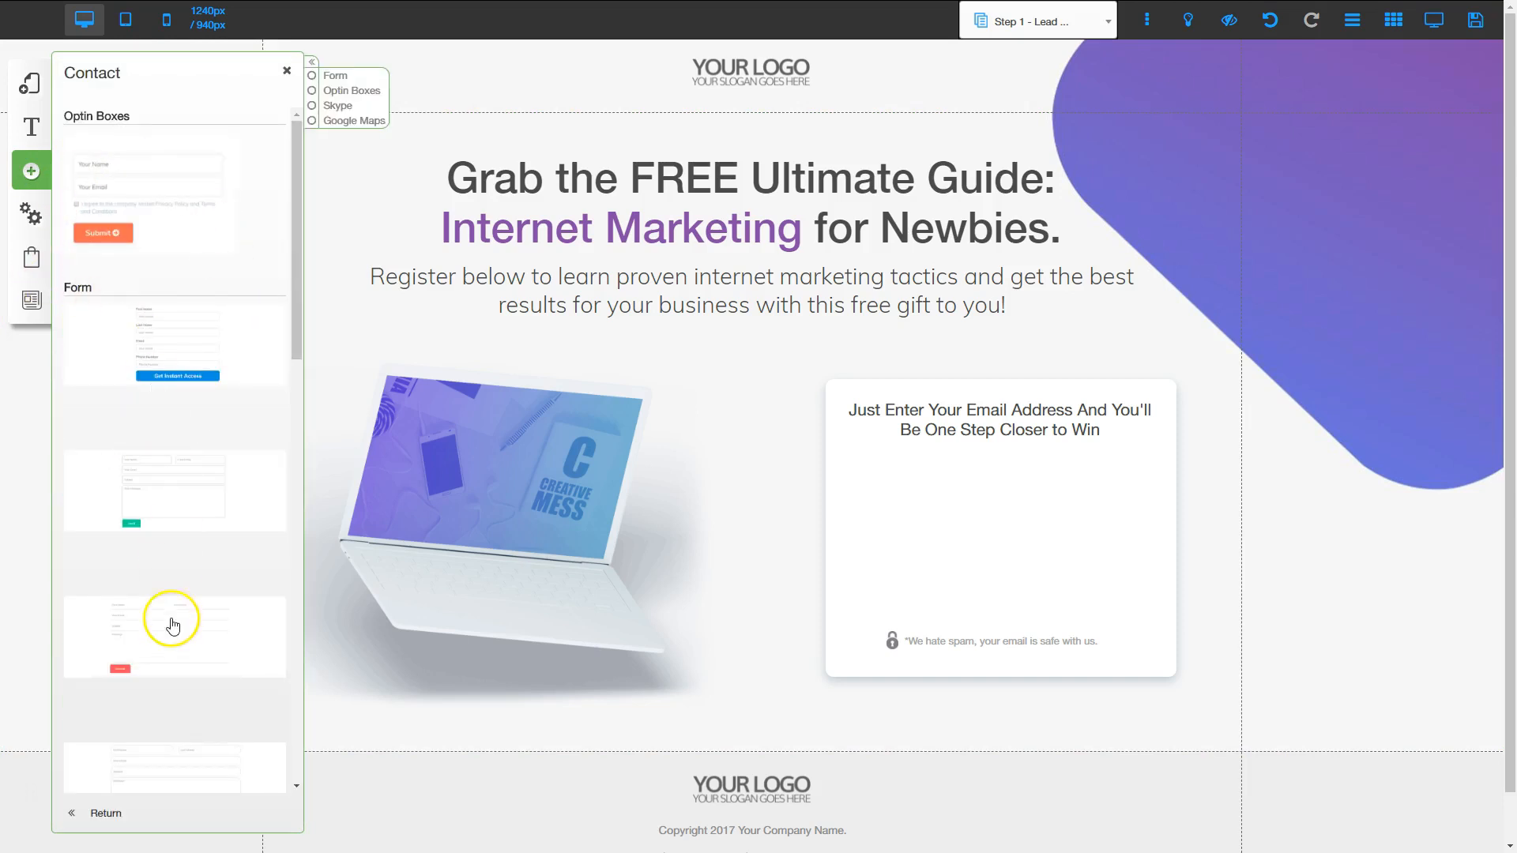
{"action": "scroll", "coordinate": [169, 576], "scroll_direction": "down", "scroll_amount": 3}
{"action": "scroll", "coordinate": [192, 648], "scroll_direction": "down", "scroll_amount": 6}
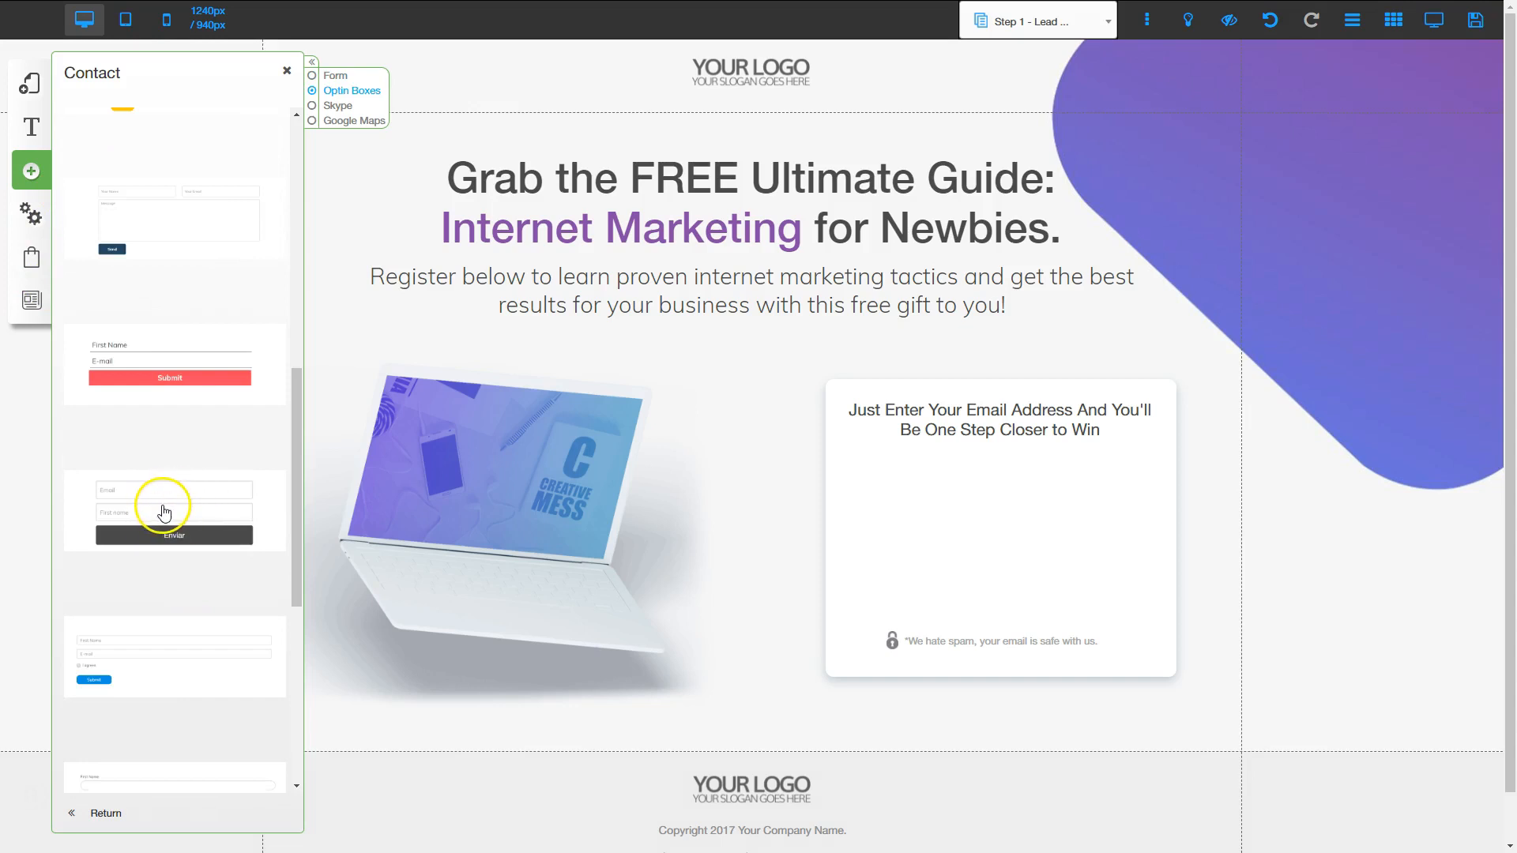
{"action": "left_click", "coordinate": [154, 537]}
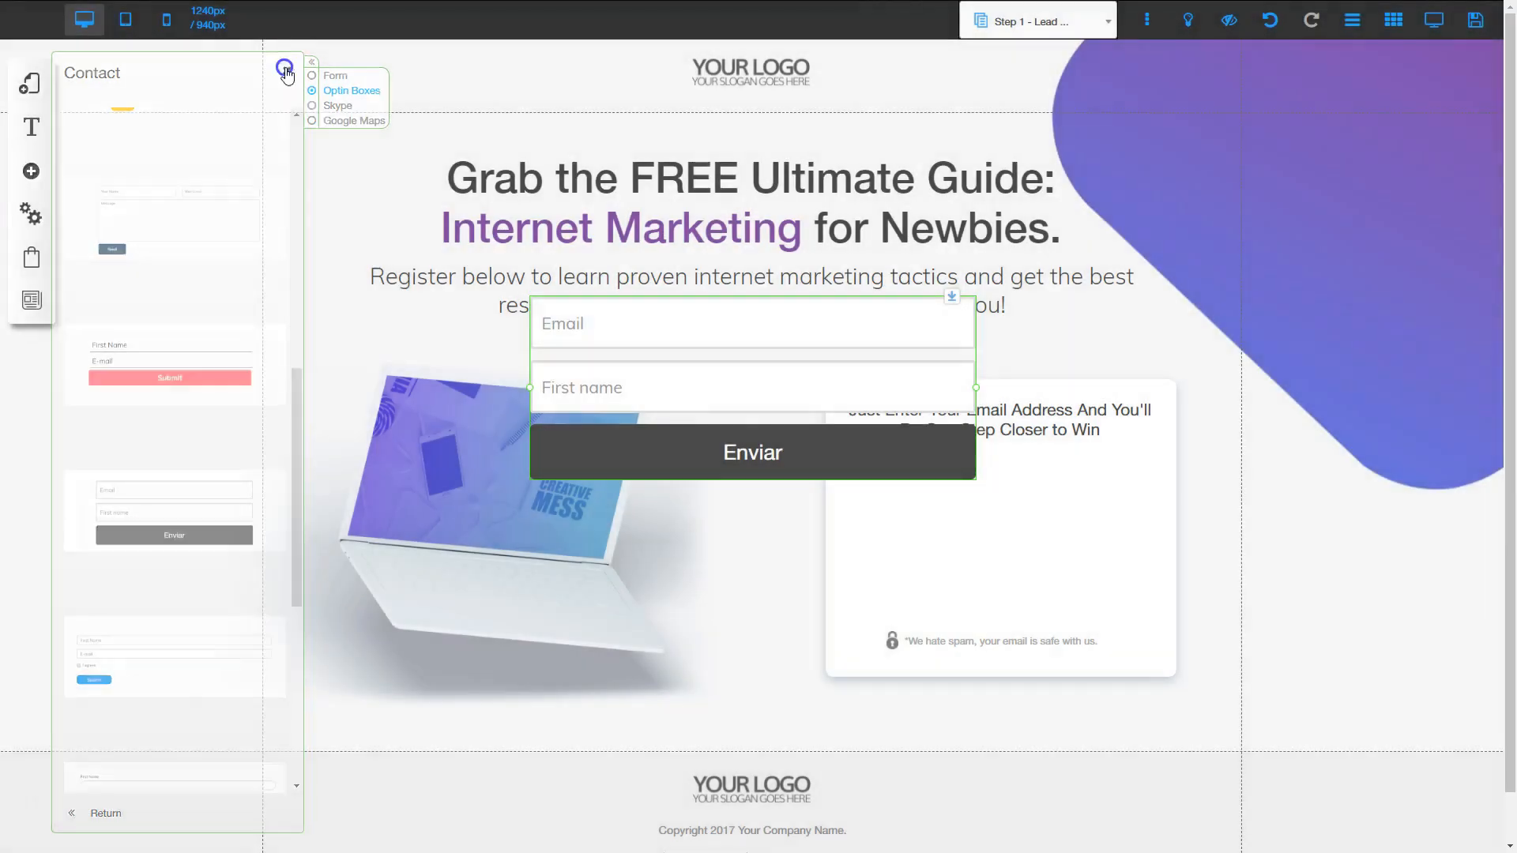
{"action": "left_click_drag", "start_coordinate": [976, 387], "coordinate": [989, 491]}
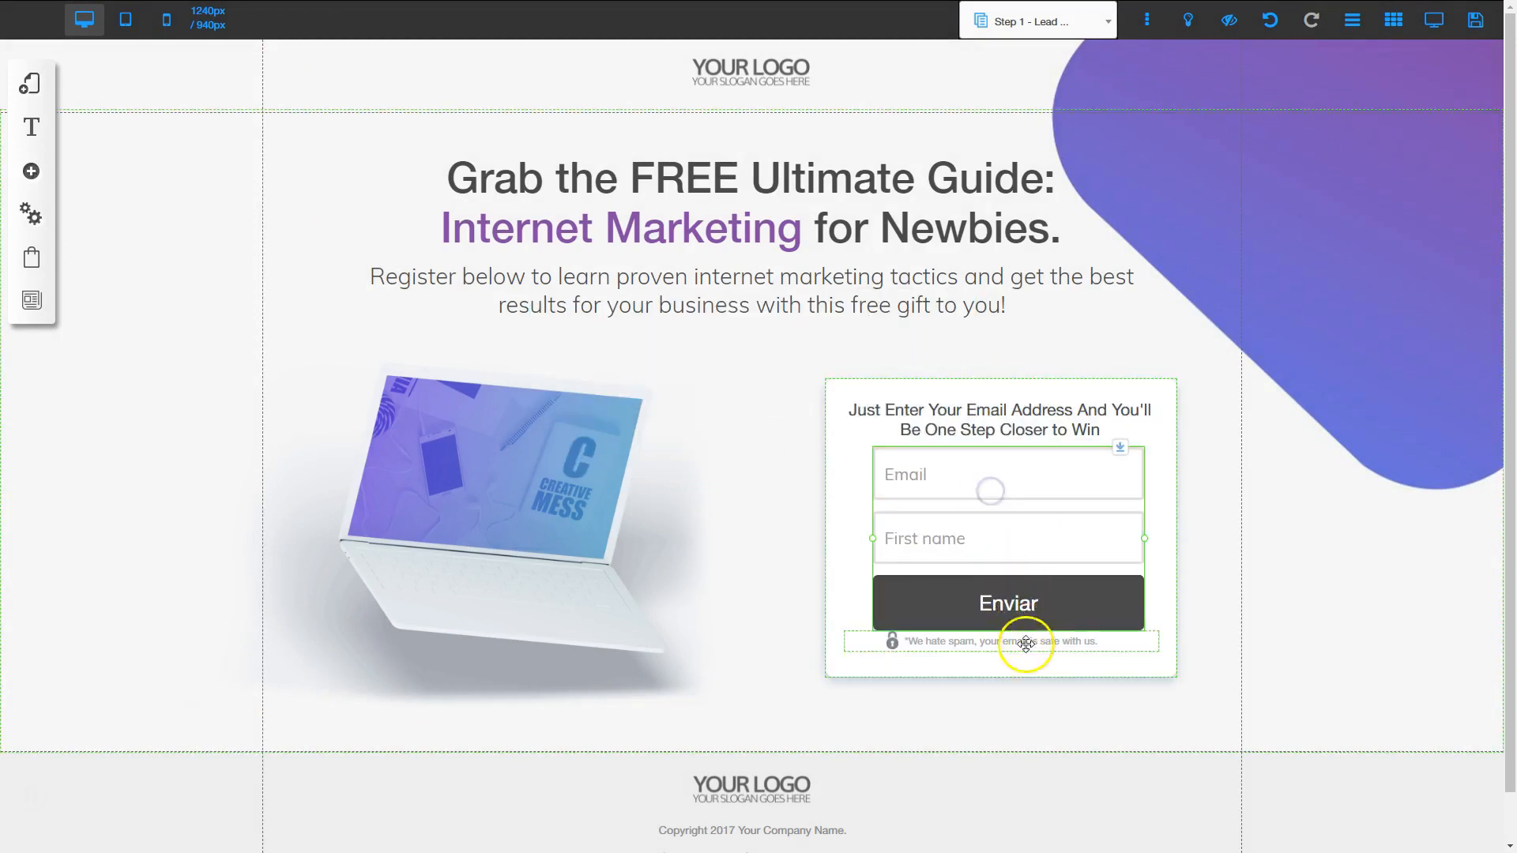
{"action": "left_click_drag", "start_coordinate": [1025, 567], "coordinate": [995, 534]}
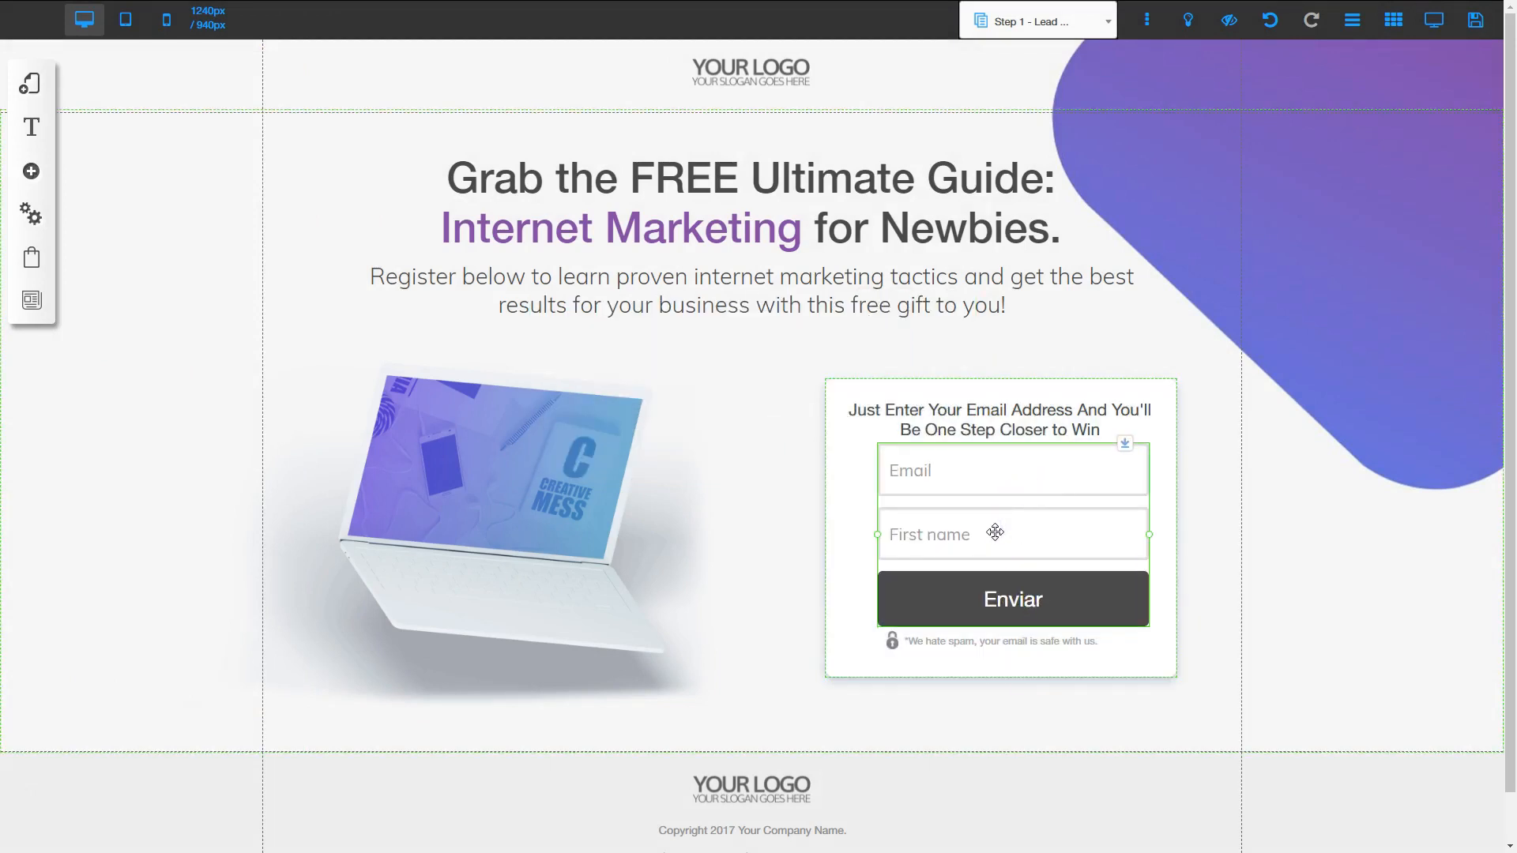
Make the input fields shorter in the Form_custom_2 field style and reposition the form at about X 58, Y 86.
{"action": "left_click", "coordinate": [995, 533]}
{"action": "left_click", "coordinate": [694, 266]}
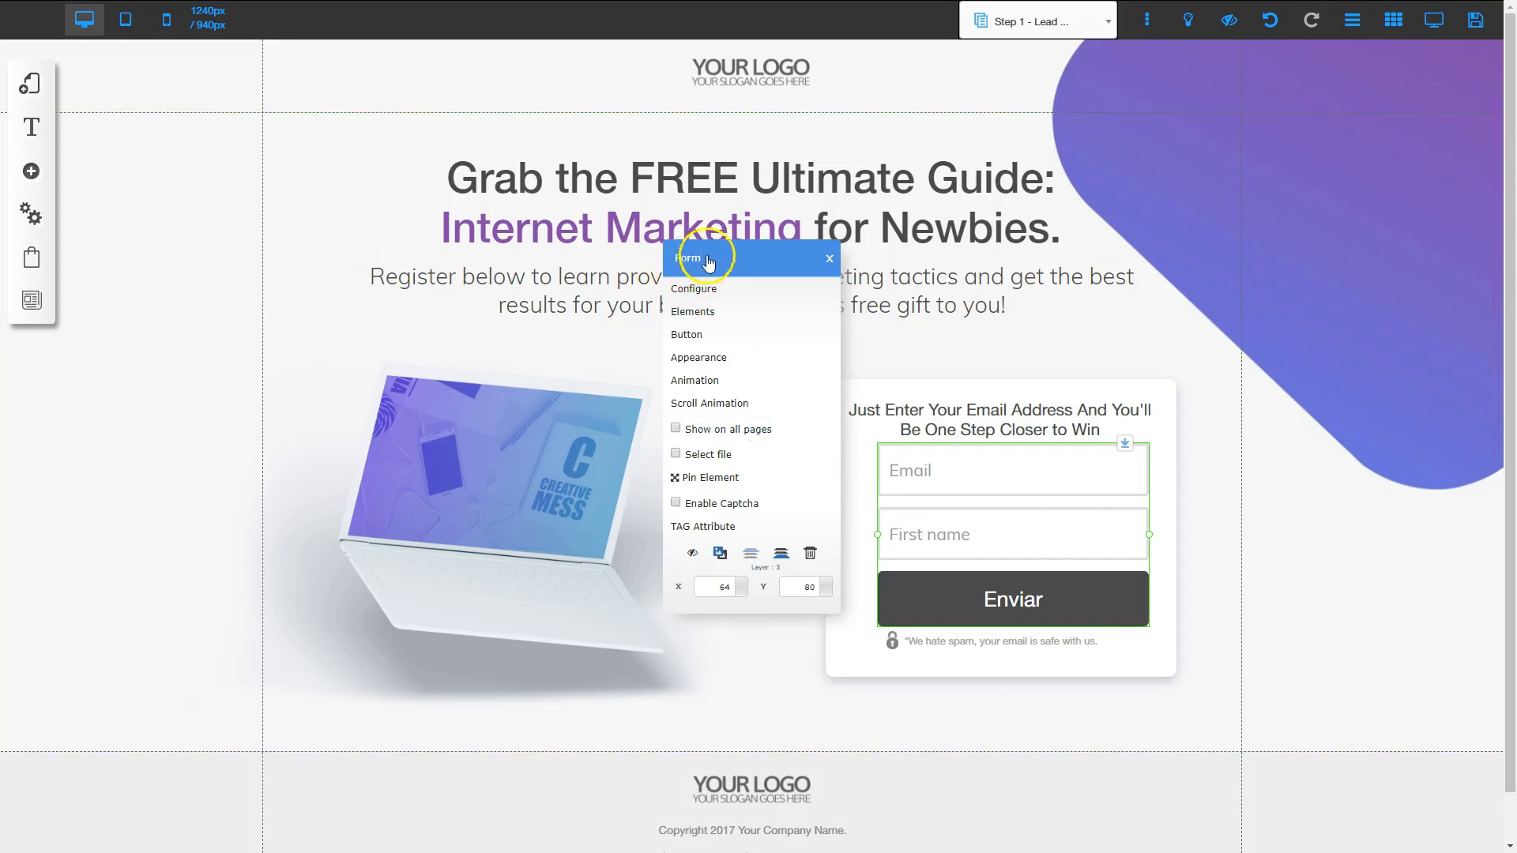
{"action": "left_click", "coordinate": [704, 359]}
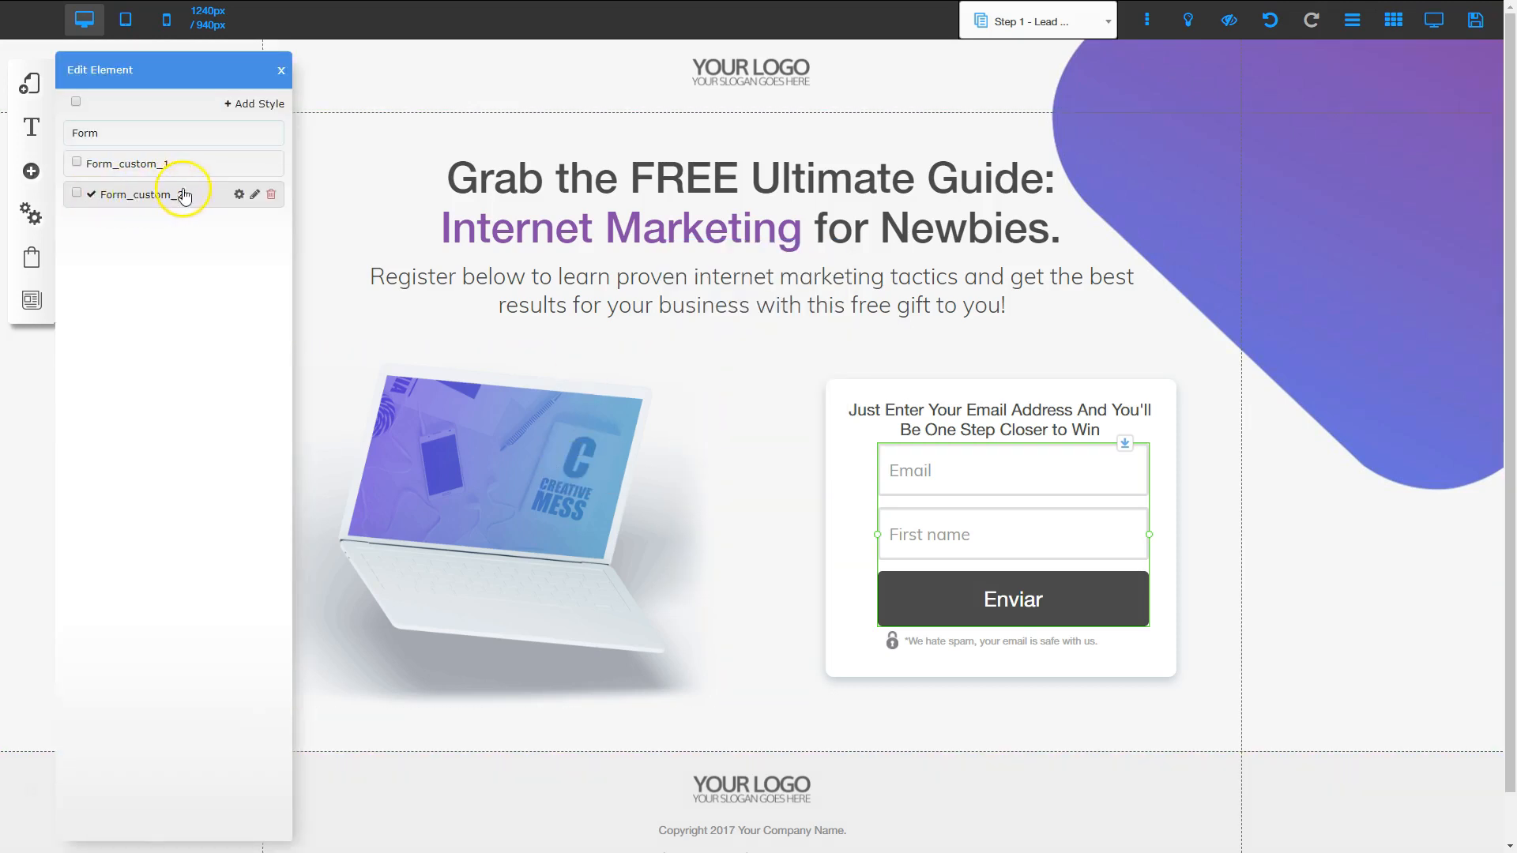
{"action": "left_click", "coordinate": [240, 195]}
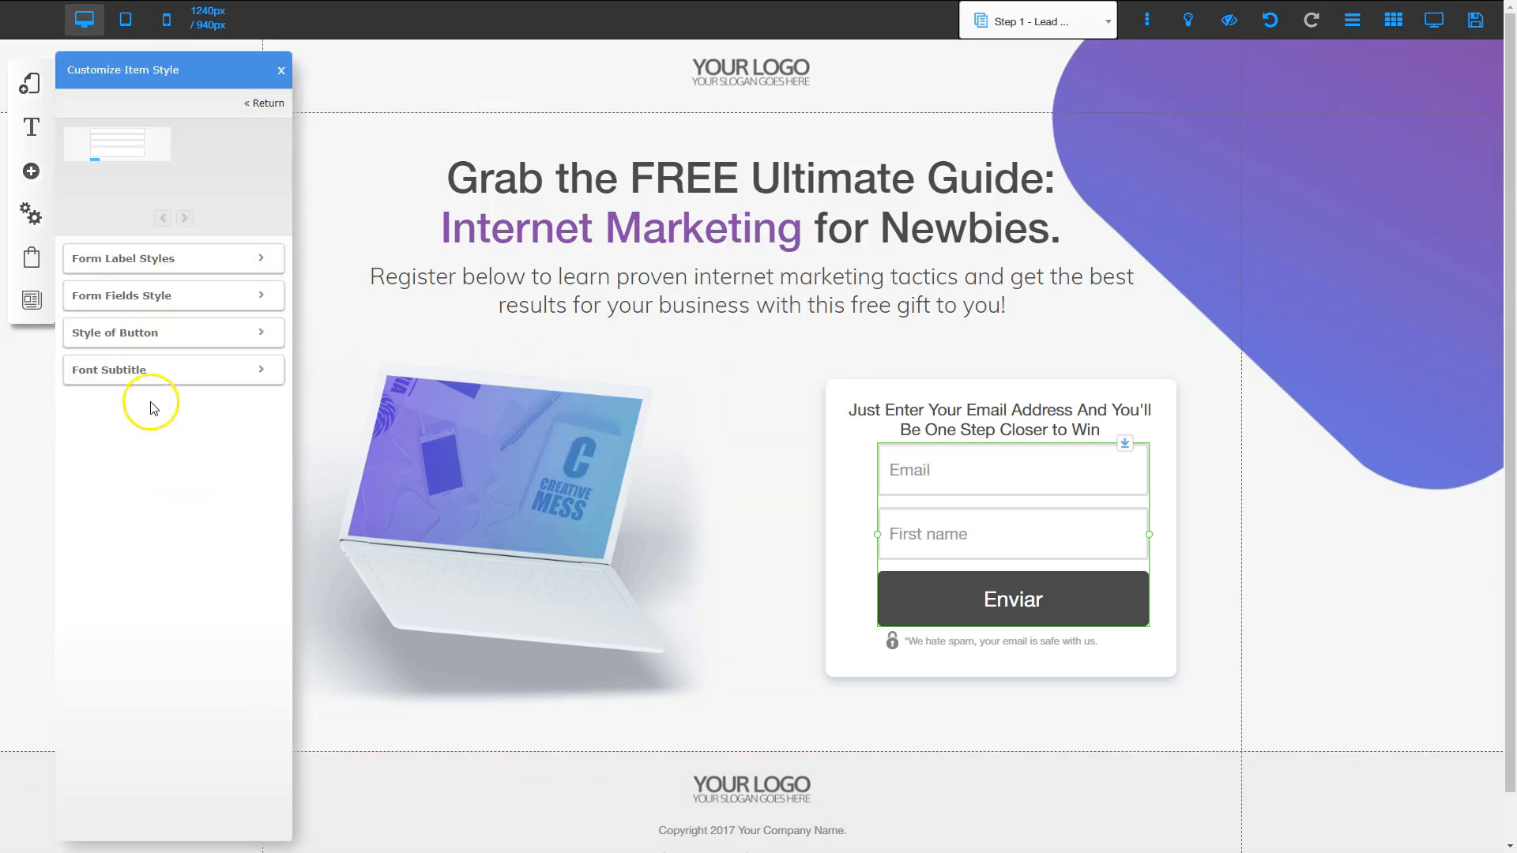
{"action": "left_click", "coordinate": [111, 299]}
{"action": "left_click_drag", "start_coordinate": [123, 688], "coordinate": [165, 687]}
{"action": "left_click_drag", "start_coordinate": [1014, 520], "coordinate": [1012, 519]}
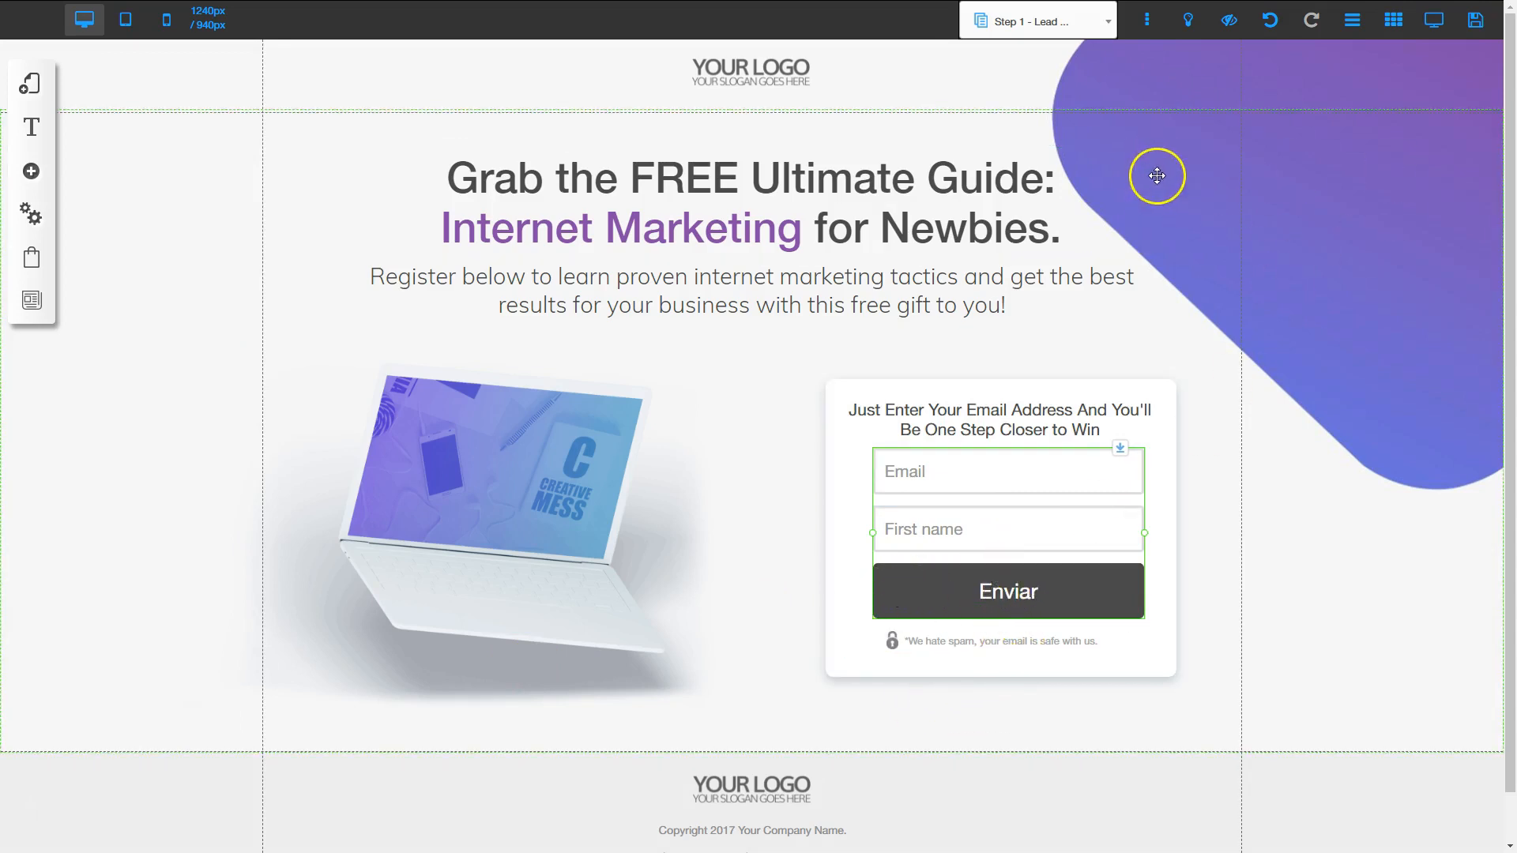
Set the button background in the Form_custom_2 style to the favorite purple that matches the Internet Marketing headline text.
{"action": "left_click", "coordinate": [1010, 576]}
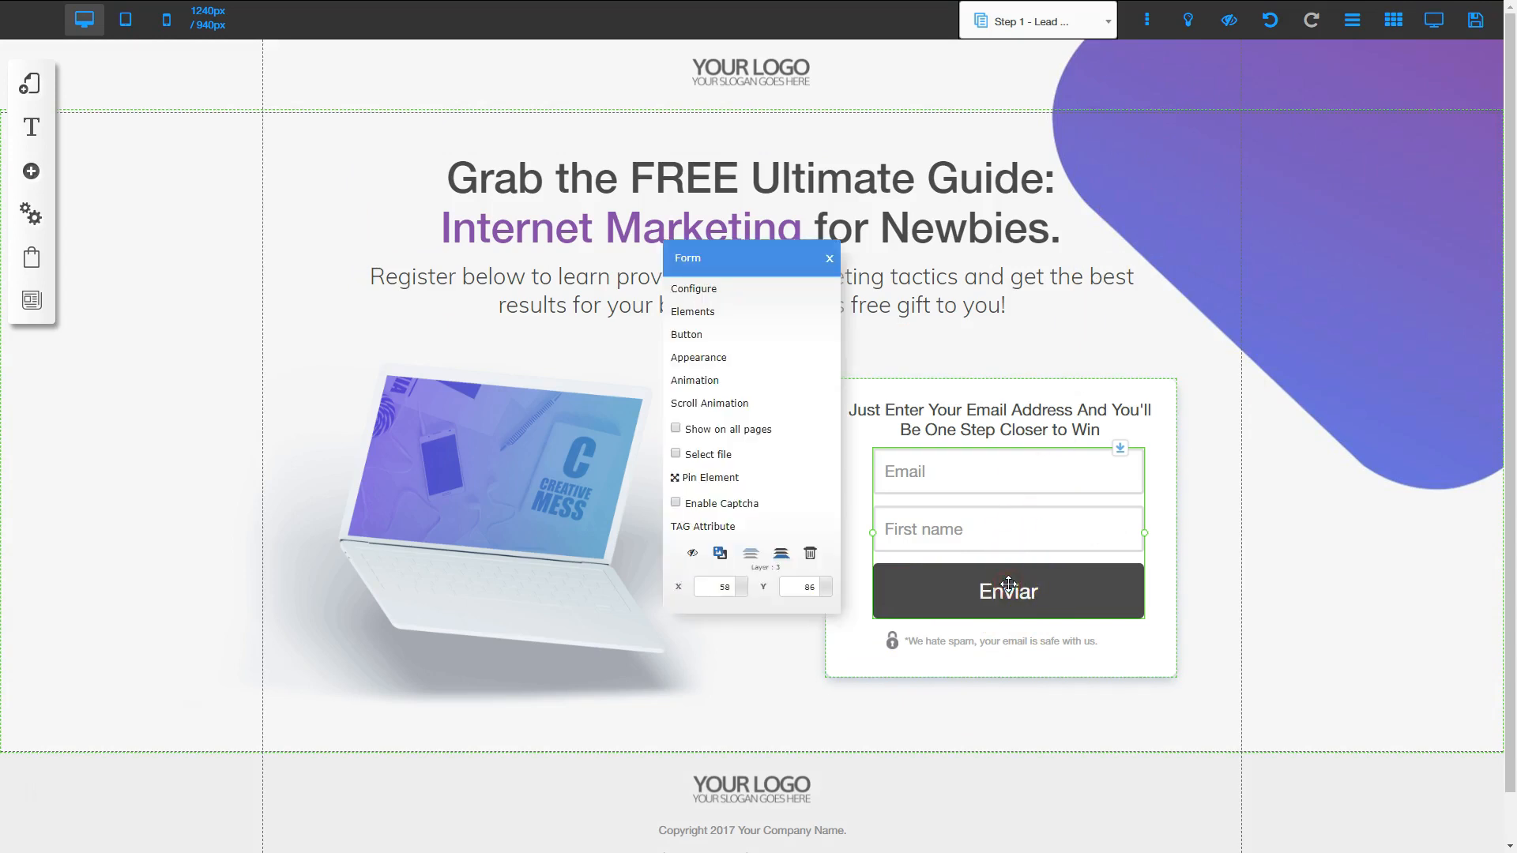
{"action": "left_click", "coordinate": [726, 358]}
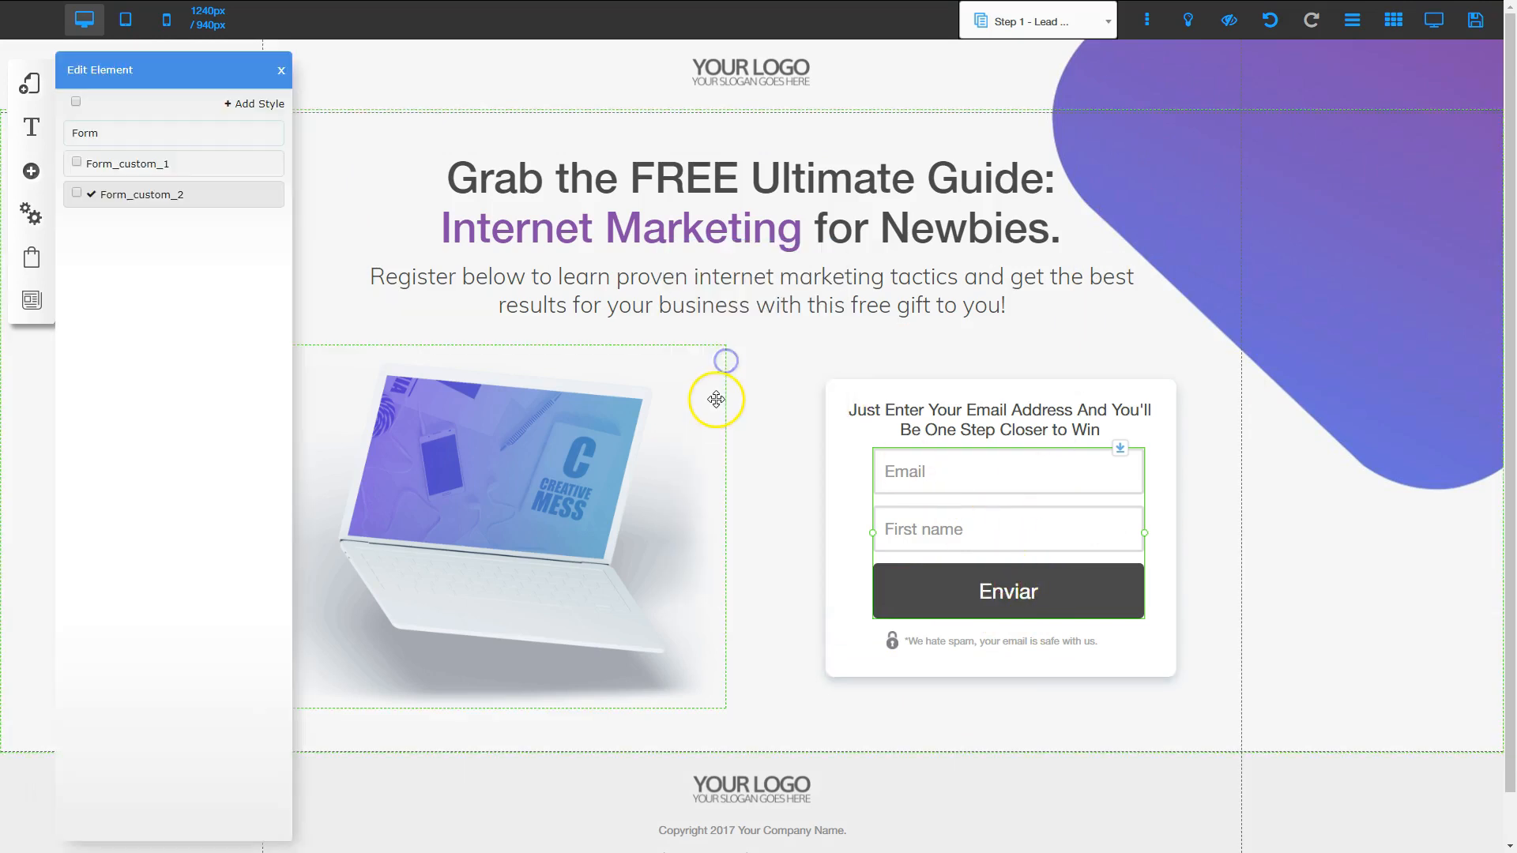
{"action": "left_click", "coordinate": [238, 199]}
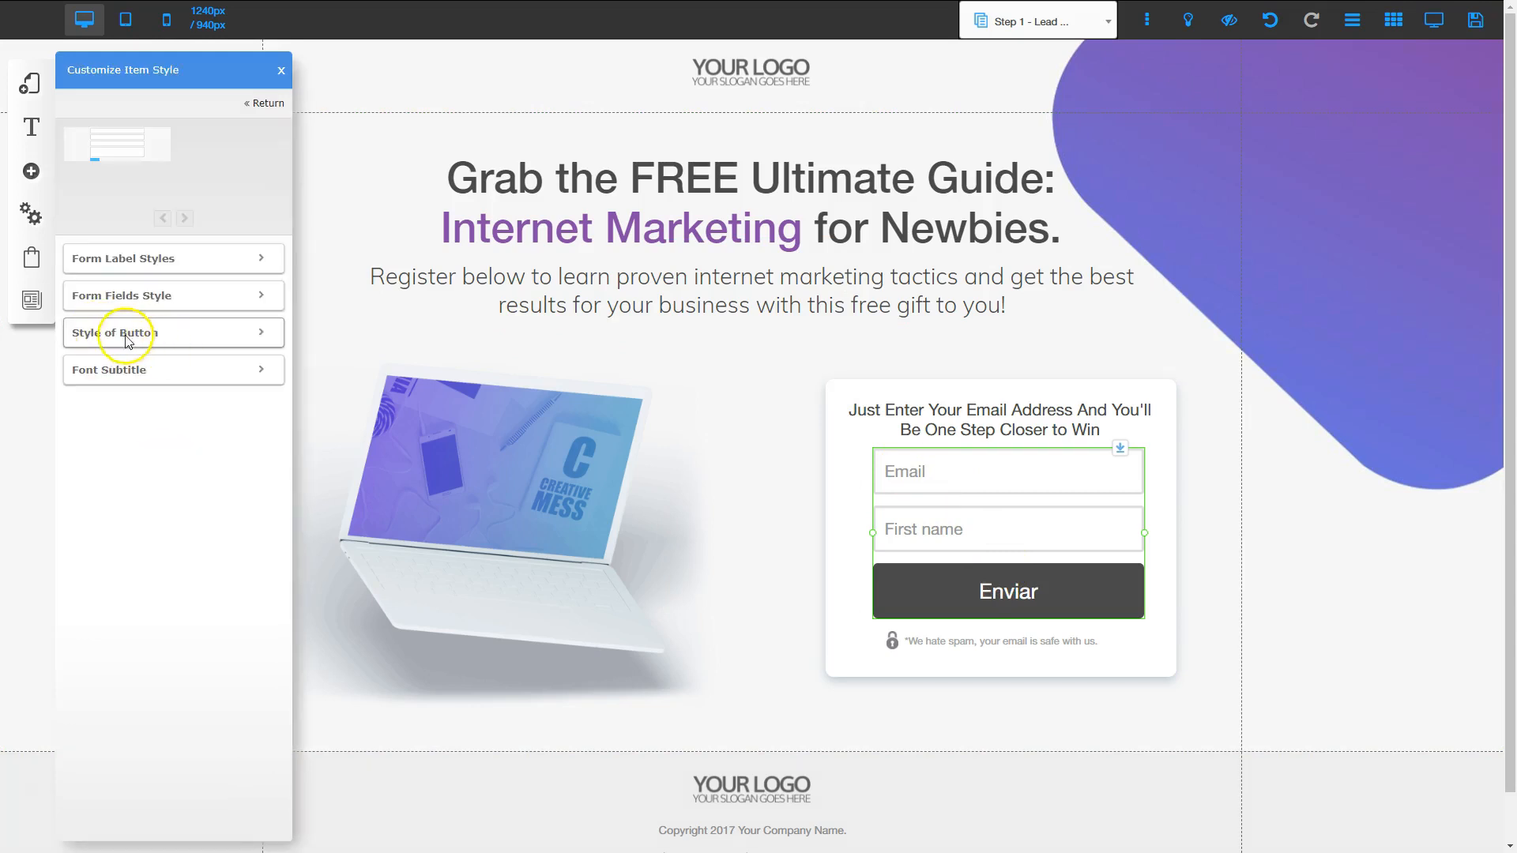
{"action": "left_click", "coordinate": [148, 332]}
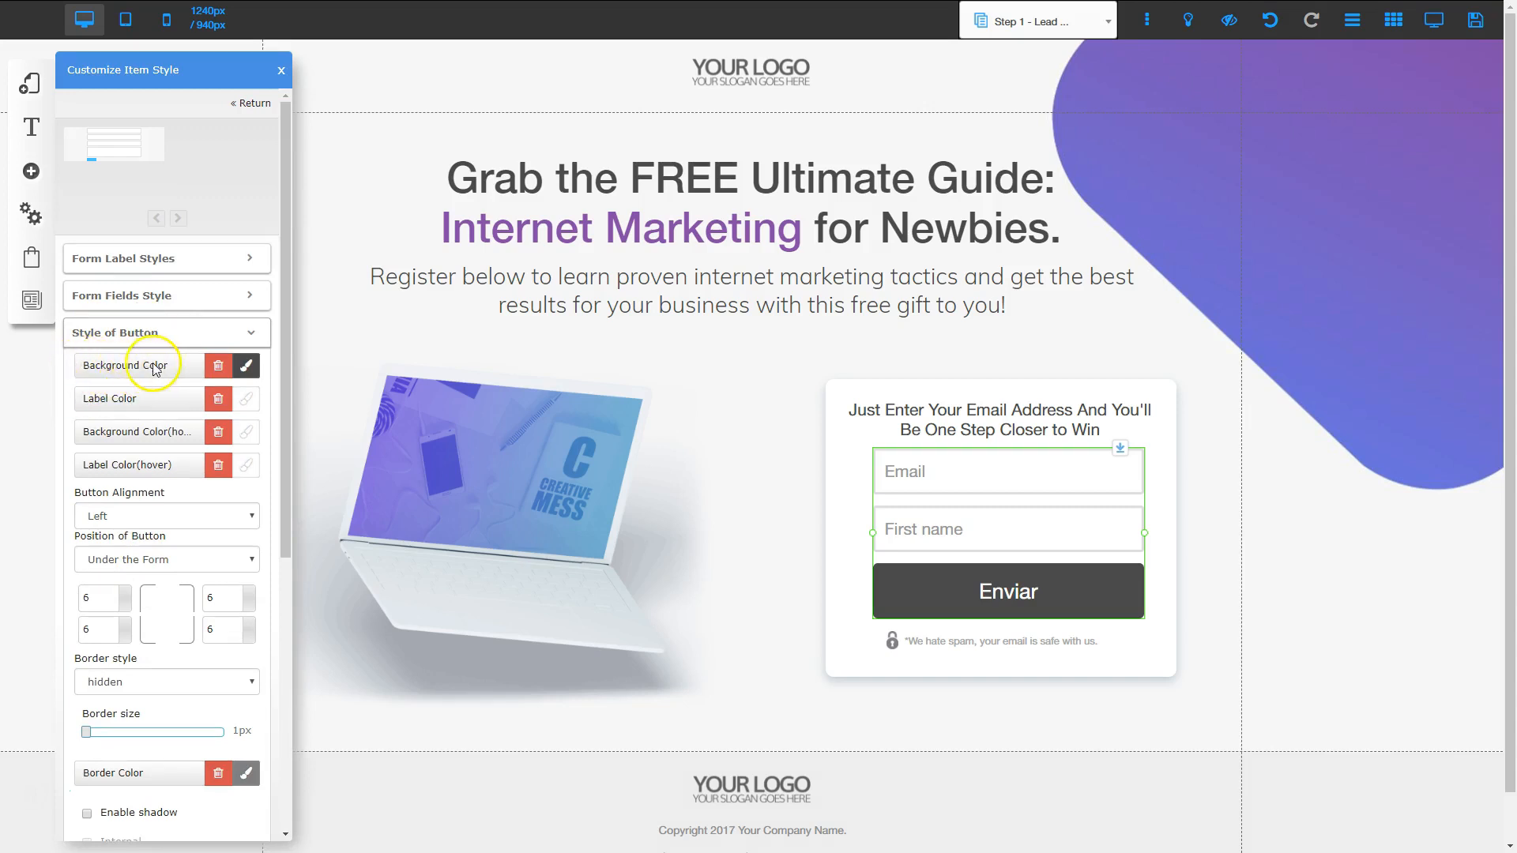
{"action": "left_click", "coordinate": [247, 367]}
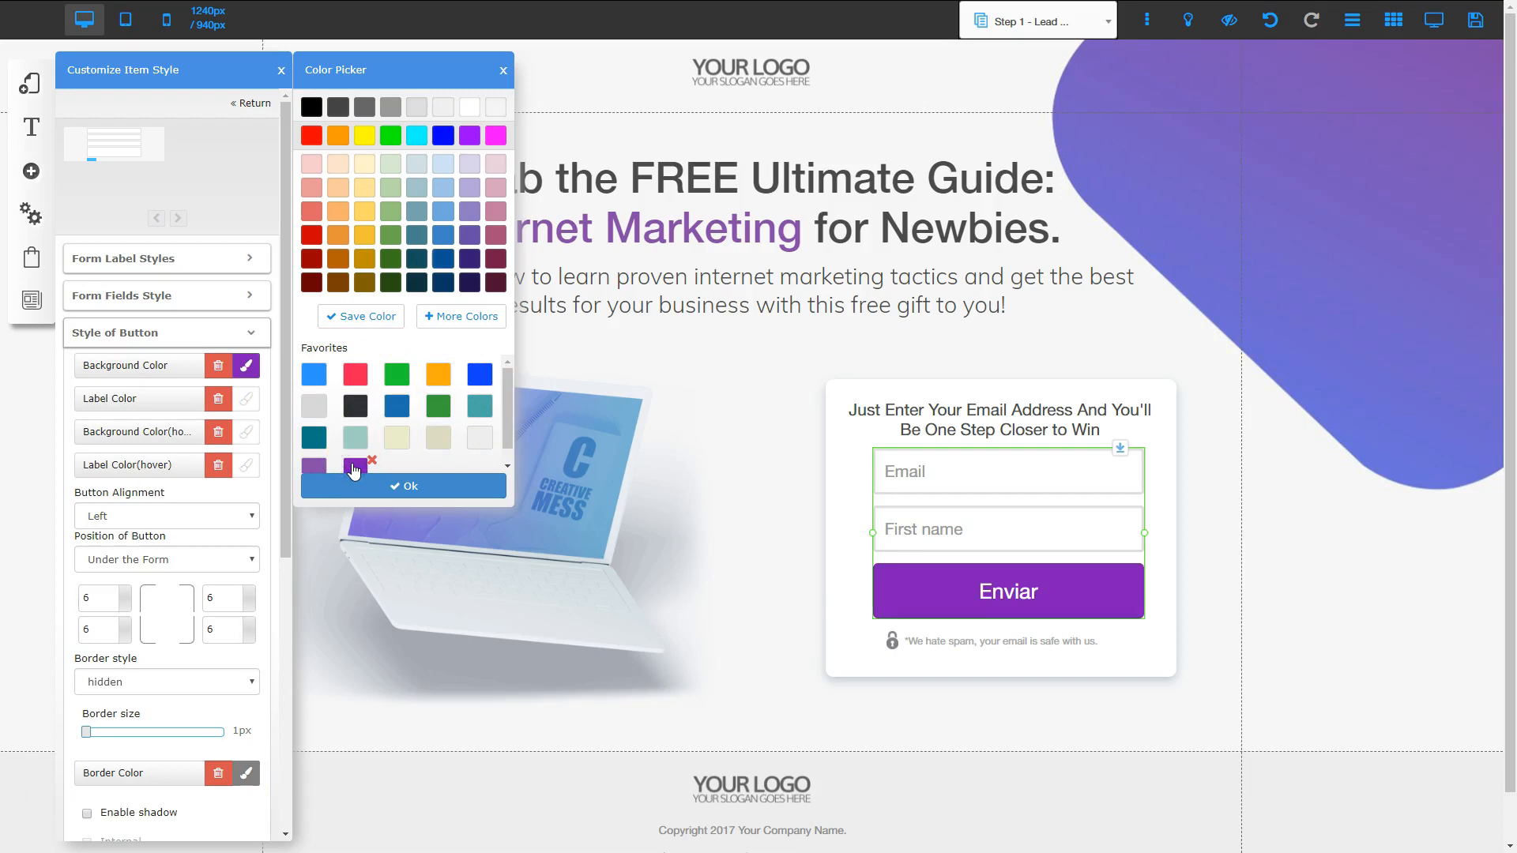
{"action": "left_click", "coordinate": [317, 469]}
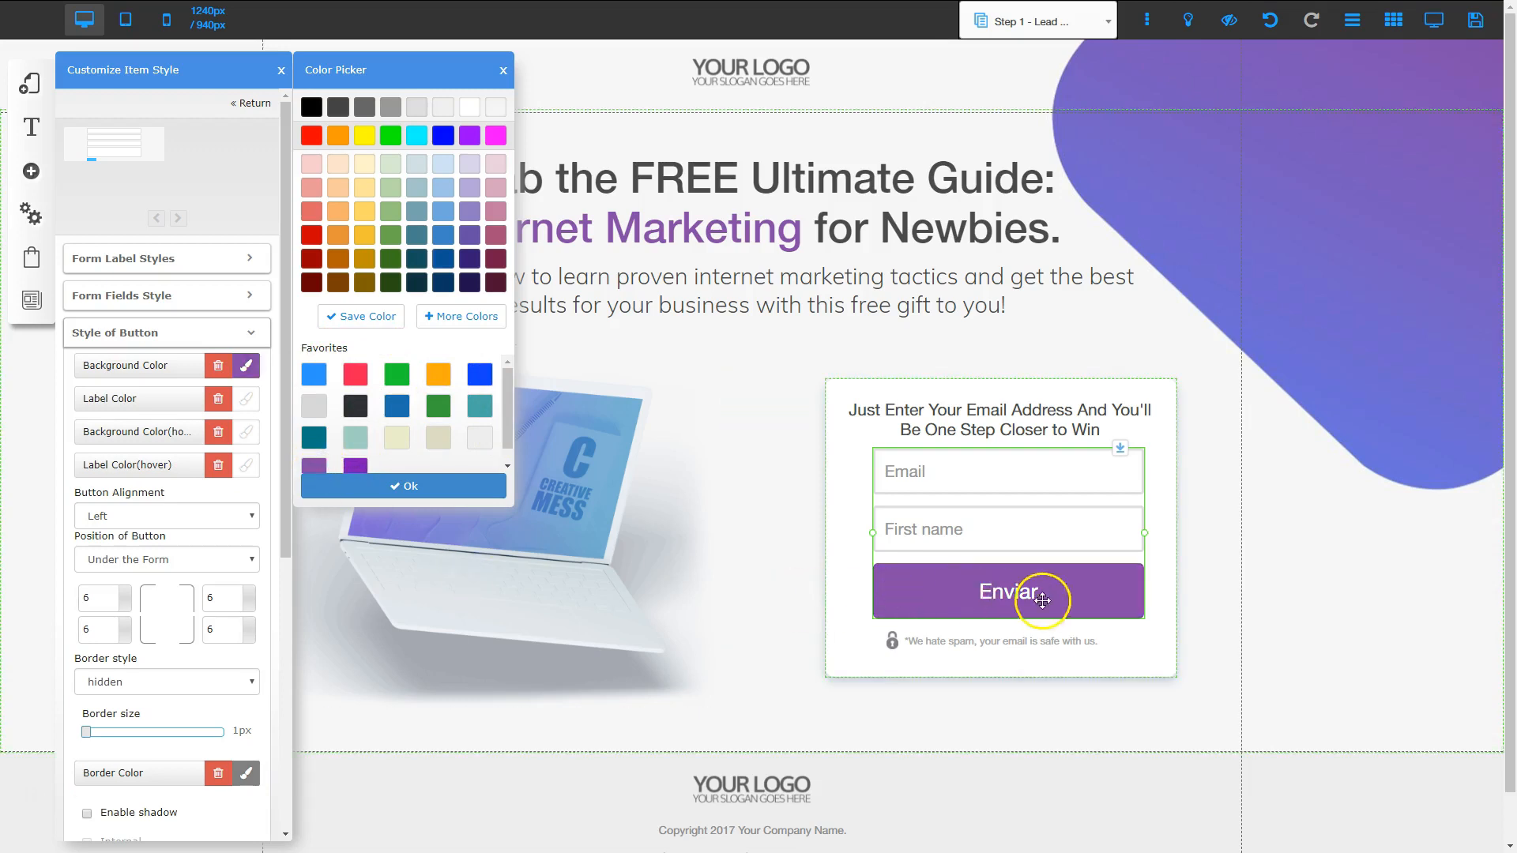
{"action": "left_click", "coordinate": [503, 71]}
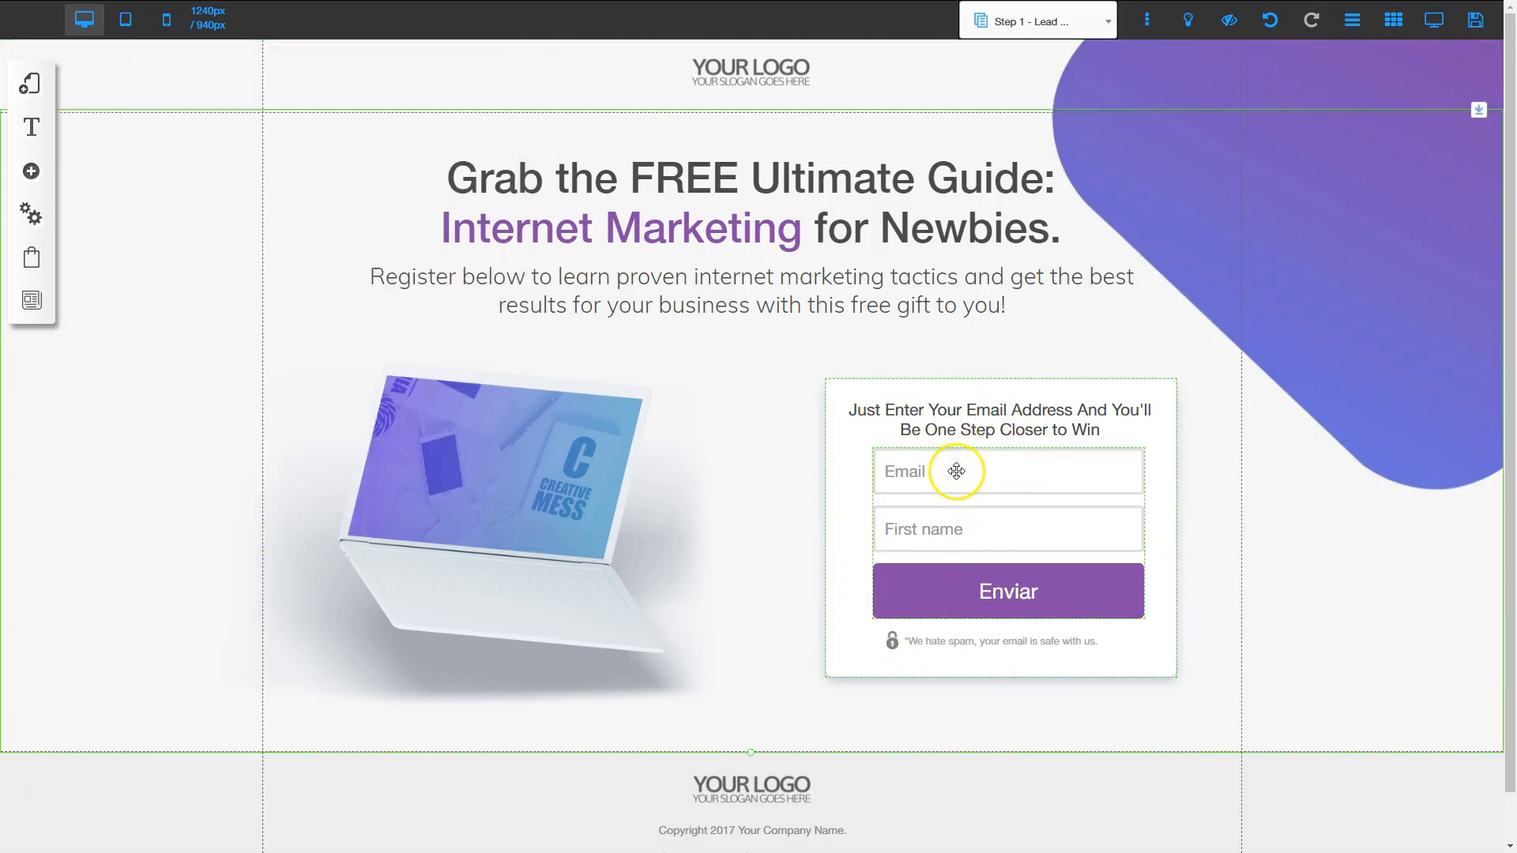
Reorder the opt-in form's elements so that First name comes above Email.
{"action": "left_click", "coordinate": [973, 518]}
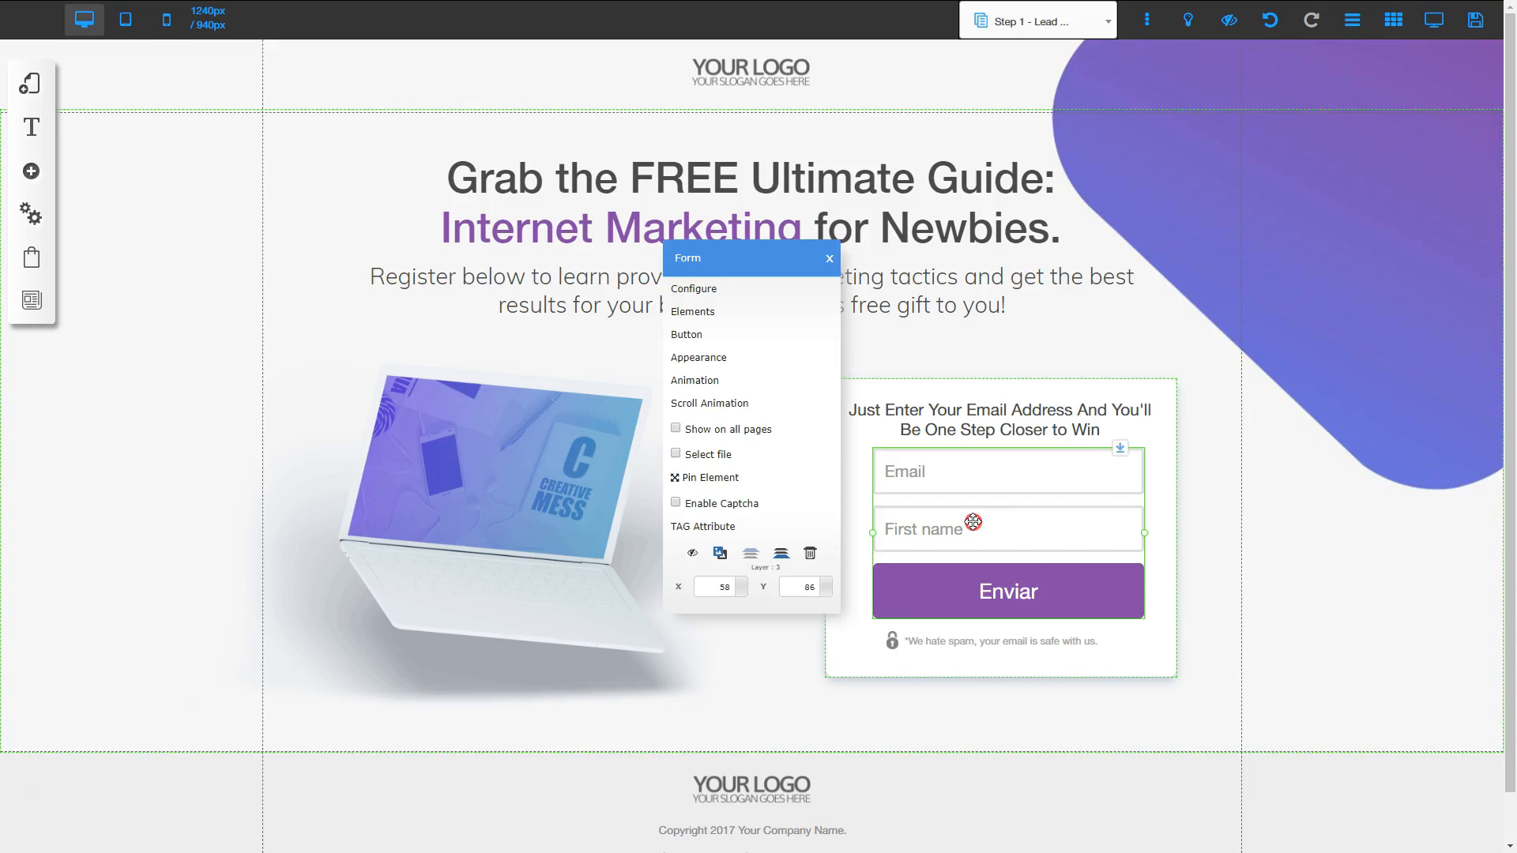
{"action": "left_click", "coordinate": [696, 310]}
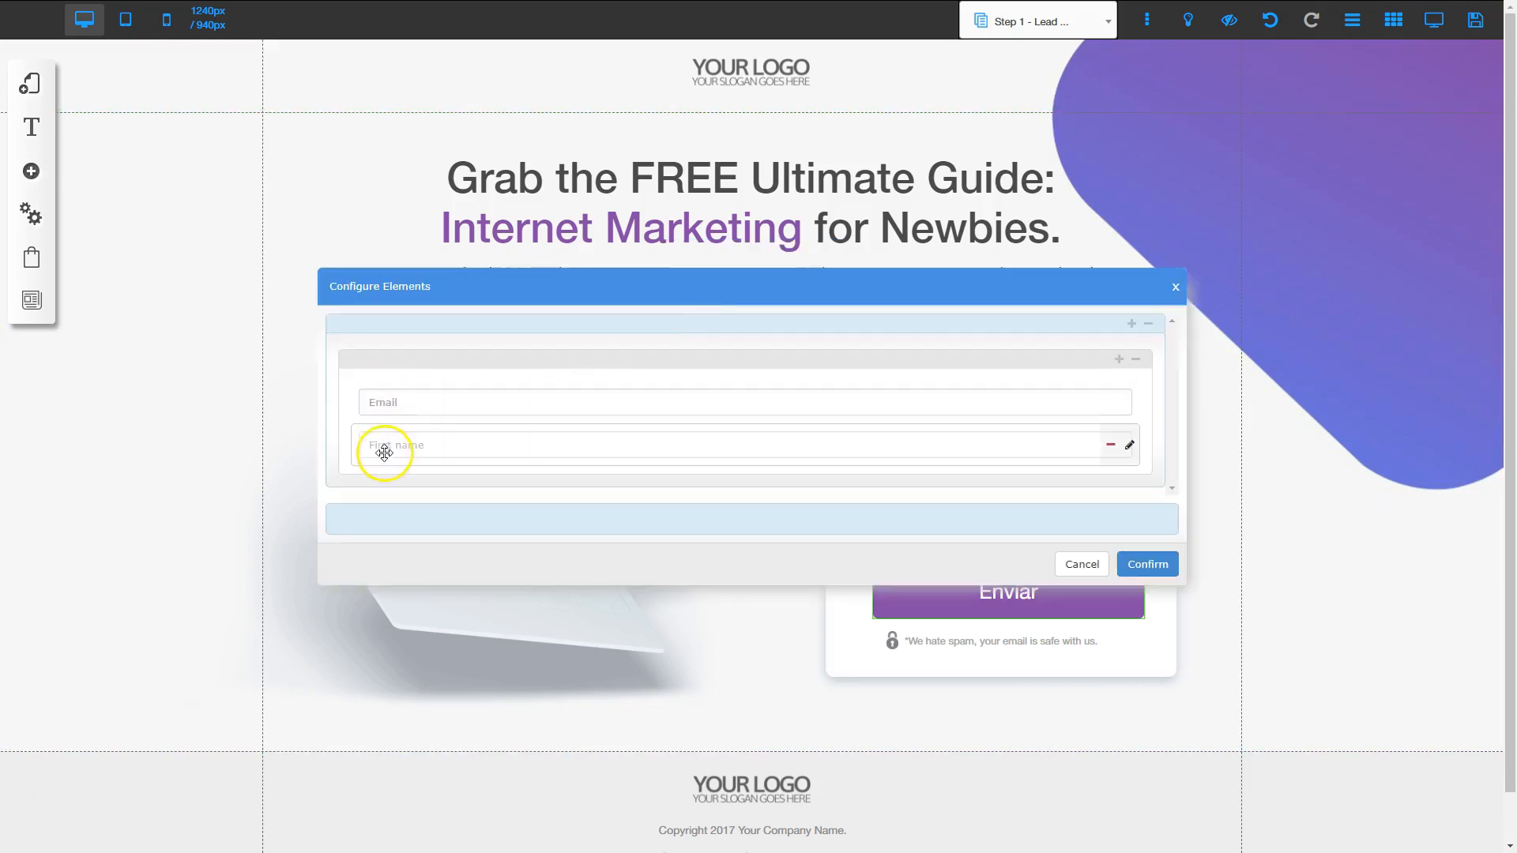
{"action": "left_click_drag", "start_coordinate": [393, 450], "coordinate": [395, 406]}
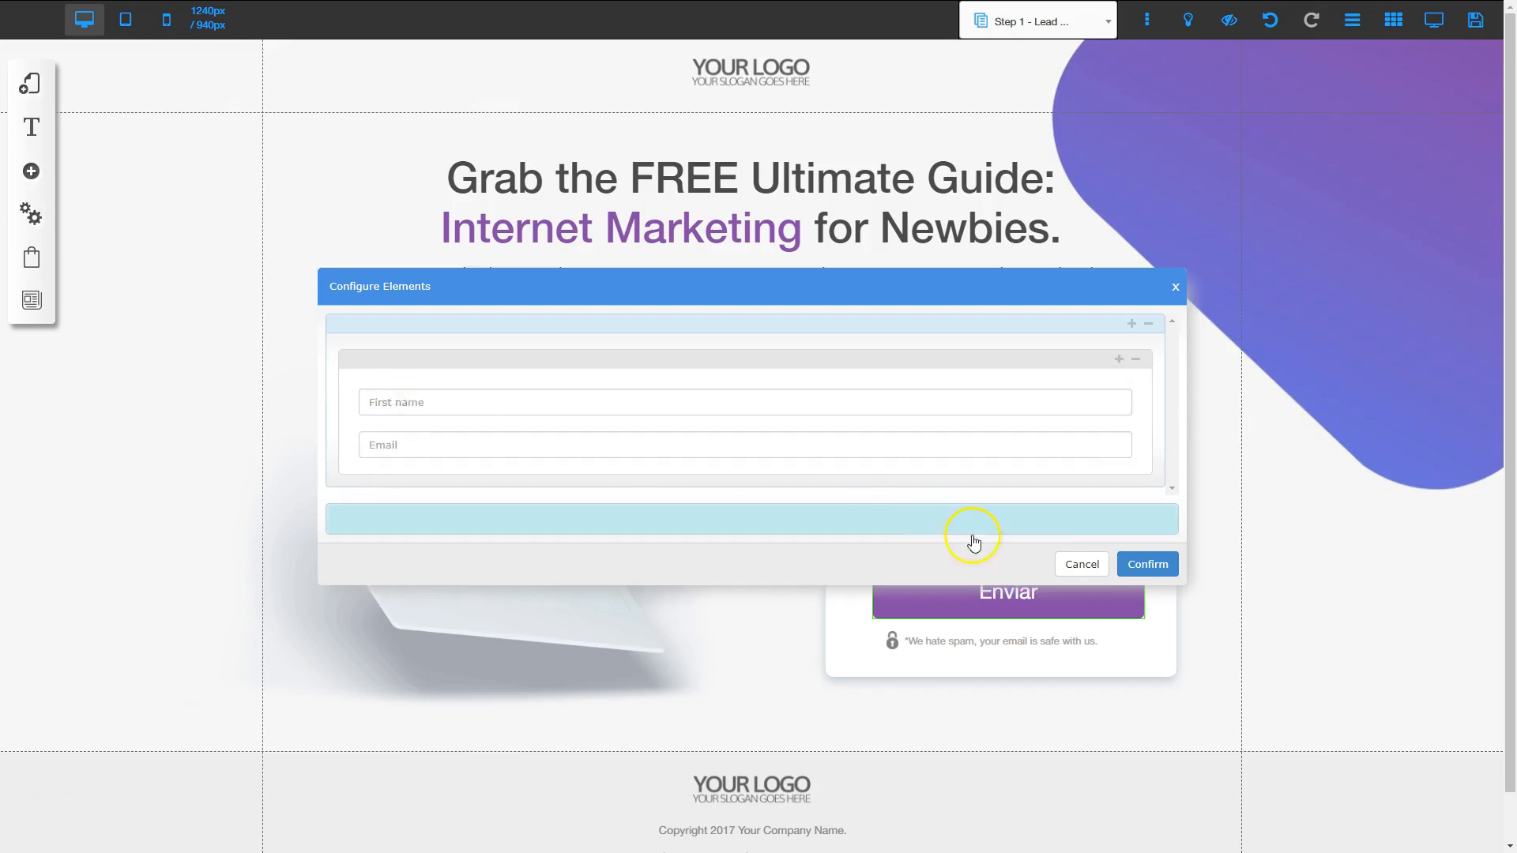
{"action": "left_click", "coordinate": [1148, 562]}
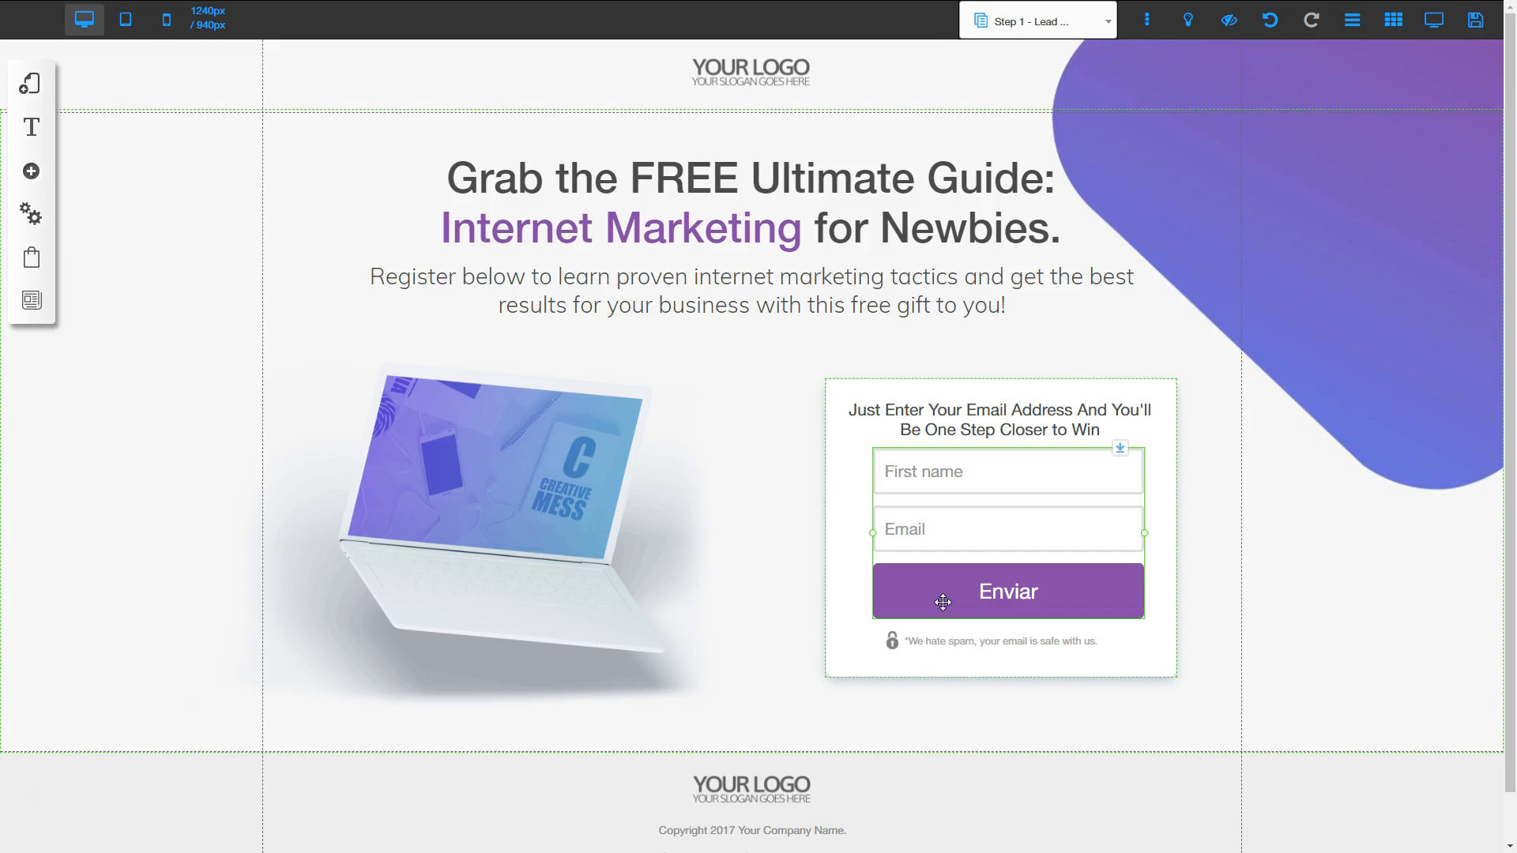
Configure the form's received email response with the owner's email address and the subject "New Subscriber - Internet Marketing".
{"action": "double_click", "coordinate": [958, 546]}
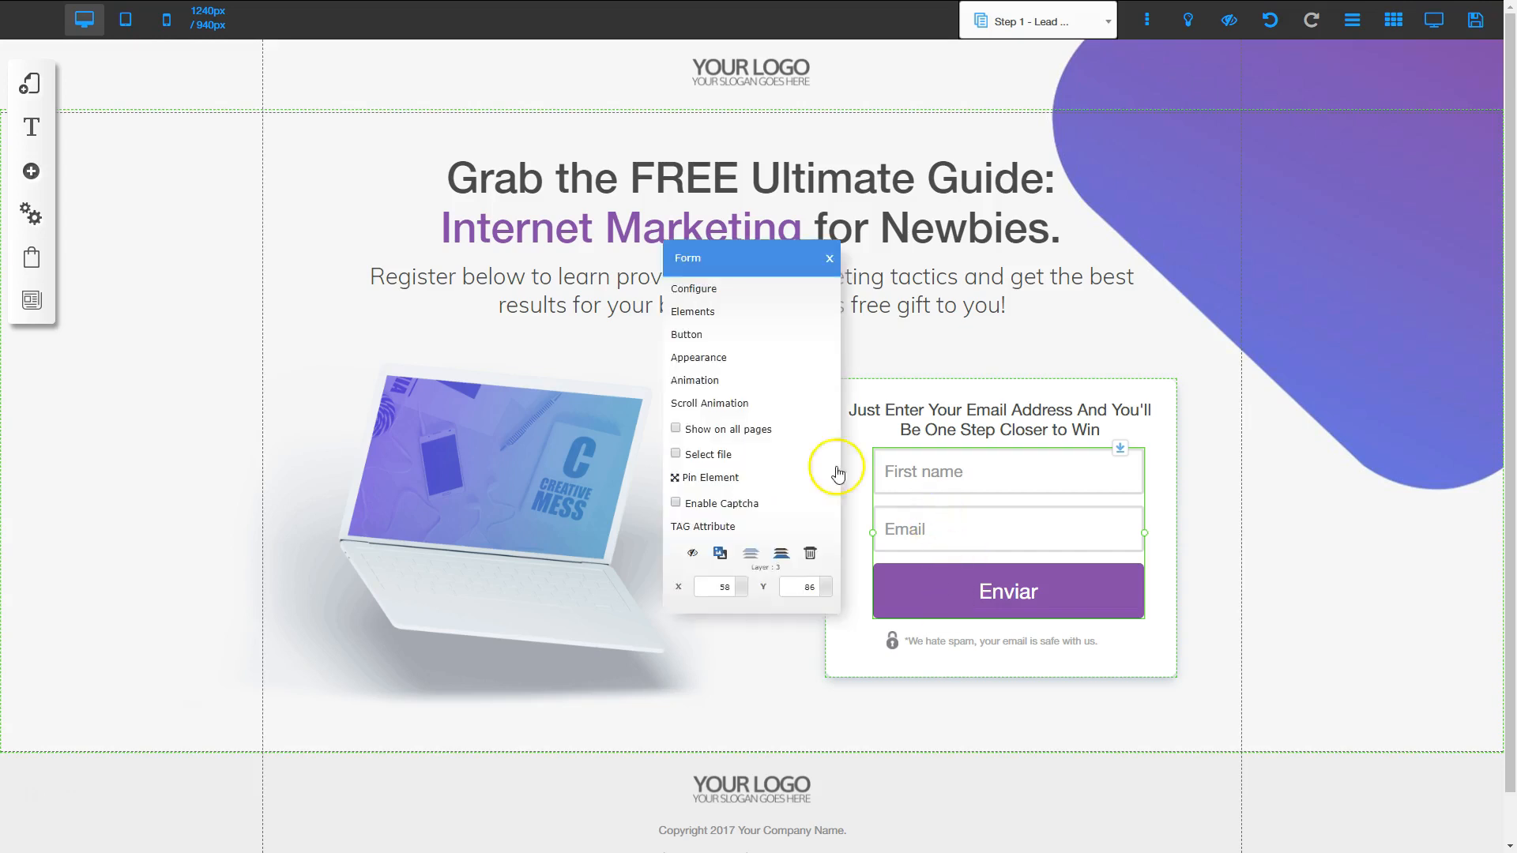
{"action": "left_click", "coordinate": [697, 291]}
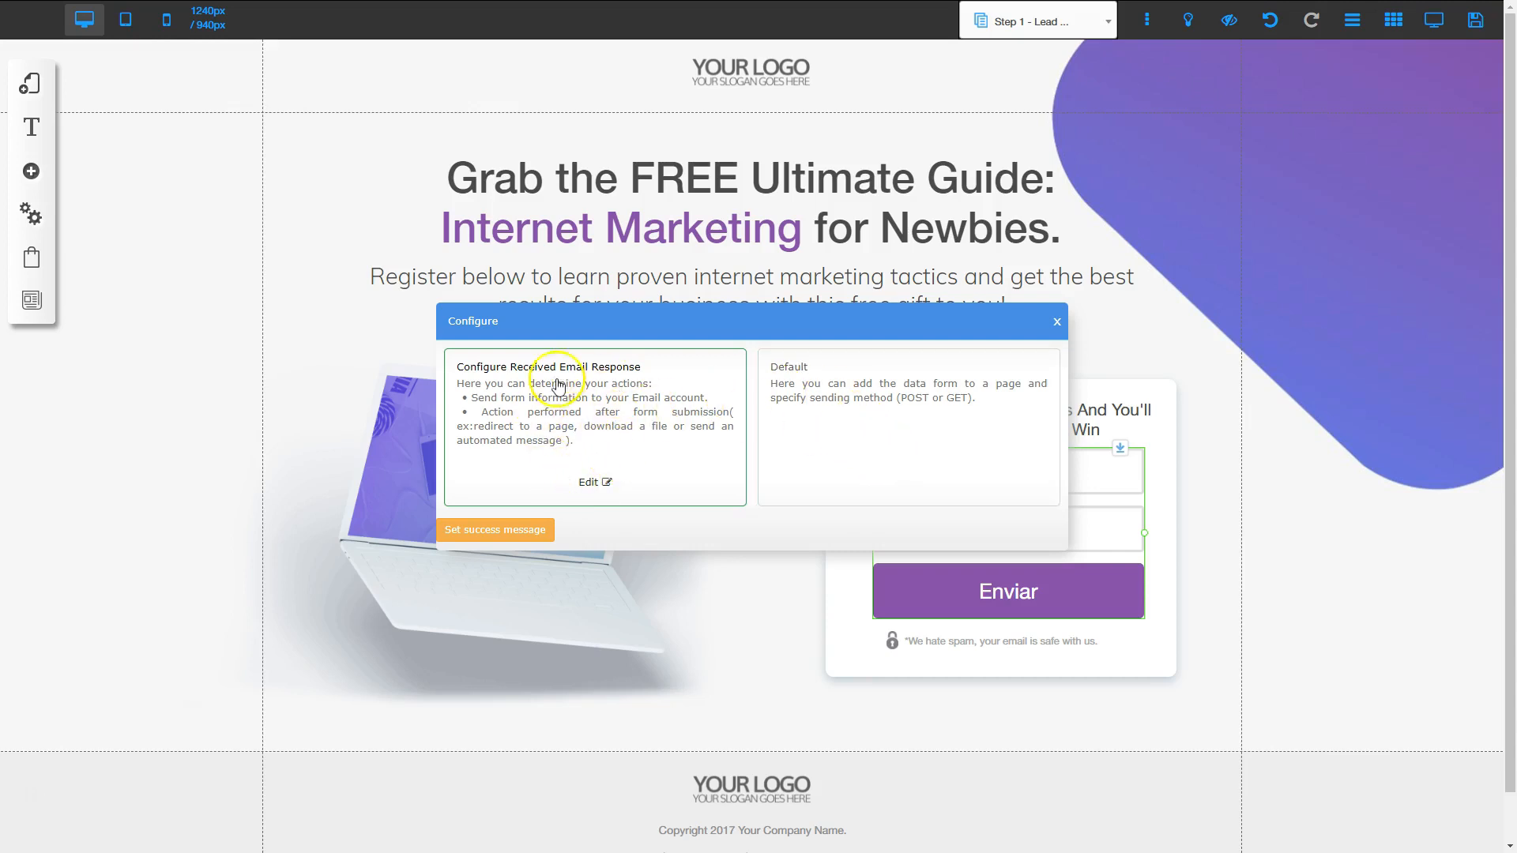
{"action": "left_click", "coordinate": [591, 483]}
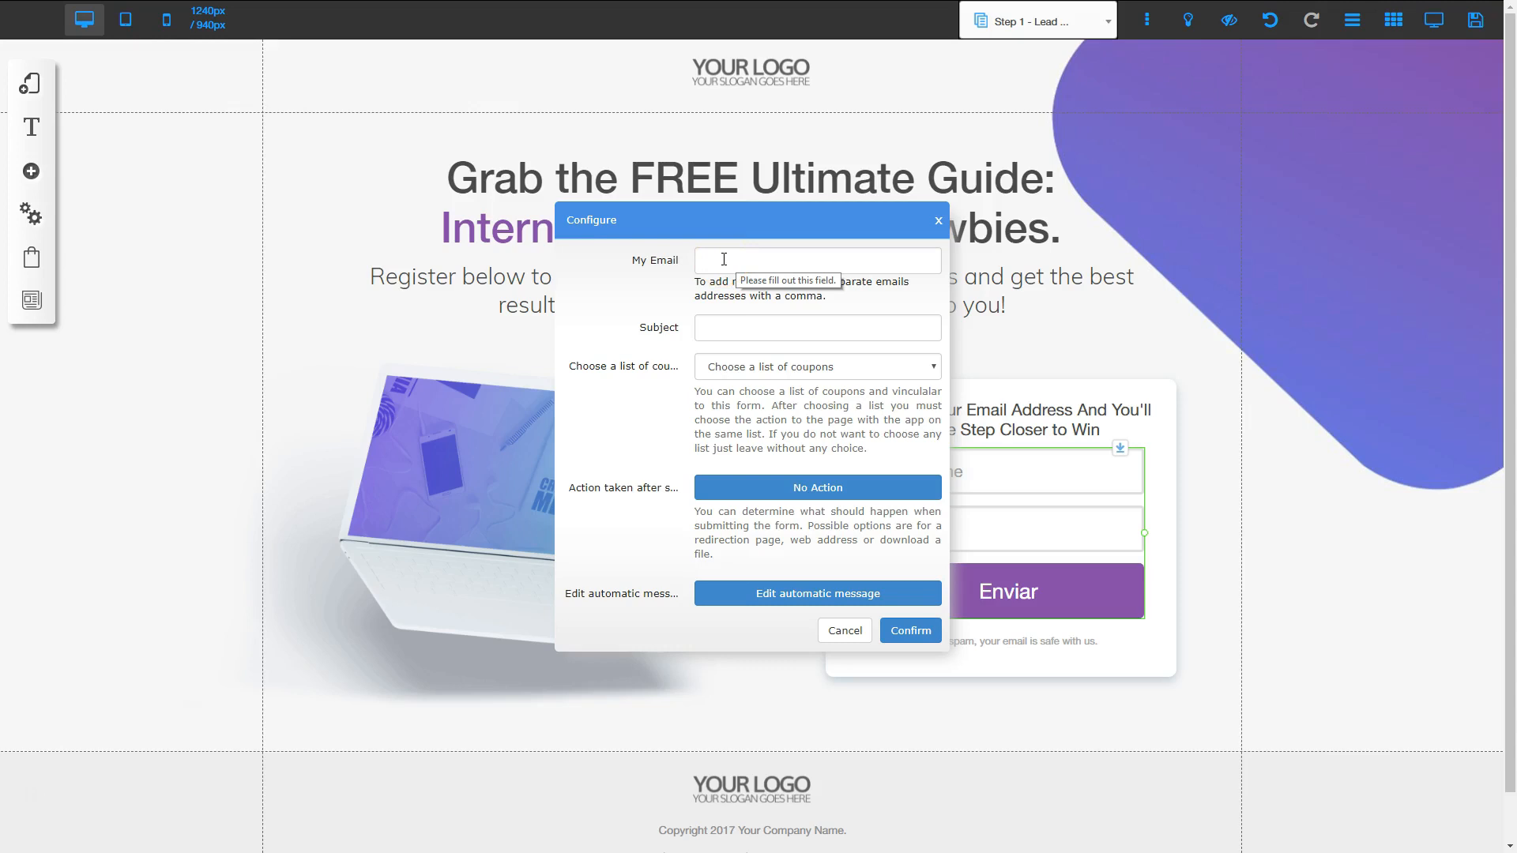
{"action": "left_click", "coordinate": [724, 260]}
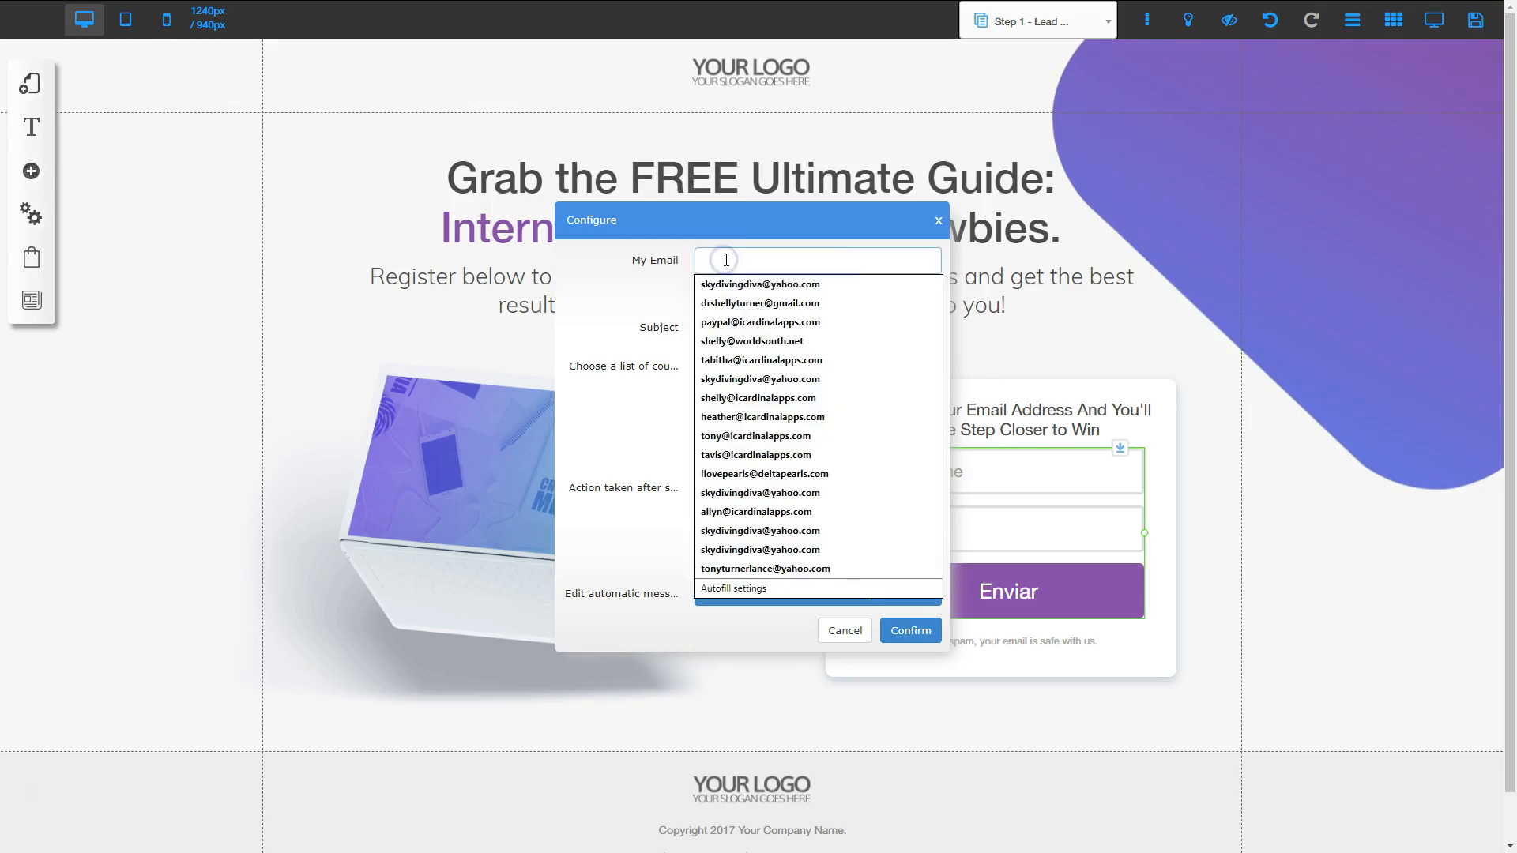
{"action": "left_click", "coordinate": [726, 284]}
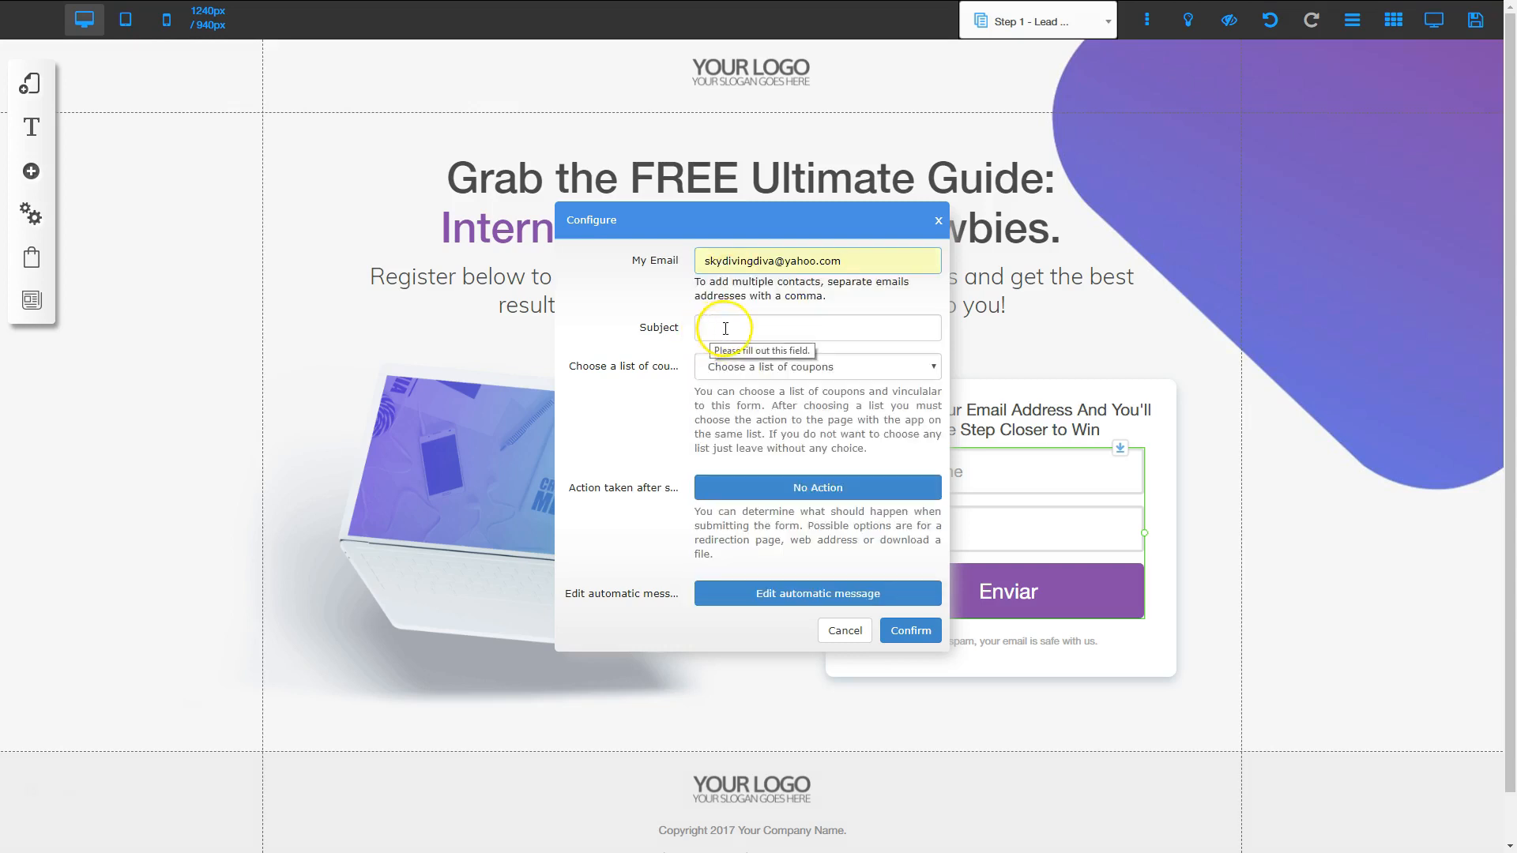
{"action": "left_click", "coordinate": [723, 326]}
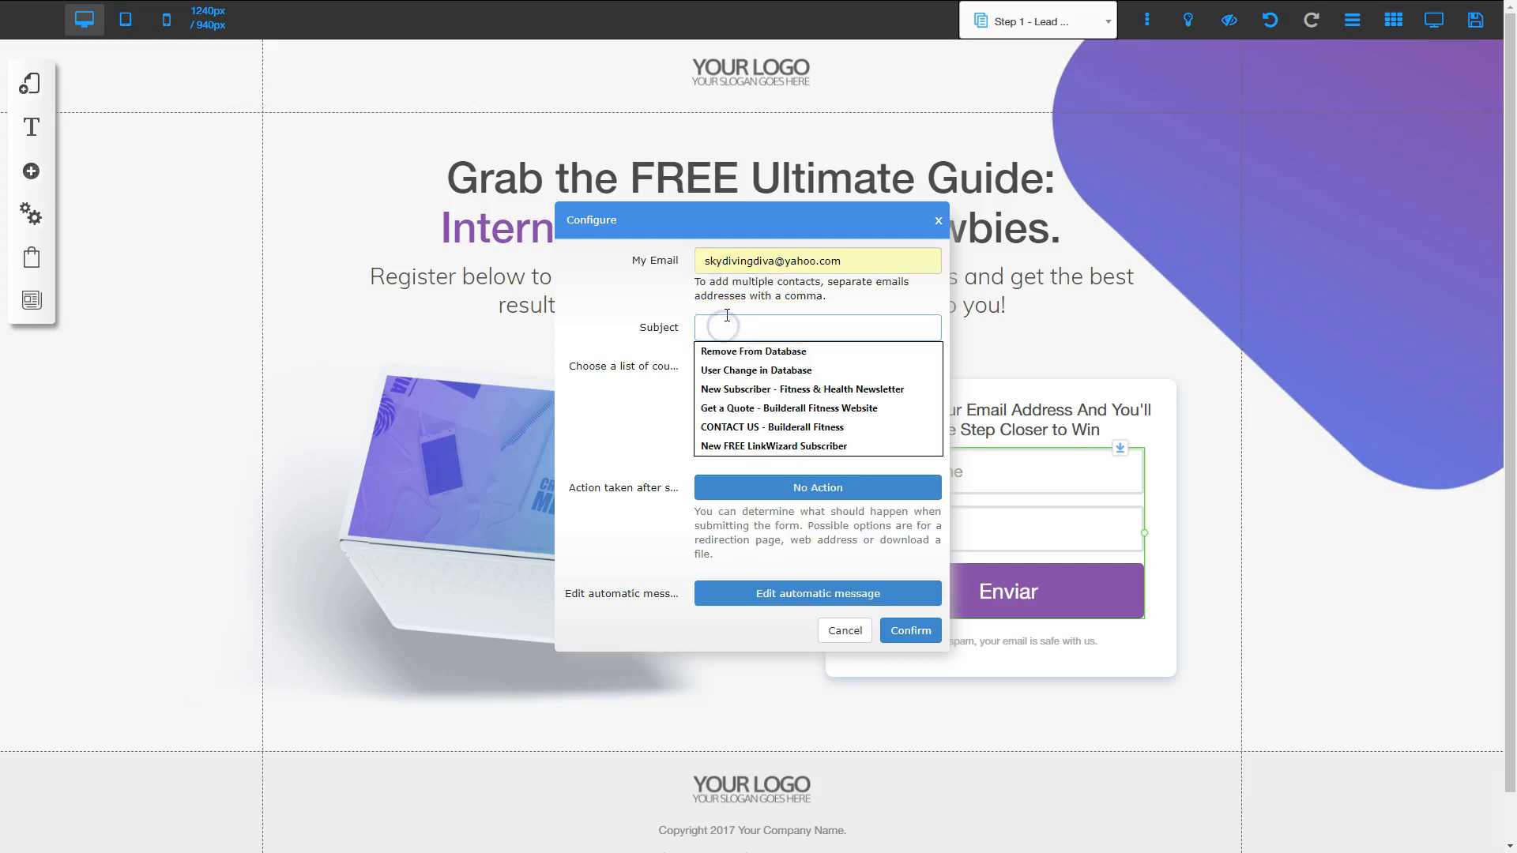
{"action": "left_click", "coordinate": [751, 389]}
{"action": "double_click", "coordinate": [835, 326]}
{"action": "left_click_drag", "start_coordinate": [893, 327], "coordinate": [933, 327]}
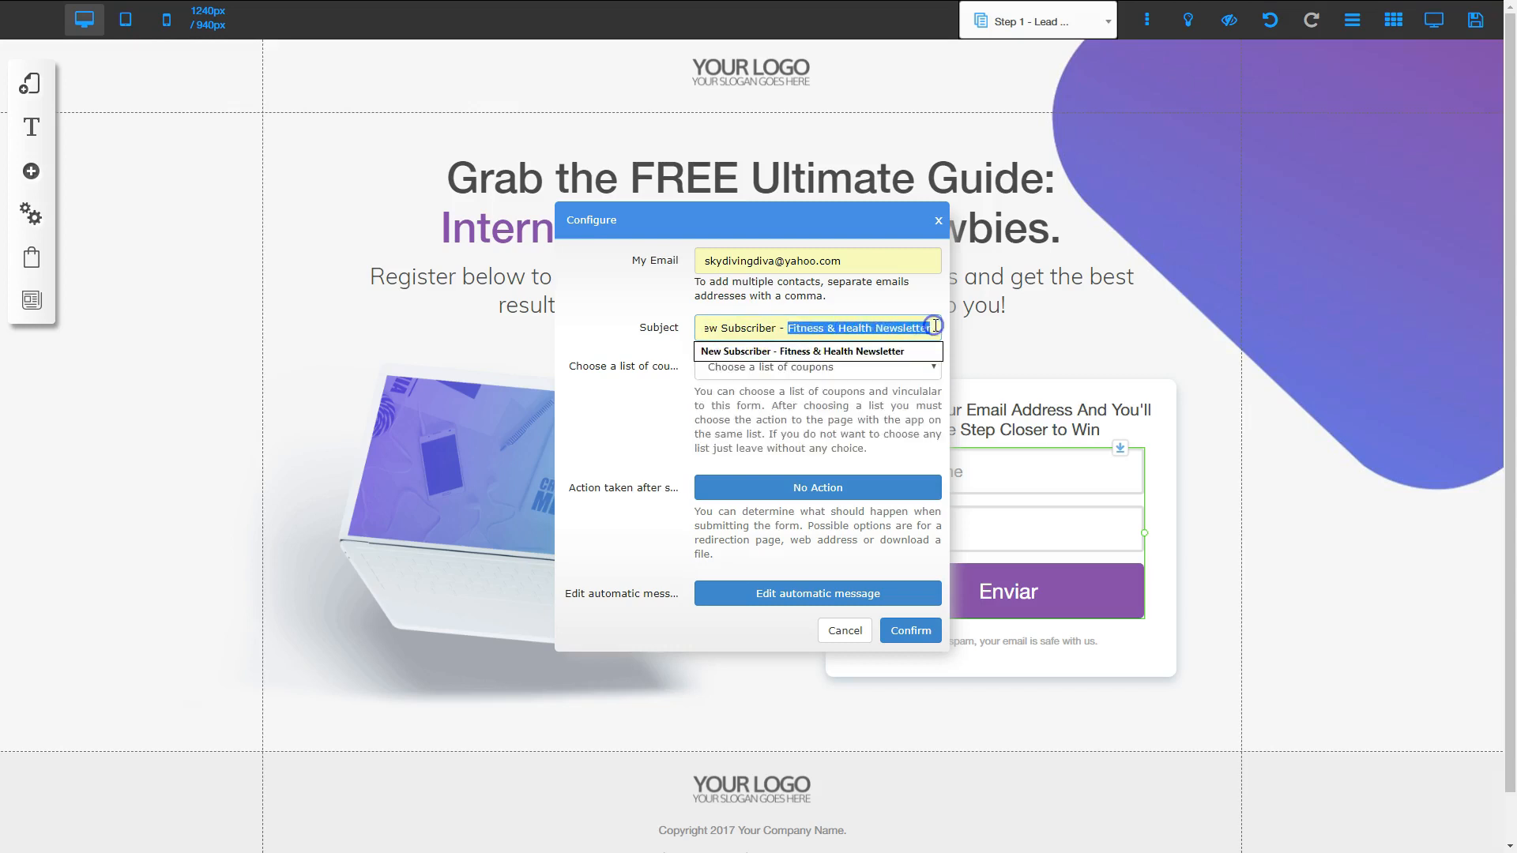
{"action": "type", "text": "Internet Marketing"}
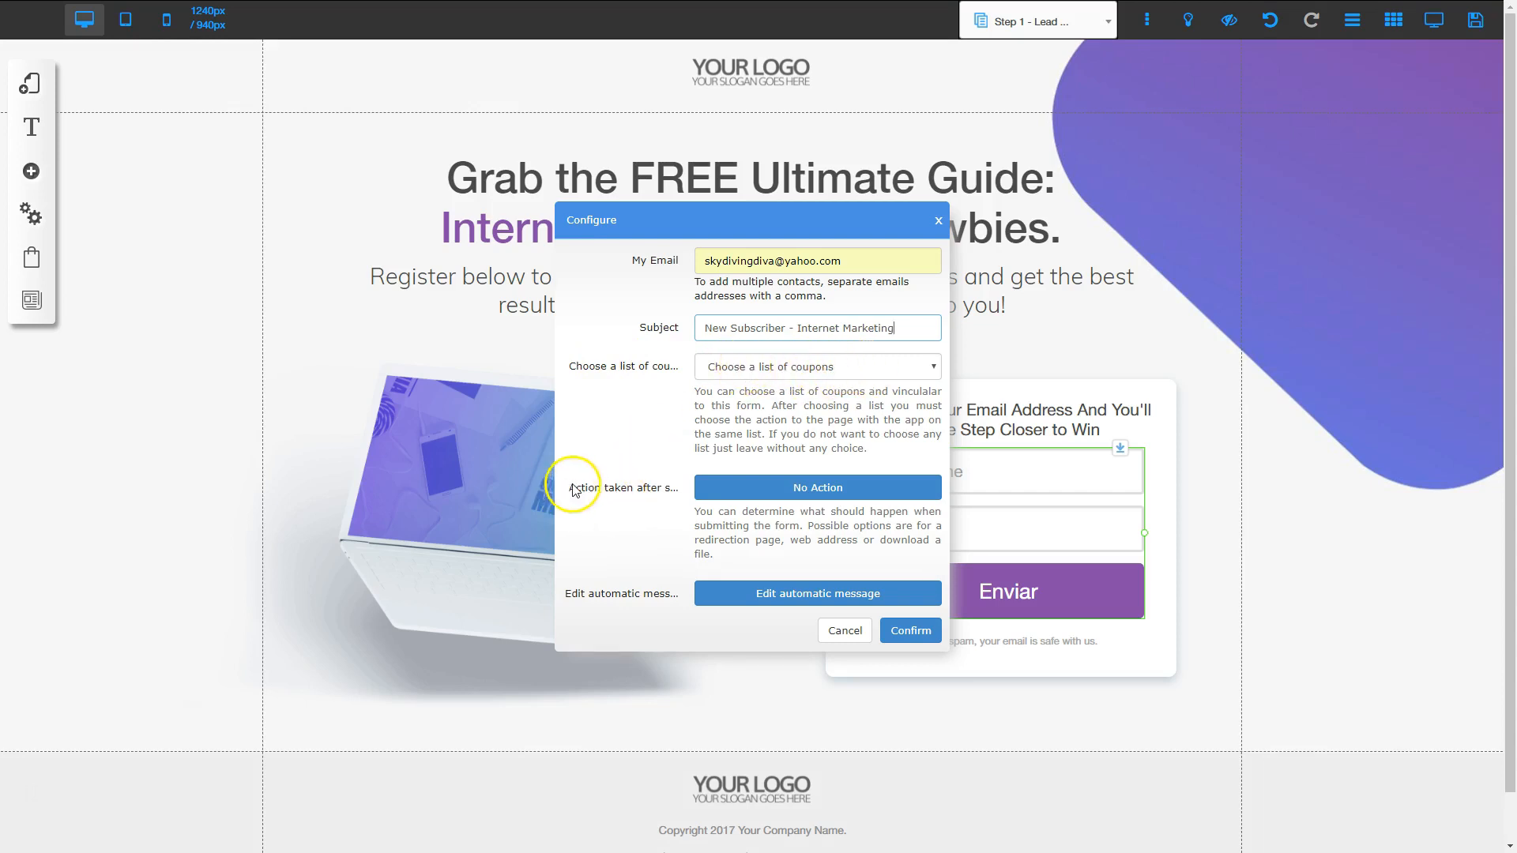
Set the form's after-submission action to open the Step 3 - Thank You Page in the same tab, and confirm the configuration.
{"action": "left_click", "coordinate": [794, 489]}
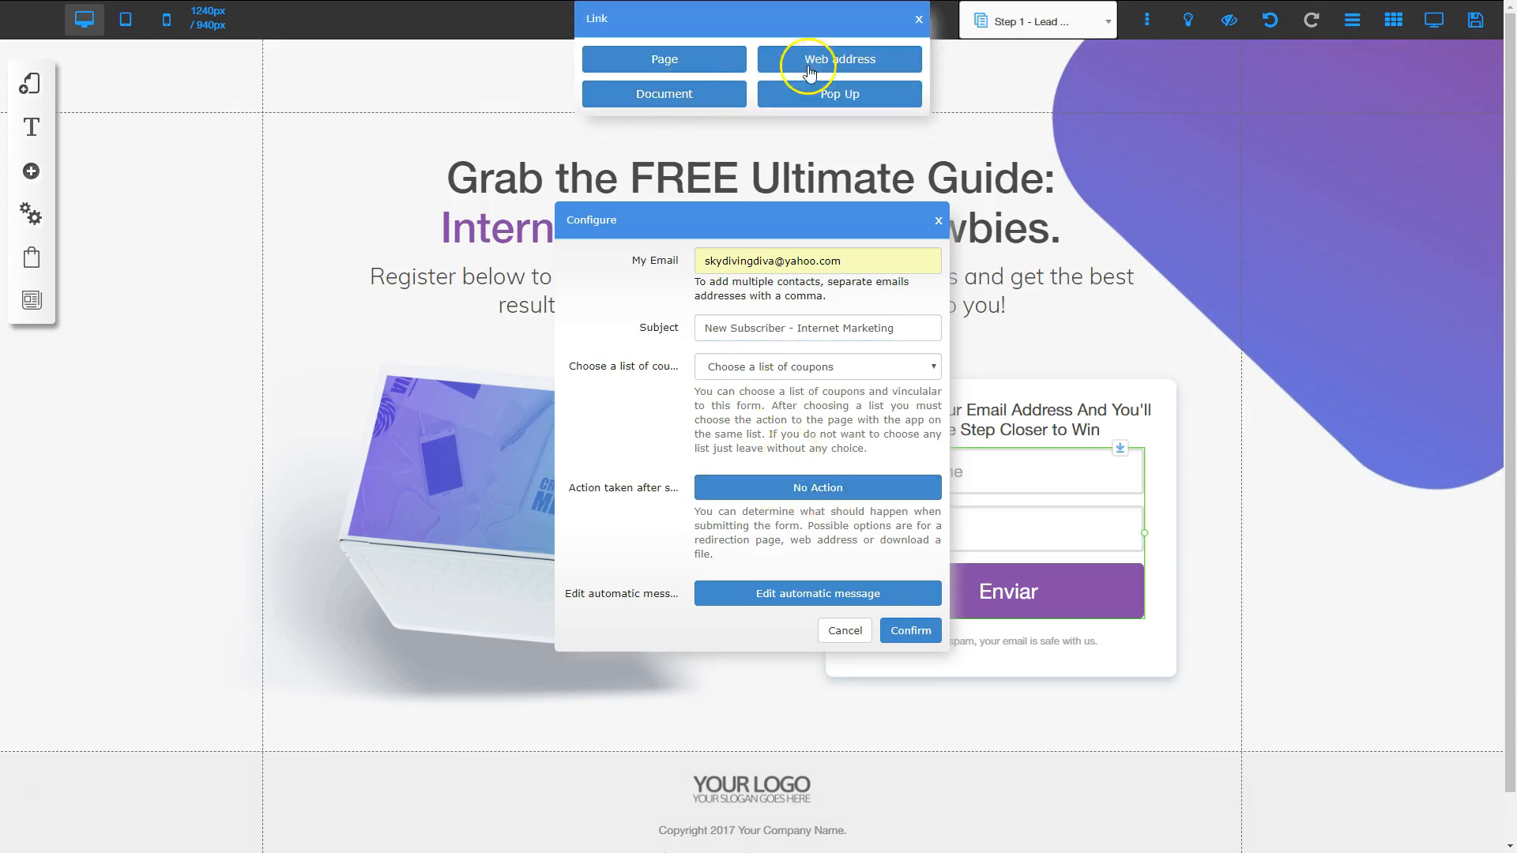
{"action": "left_click", "coordinate": [664, 61]}
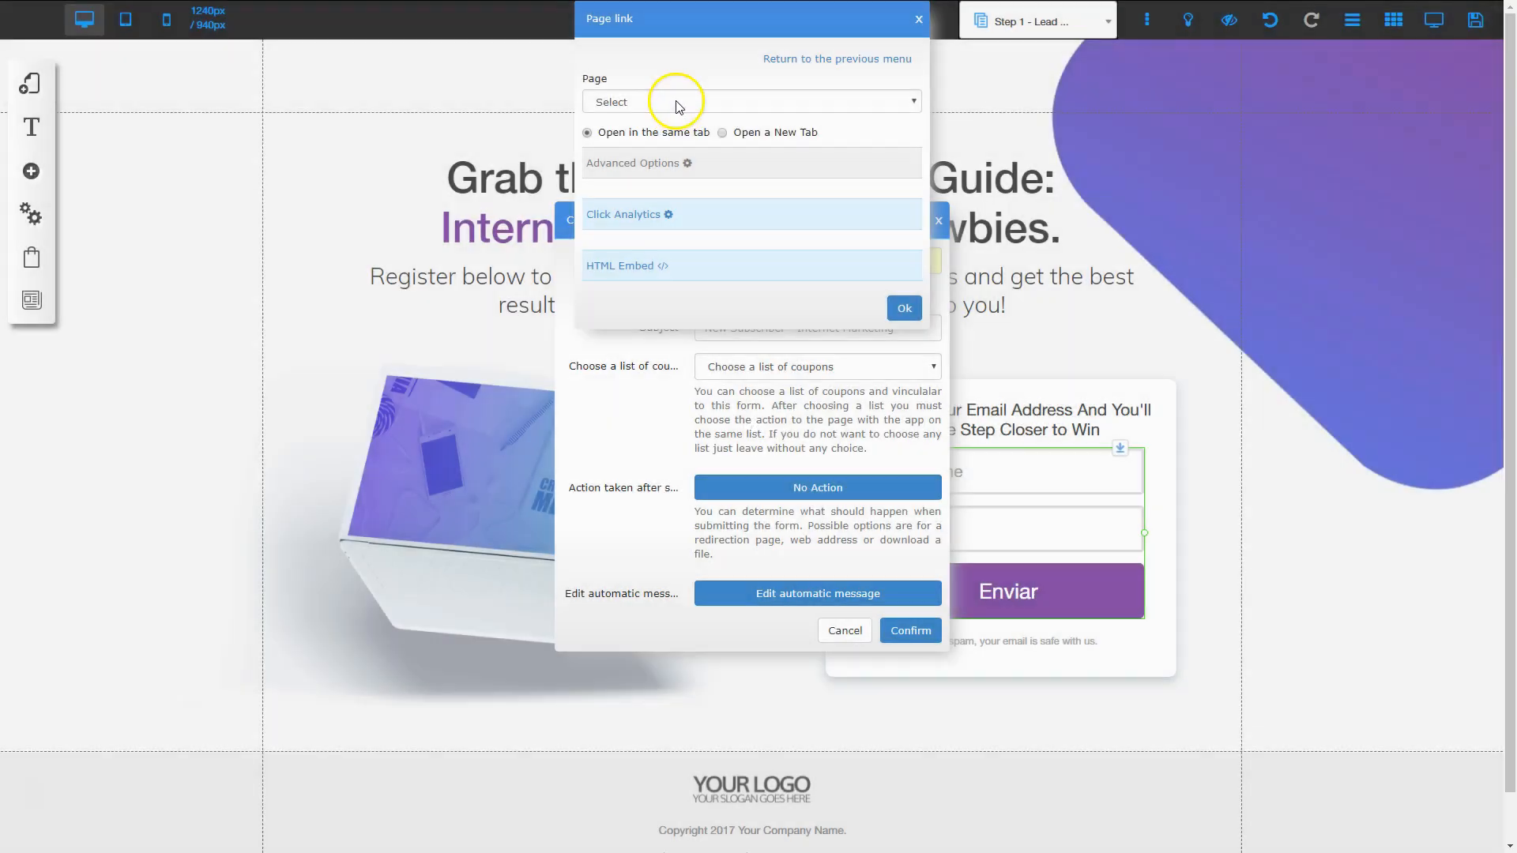
{"action": "left_click", "coordinate": [677, 102]}
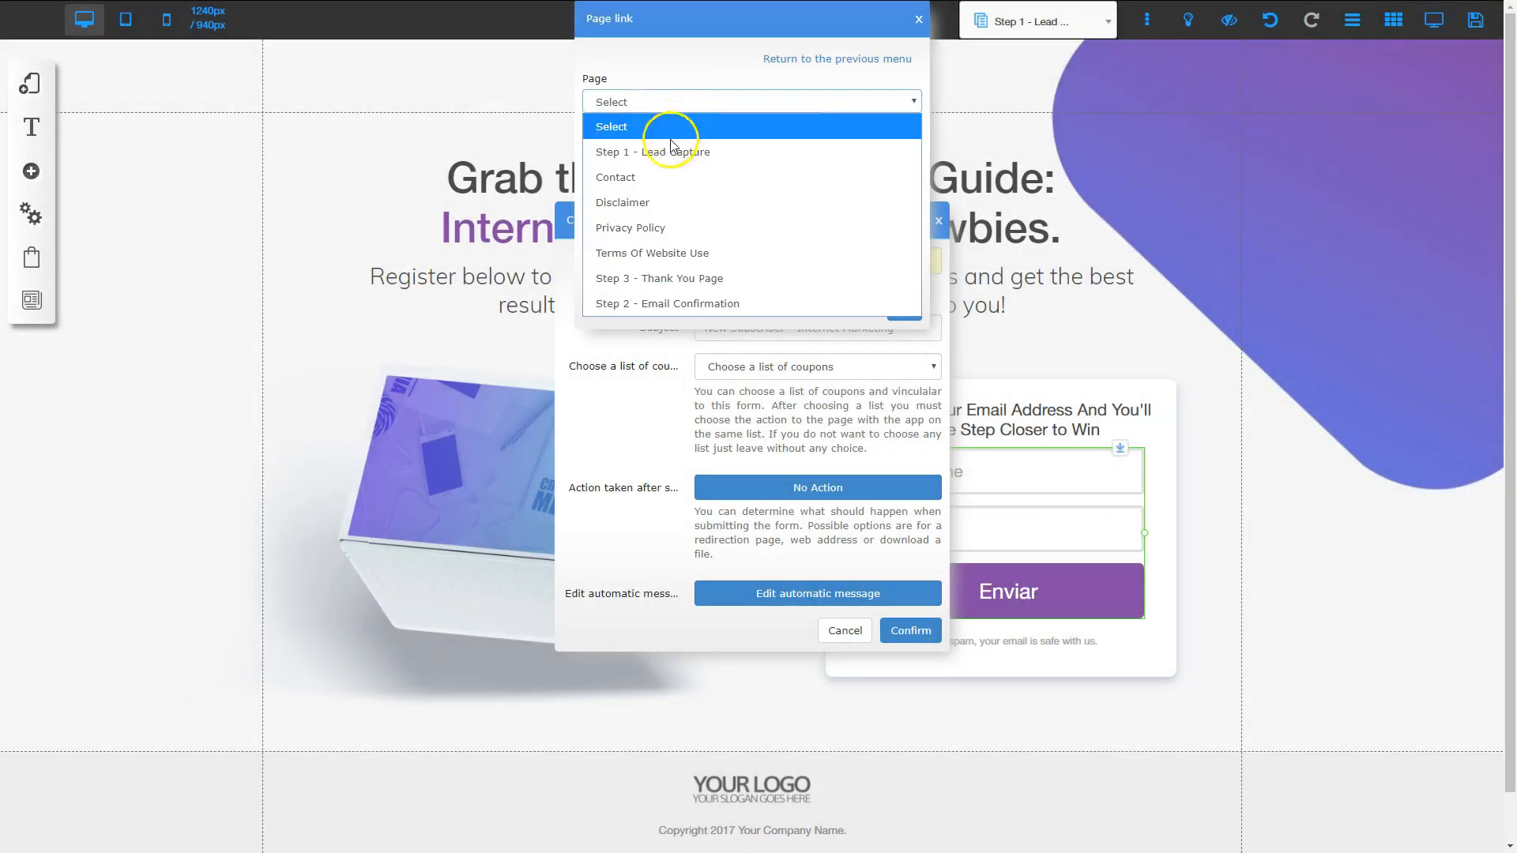
{"action": "left_click", "coordinate": [689, 281]}
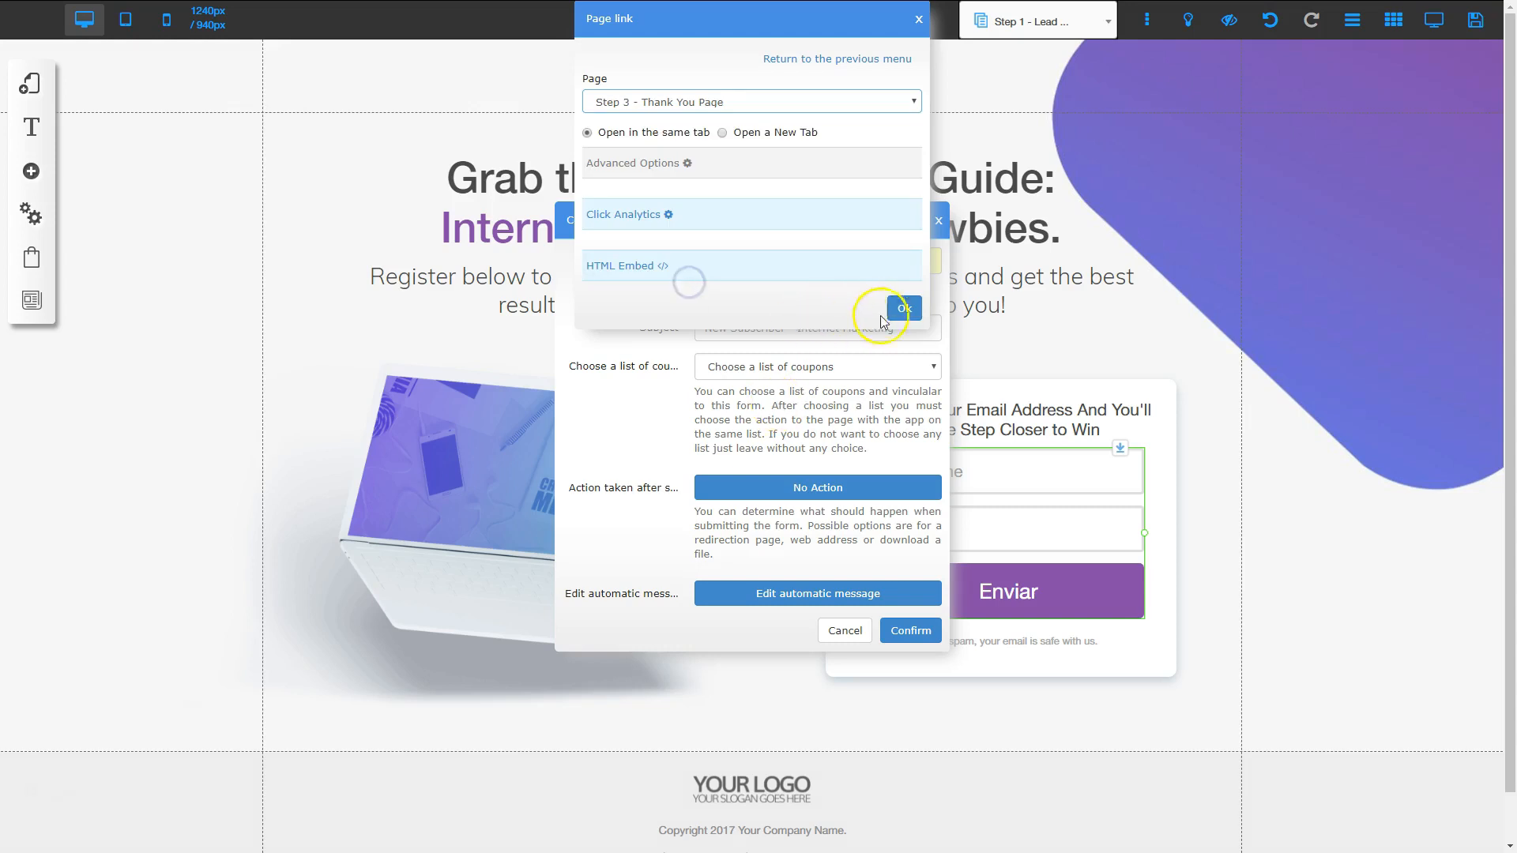
{"action": "left_click", "coordinate": [903, 306]}
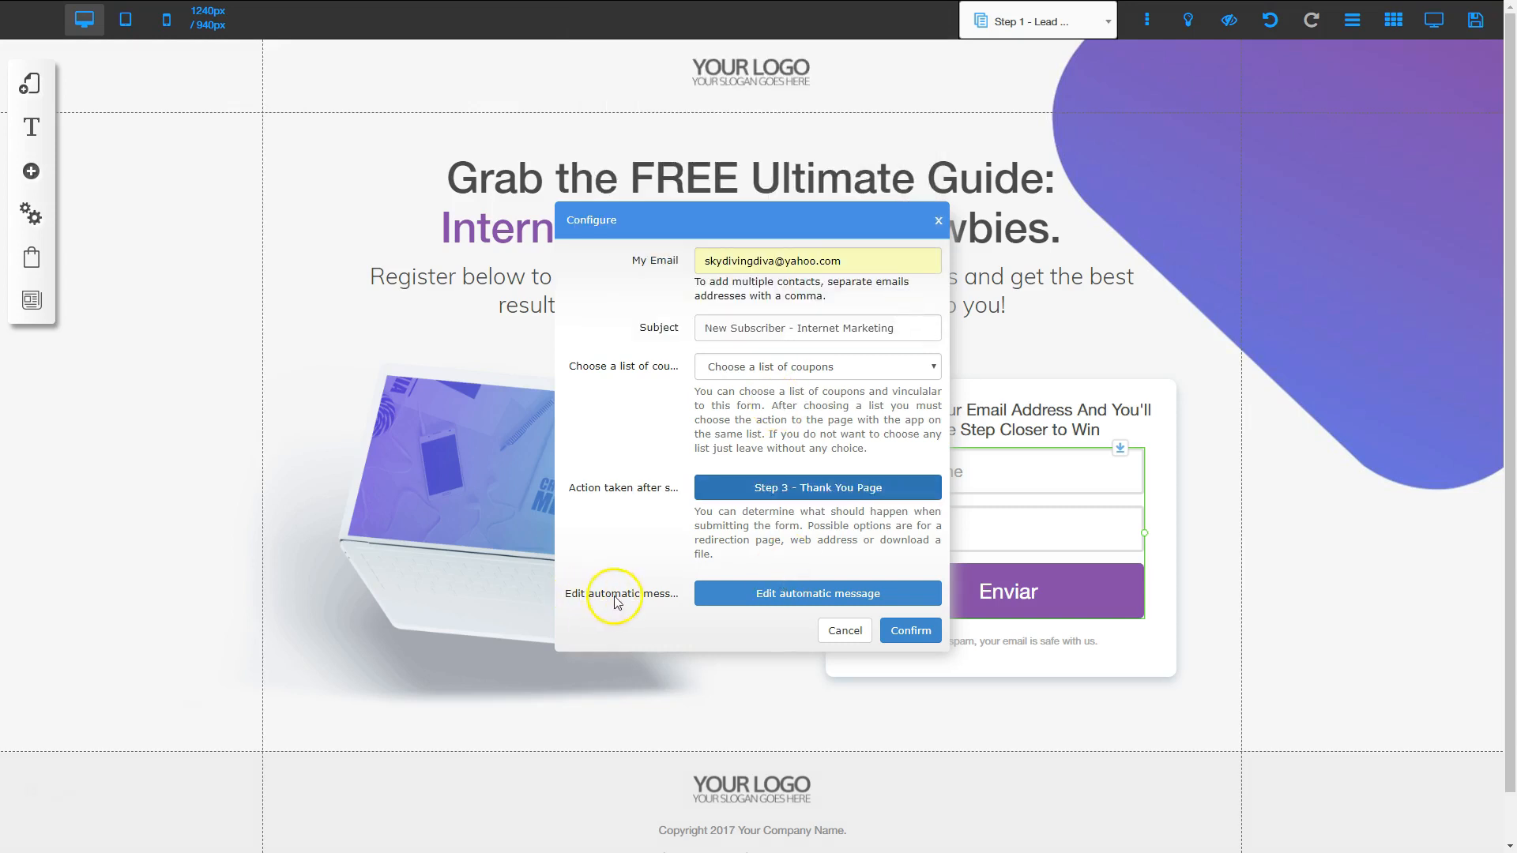
{"action": "left_click", "coordinate": [912, 631]}
Set the form's success message to "Thank you for registering." and close the form configuration.
{"action": "left_click", "coordinate": [454, 531]}
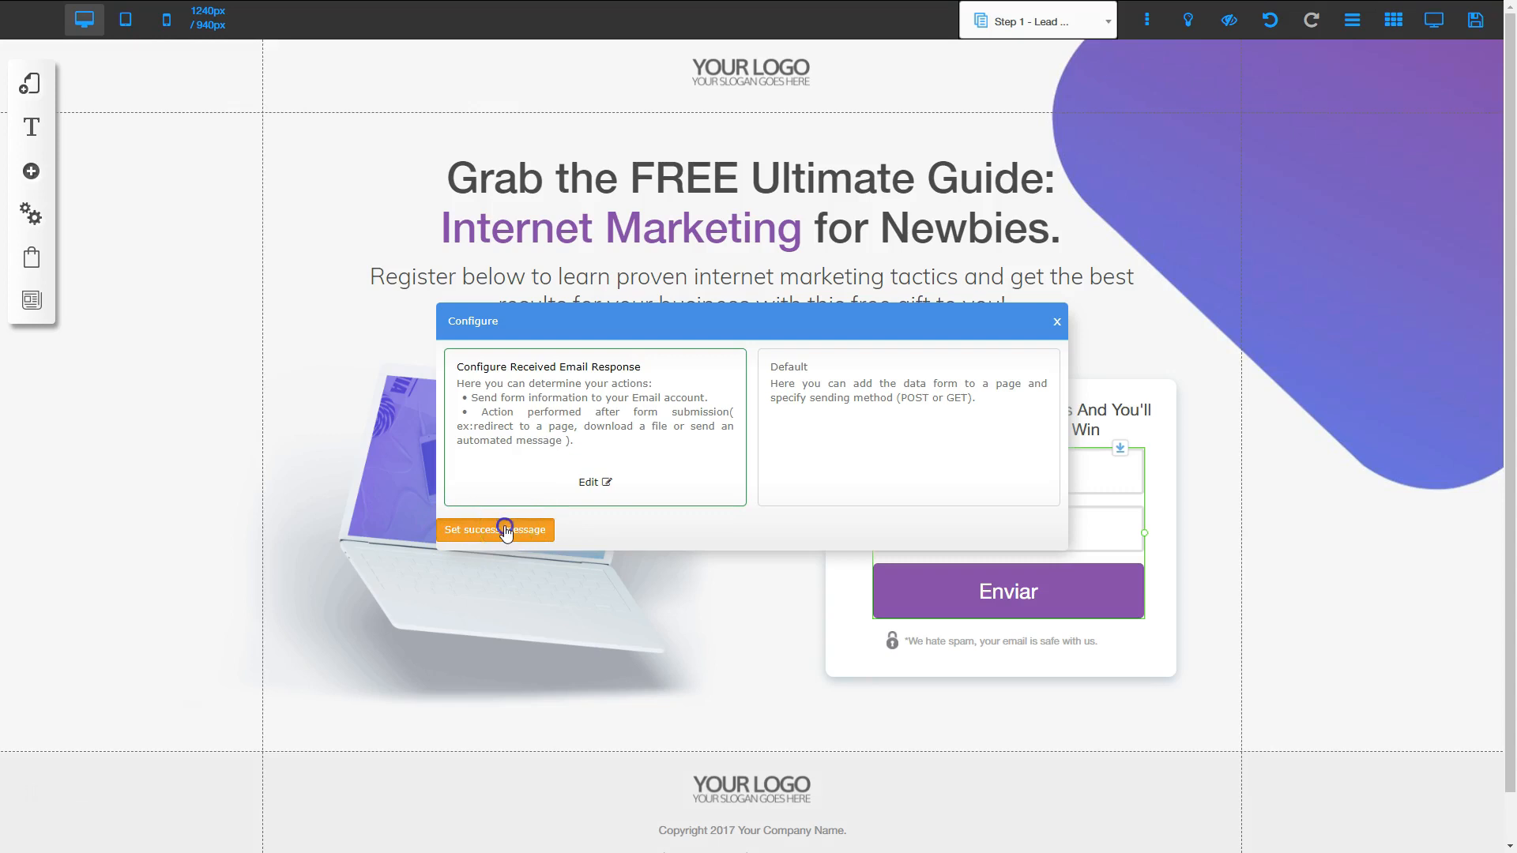
{"action": "left_click", "coordinate": [506, 529]}
{"action": "left_click", "coordinate": [609, 377]}
{"action": "type", "text": "Thank you for registering."}
{"action": "left_click", "coordinate": [908, 531]}
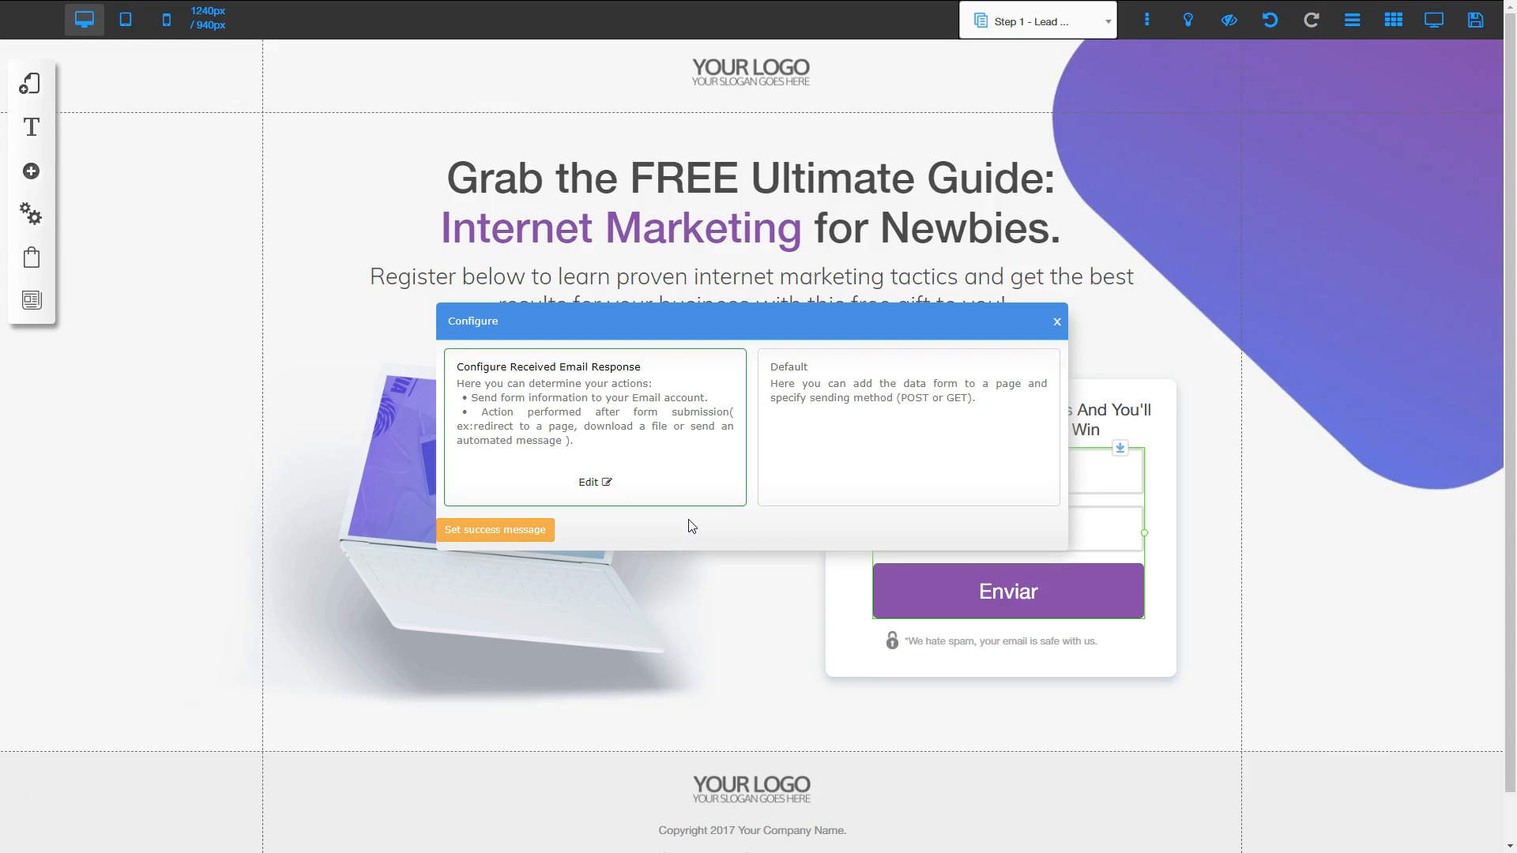
{"action": "left_click", "coordinate": [975, 558]}
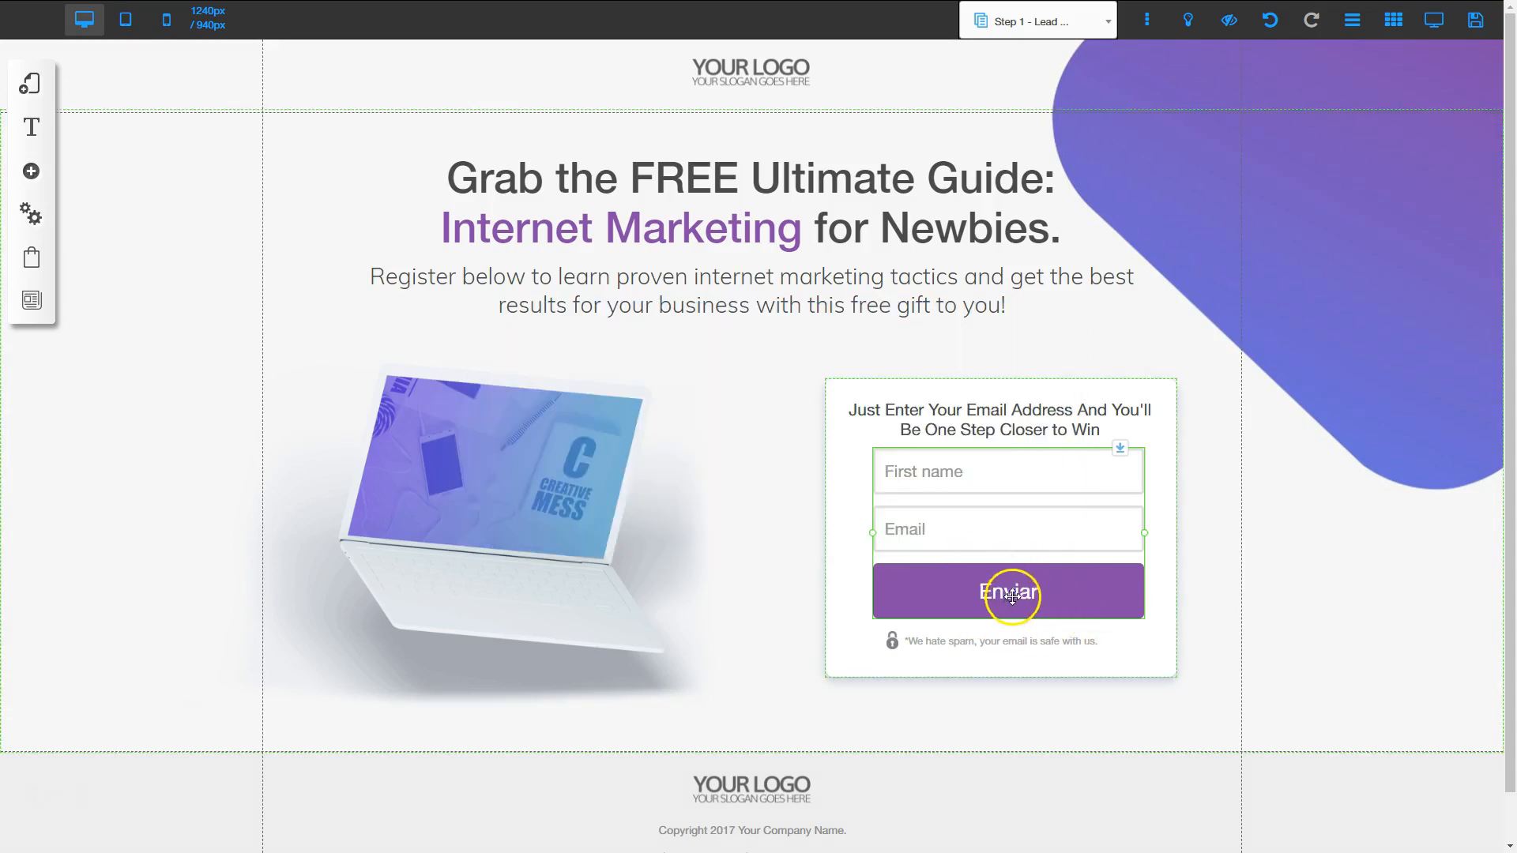
Change the opt-in form's button text to "Register".
{"action": "left_click", "coordinate": [993, 530]}
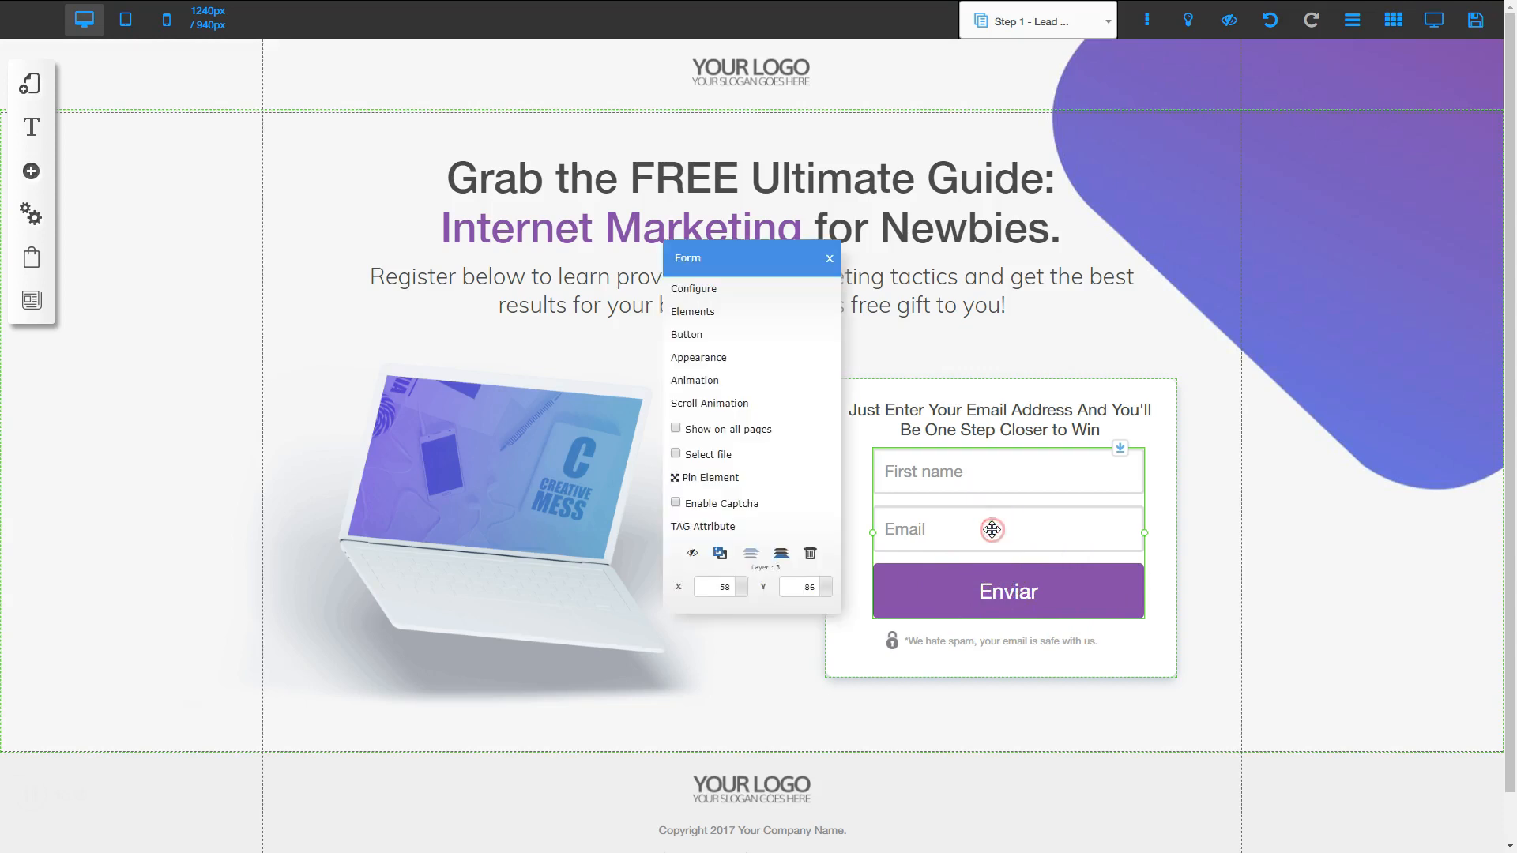
{"action": "left_click", "coordinate": [696, 332]}
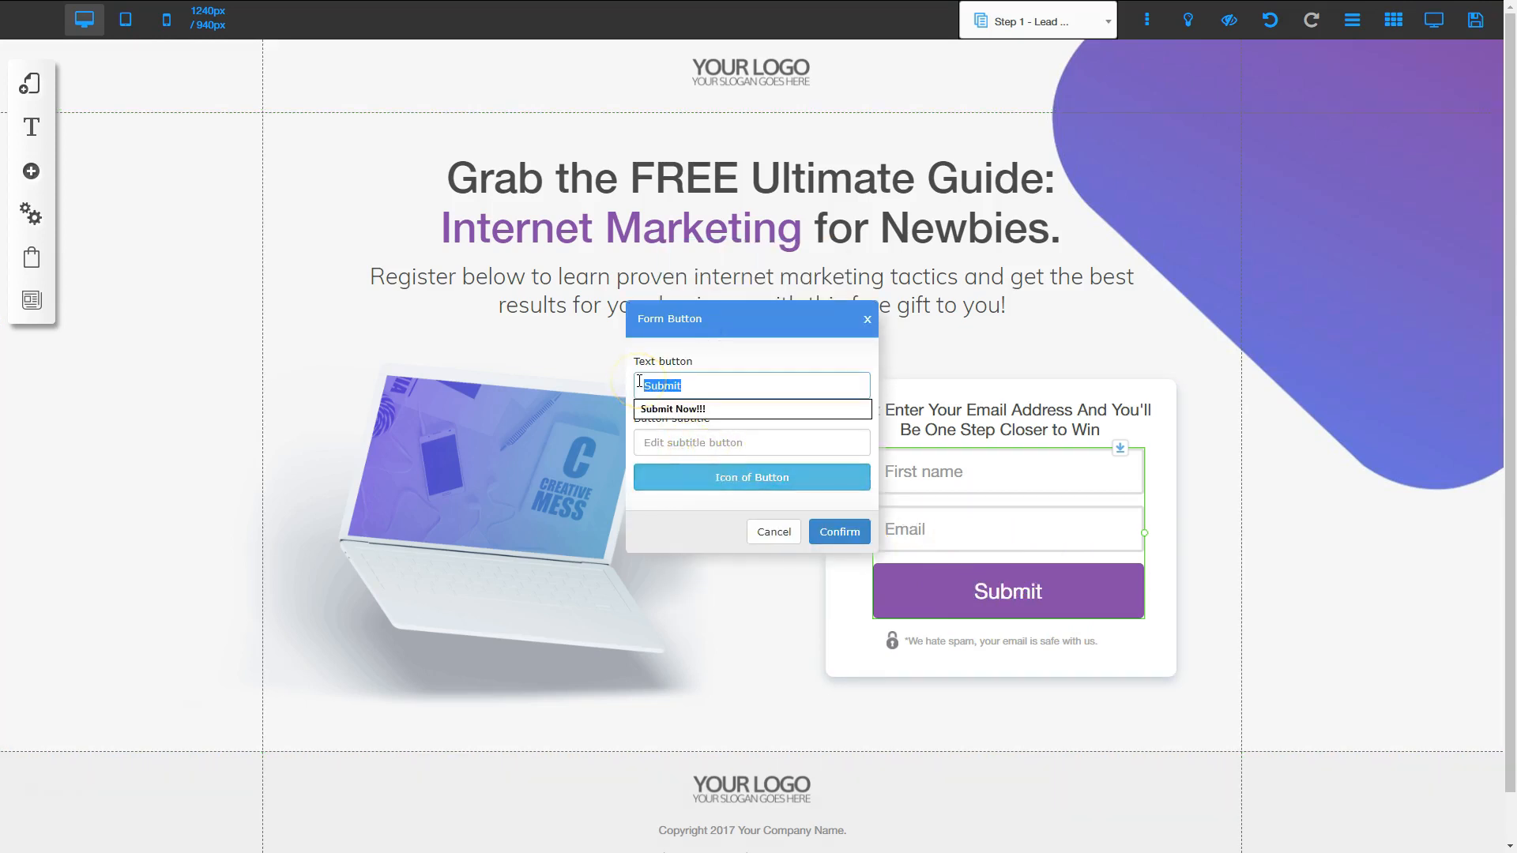
{"action": "type", "text": "Register"}
{"action": "left_click", "coordinate": [839, 532]}
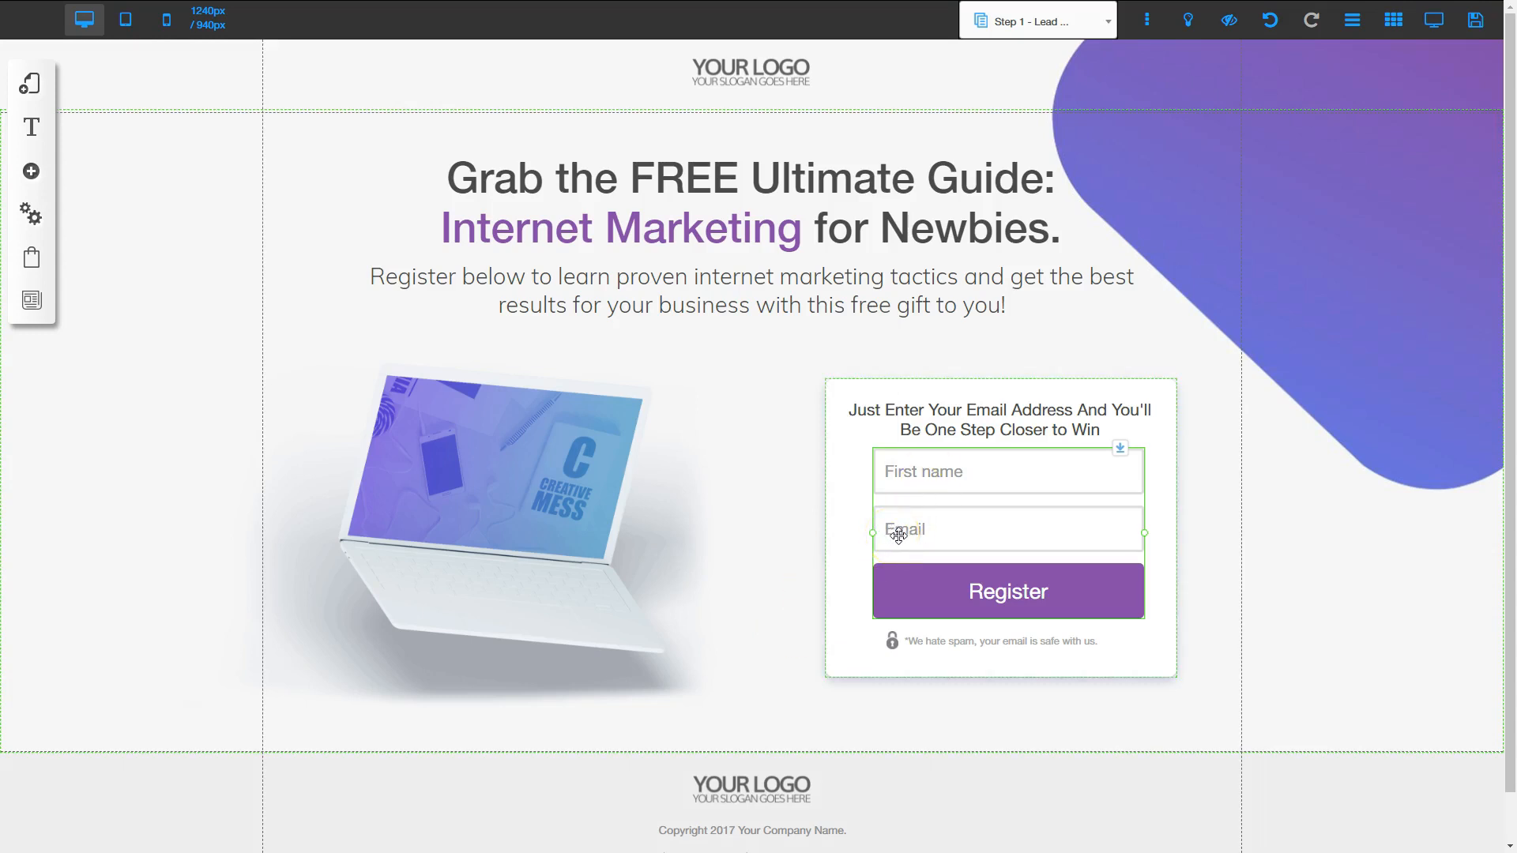
Save the changes to the Step 1 - Lead Capture page and dismiss the save alert.
{"action": "left_click", "coordinate": [1475, 20]}
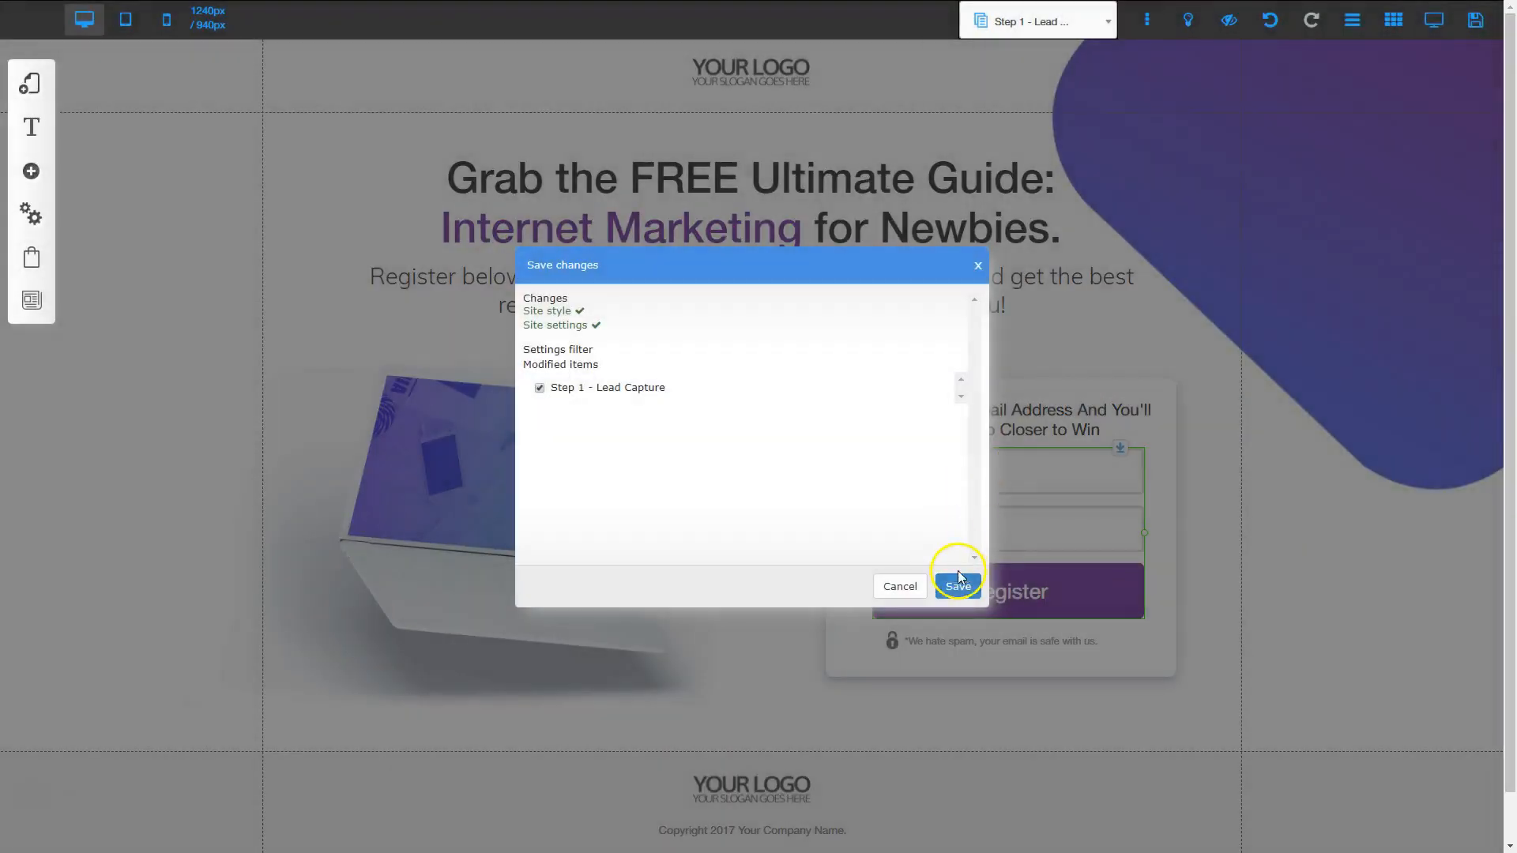
{"action": "left_click", "coordinate": [958, 583]}
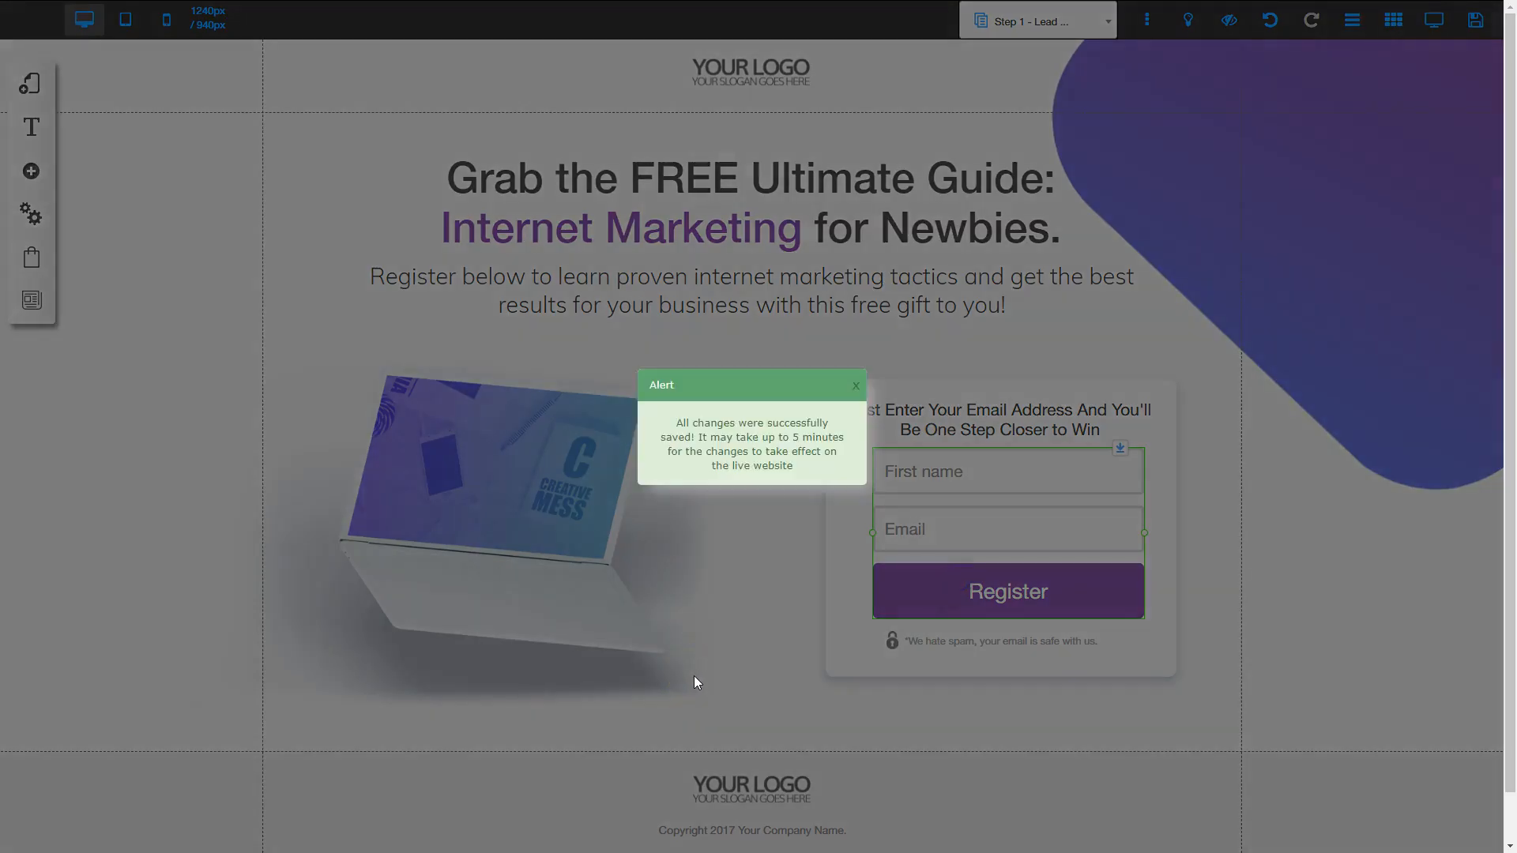
{"action": "left_click", "coordinate": [774, 636]}
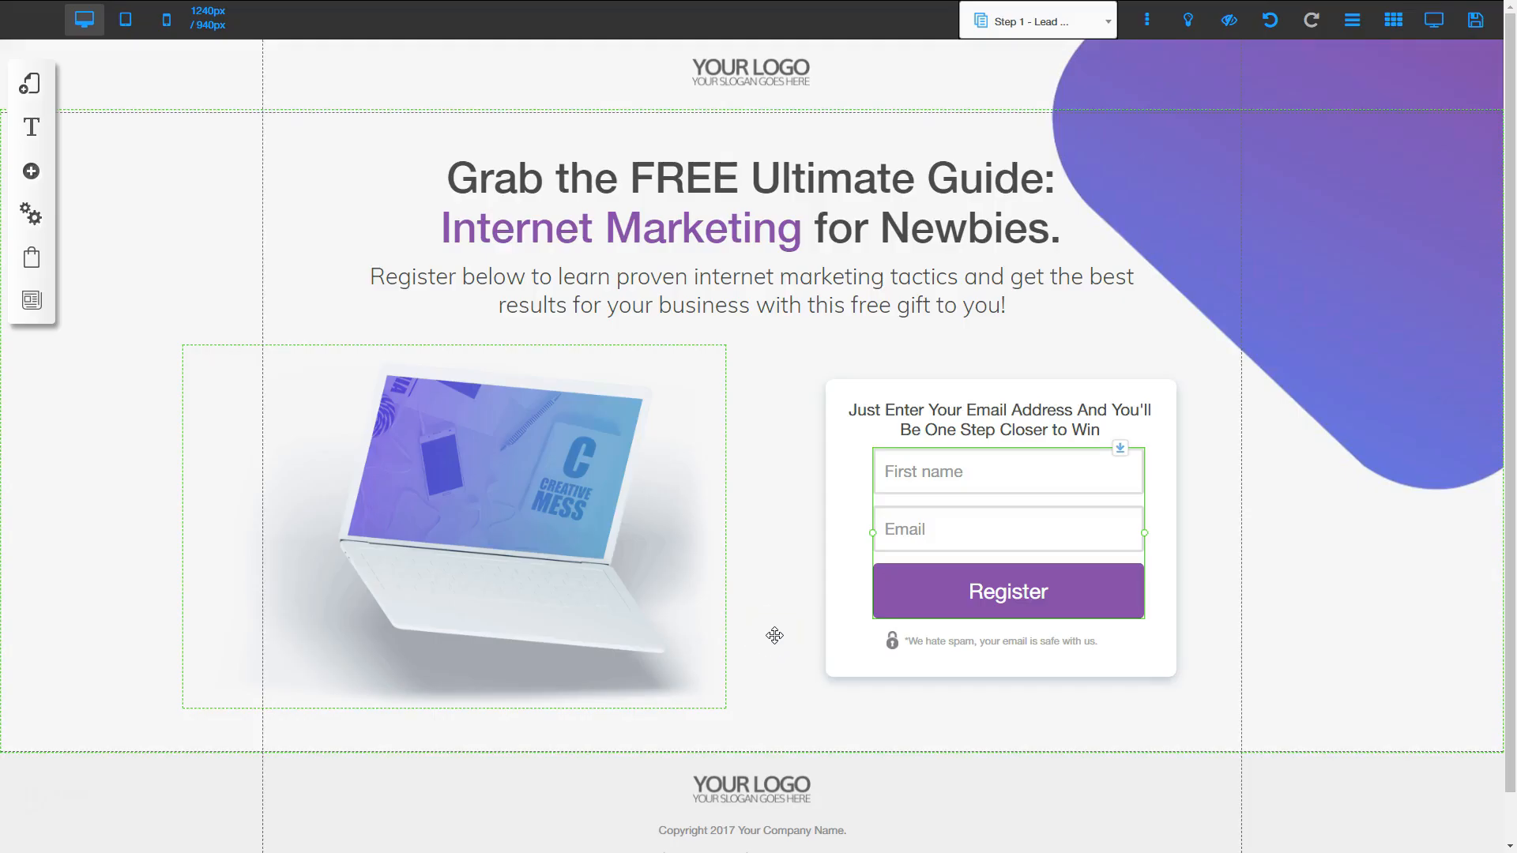
Hide the custom opt-in form with the Register button inside the white registration card.
{"action": "left_click", "coordinate": [960, 532]}
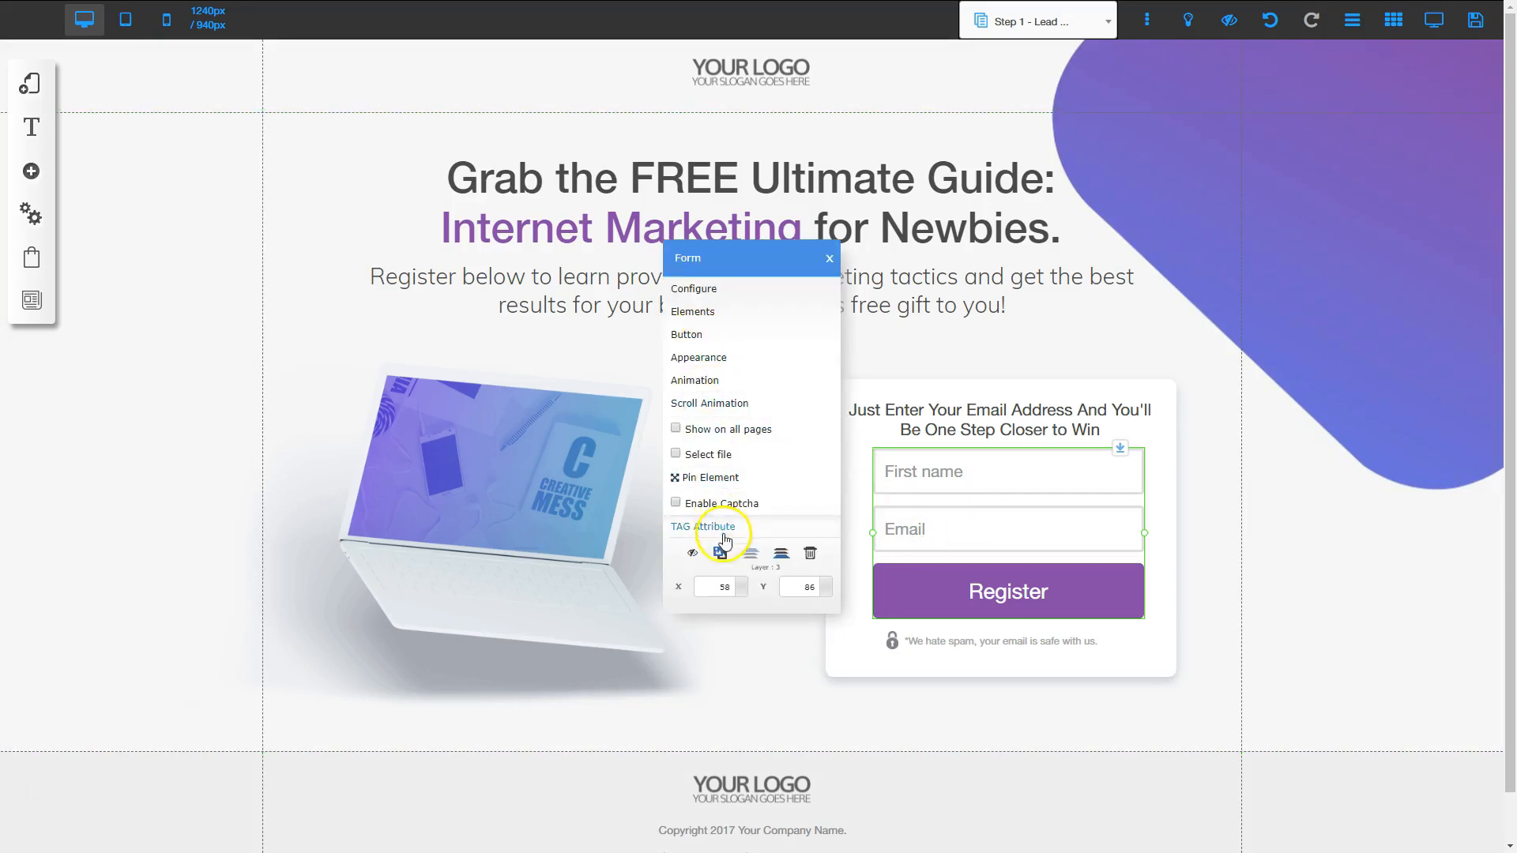
{"action": "left_click", "coordinate": [696, 553]}
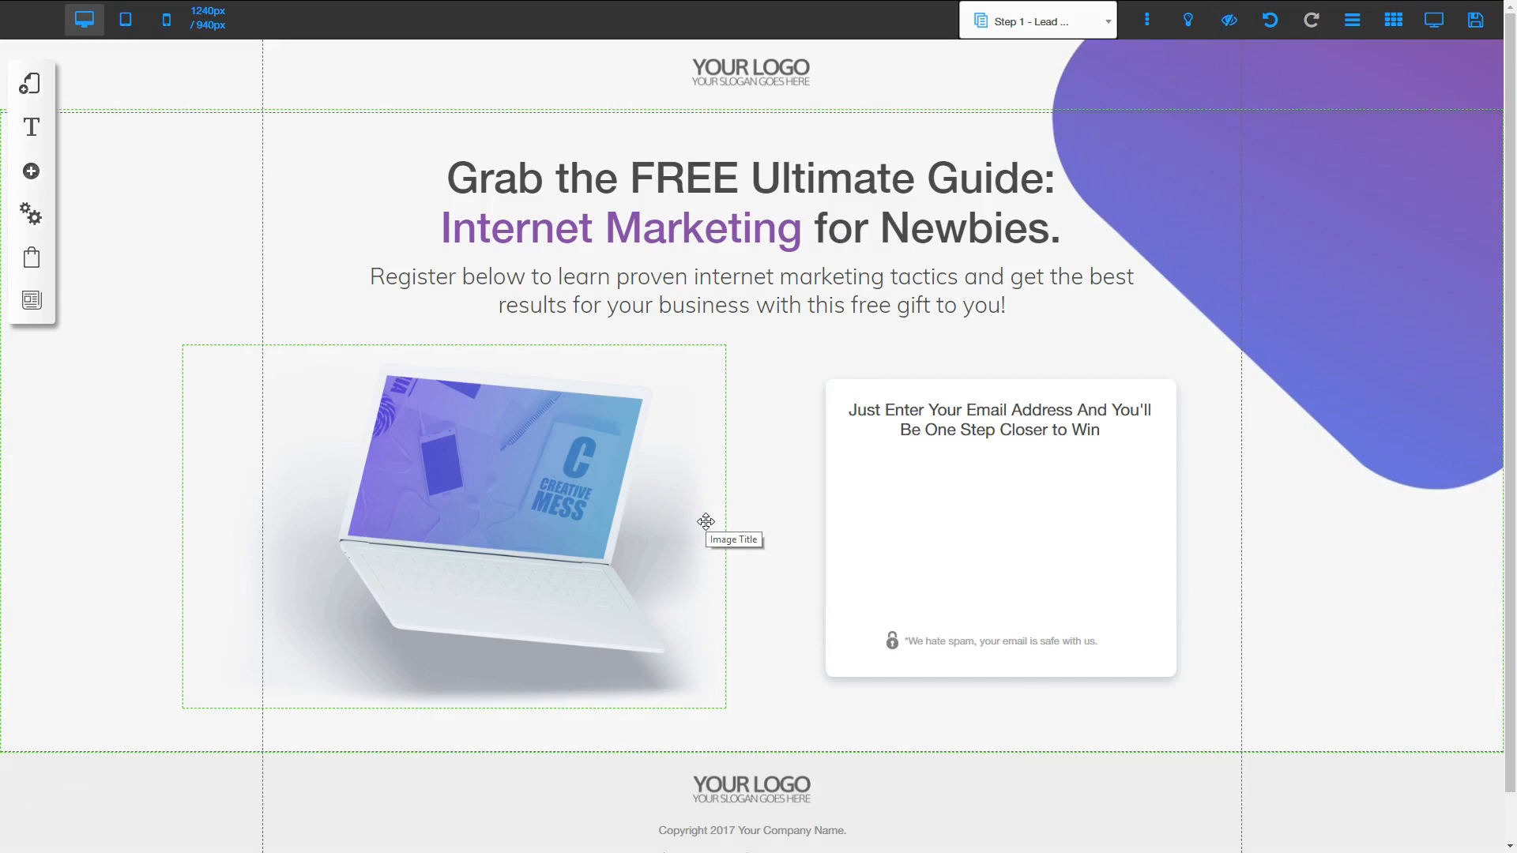
Add the opt-in box with Email and First name fields and a dark Enviar button to the page.
{"action": "left_click", "coordinate": [31, 170]}
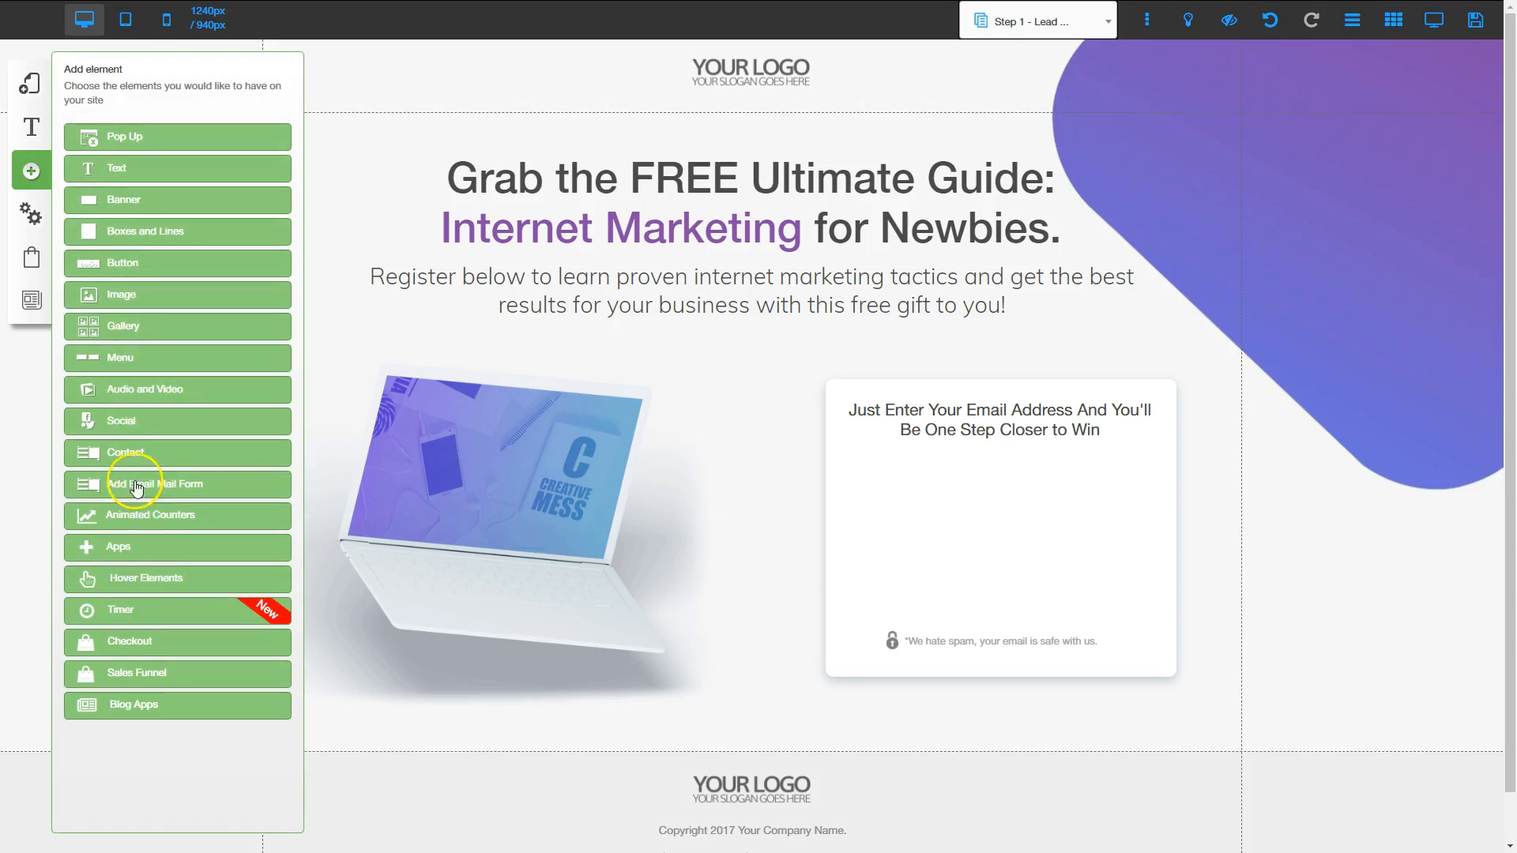
{"action": "left_click", "coordinate": [129, 446]}
{"action": "scroll", "coordinate": [177, 644], "scroll_direction": "down", "scroll_amount": 5}
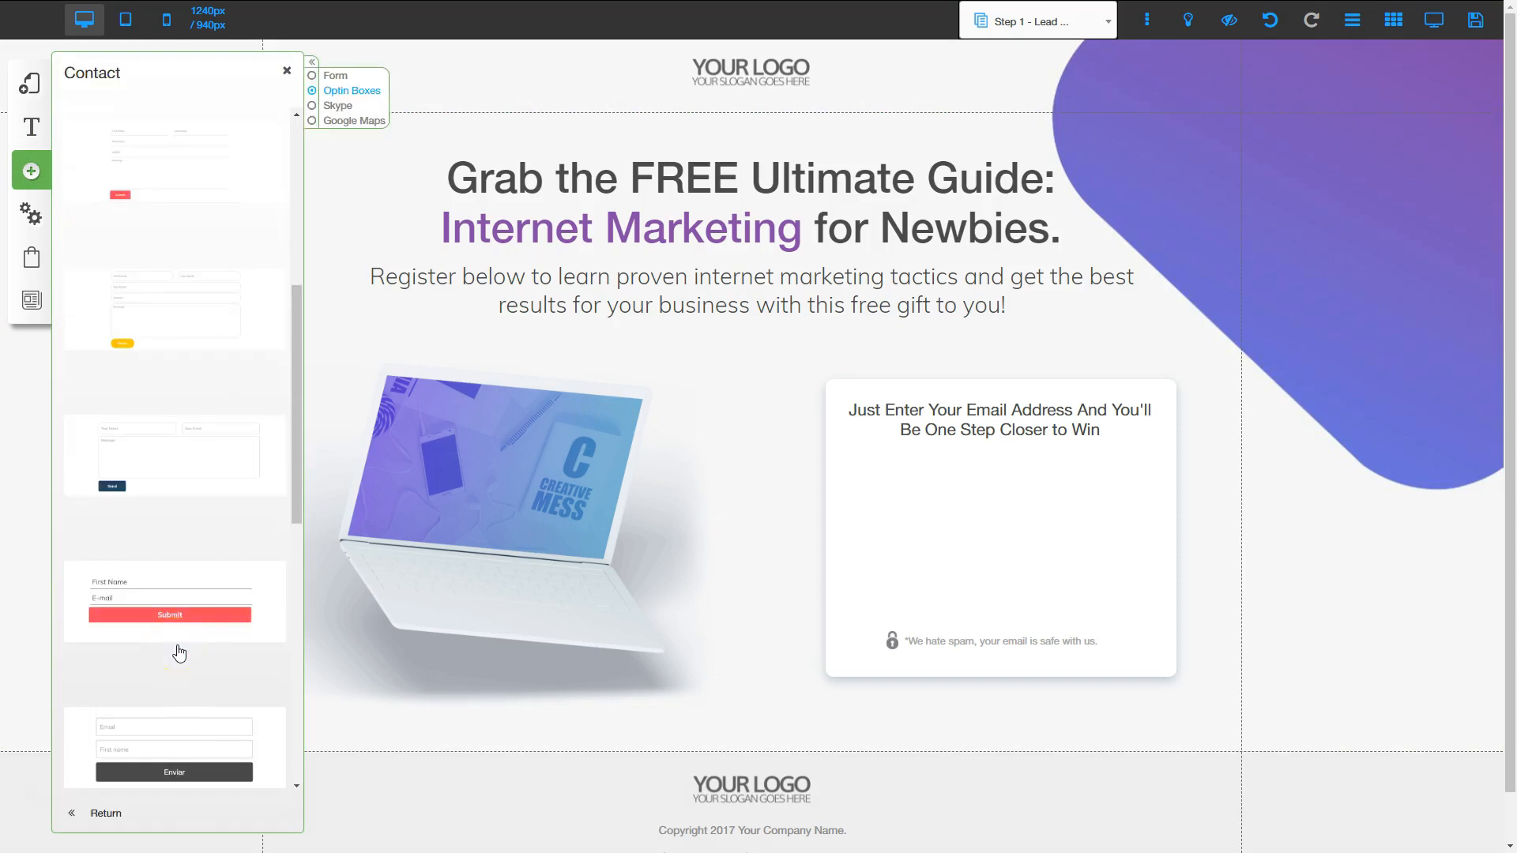
{"action": "scroll", "coordinate": [179, 652], "scroll_direction": "down", "scroll_amount": 3}
{"action": "left_click", "coordinate": [169, 523]}
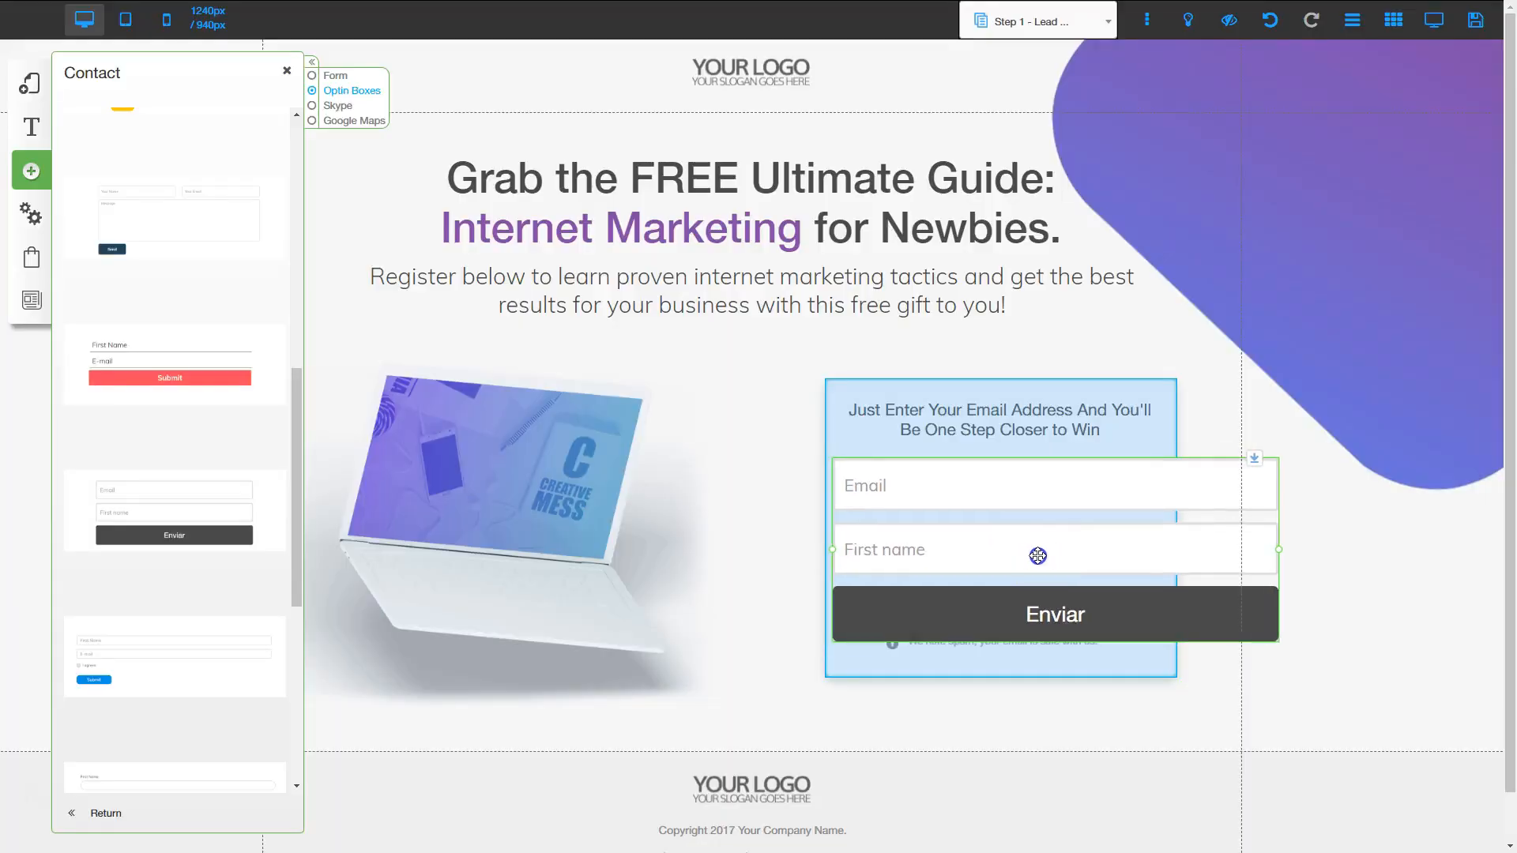
Narrow the new opt-in form and position it inside the white registration card, below the heading.
{"action": "left_click_drag", "start_coordinate": [1037, 556], "coordinate": [1044, 548]}
{"action": "left_click_drag", "start_coordinate": [1288, 543], "coordinate": [1155, 542]}
{"action": "mouse_move", "coordinate": [988, 521]}
{"action": "left_mouse_down"}
{"action": "mouse_move", "coordinate": [992, 508]}
{"action": "mouse_move", "coordinate": [1002, 532]}
{"action": "left_mouse_up"}
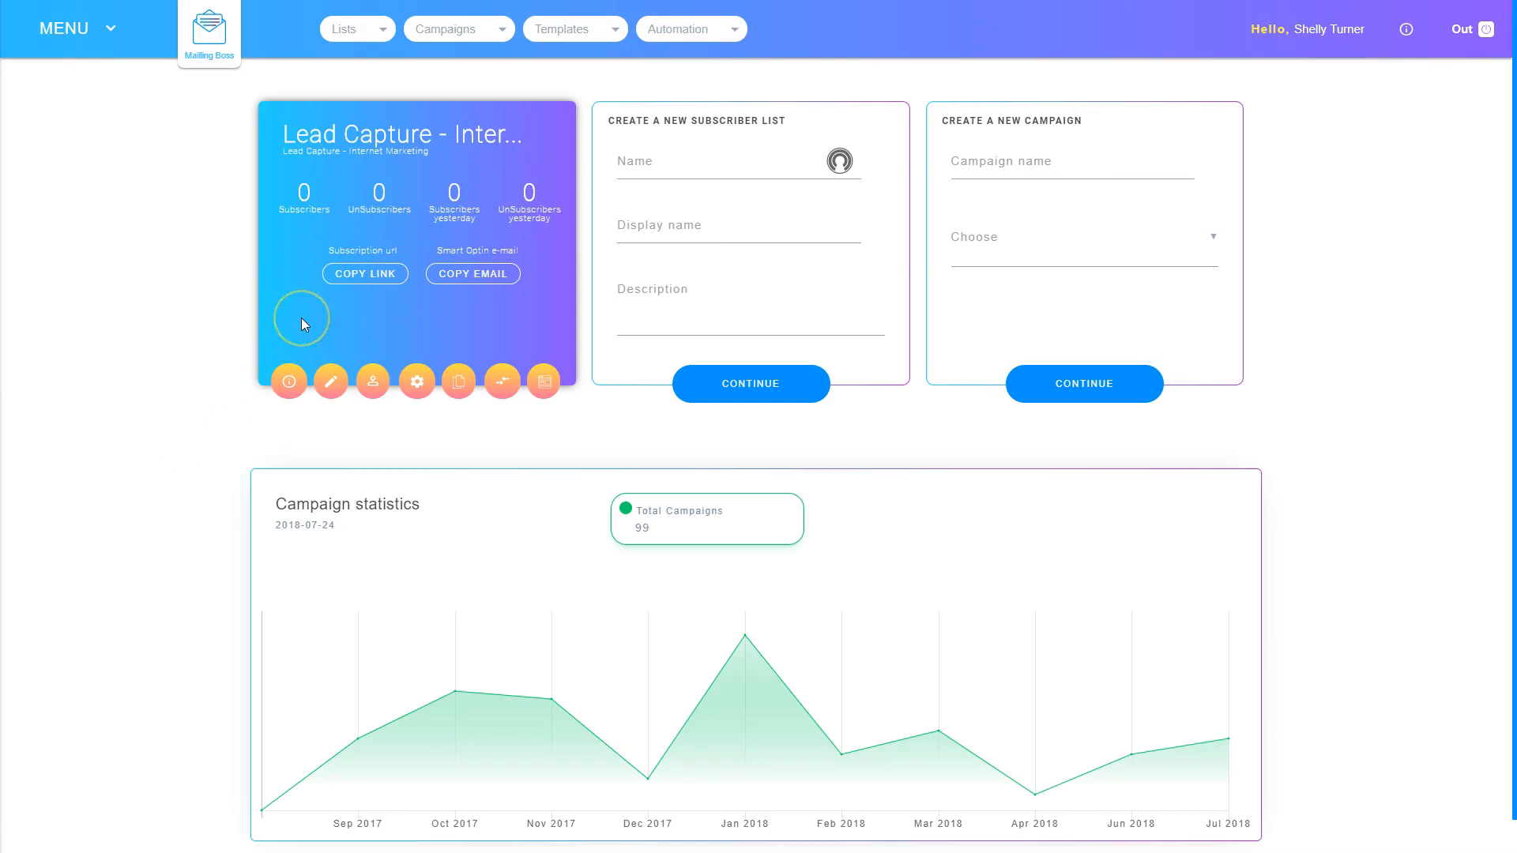
Switch to MailingBoss, open the subscriber lists and copy the subscription link of the Lead Capture - Internet Marketing list.
{"action": "left_click", "coordinate": [380, 30]}
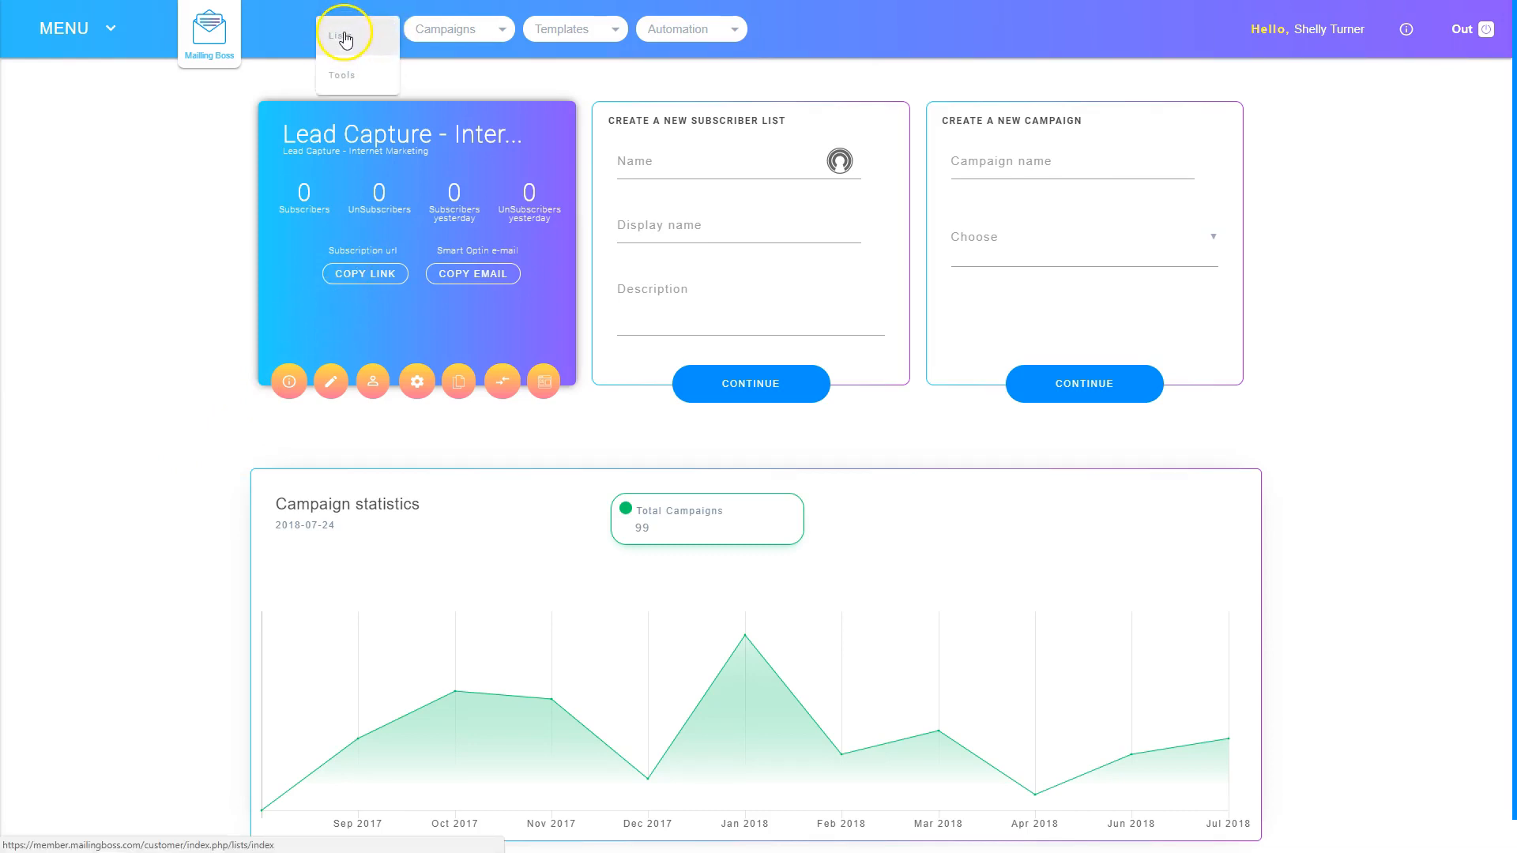
{"action": "left_click", "coordinate": [345, 38]}
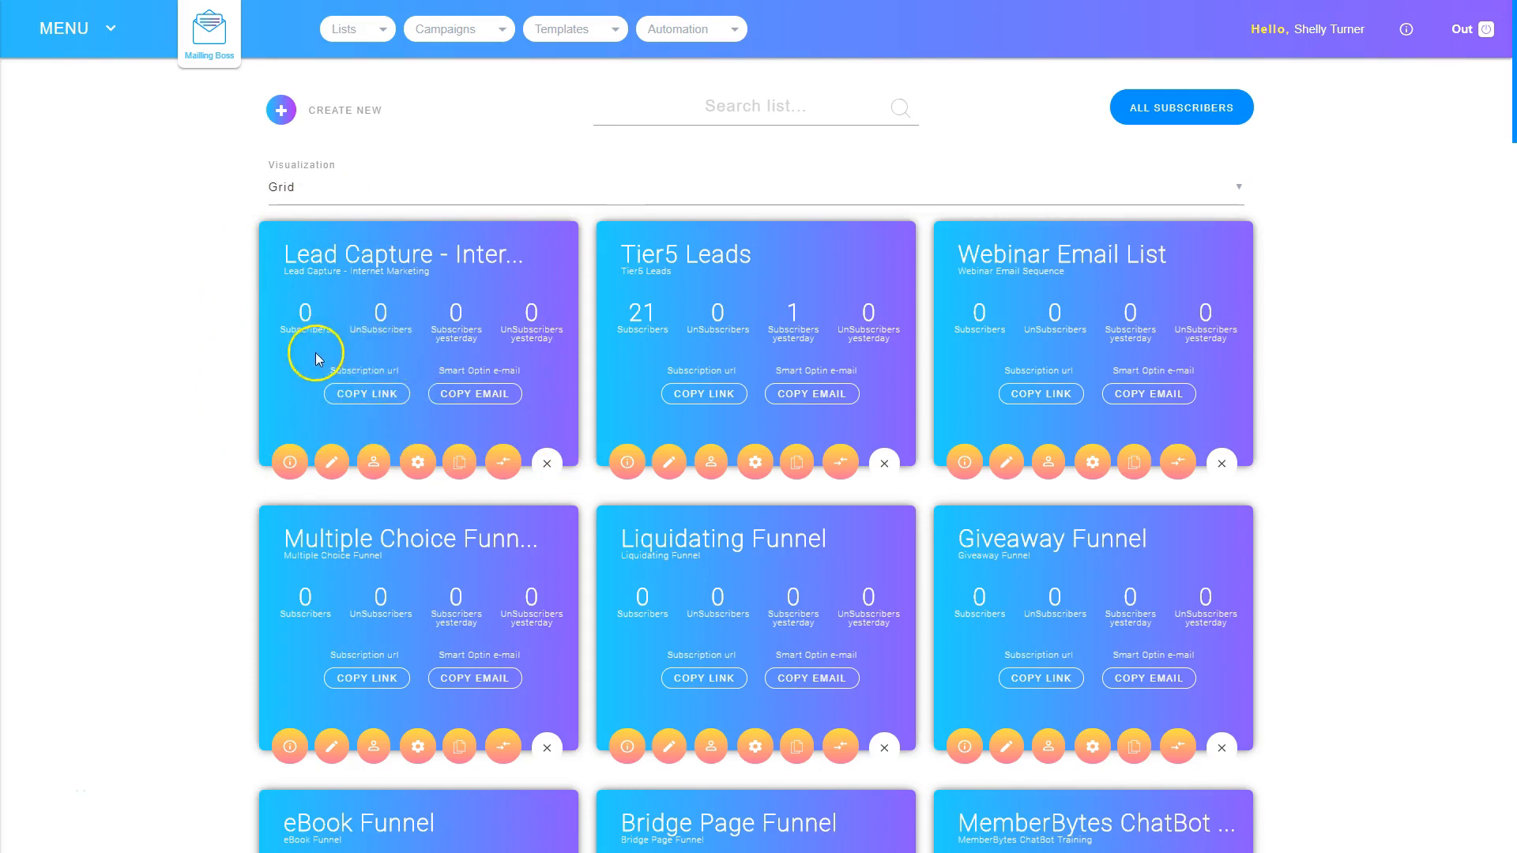
{"action": "left_click", "coordinate": [376, 400]}
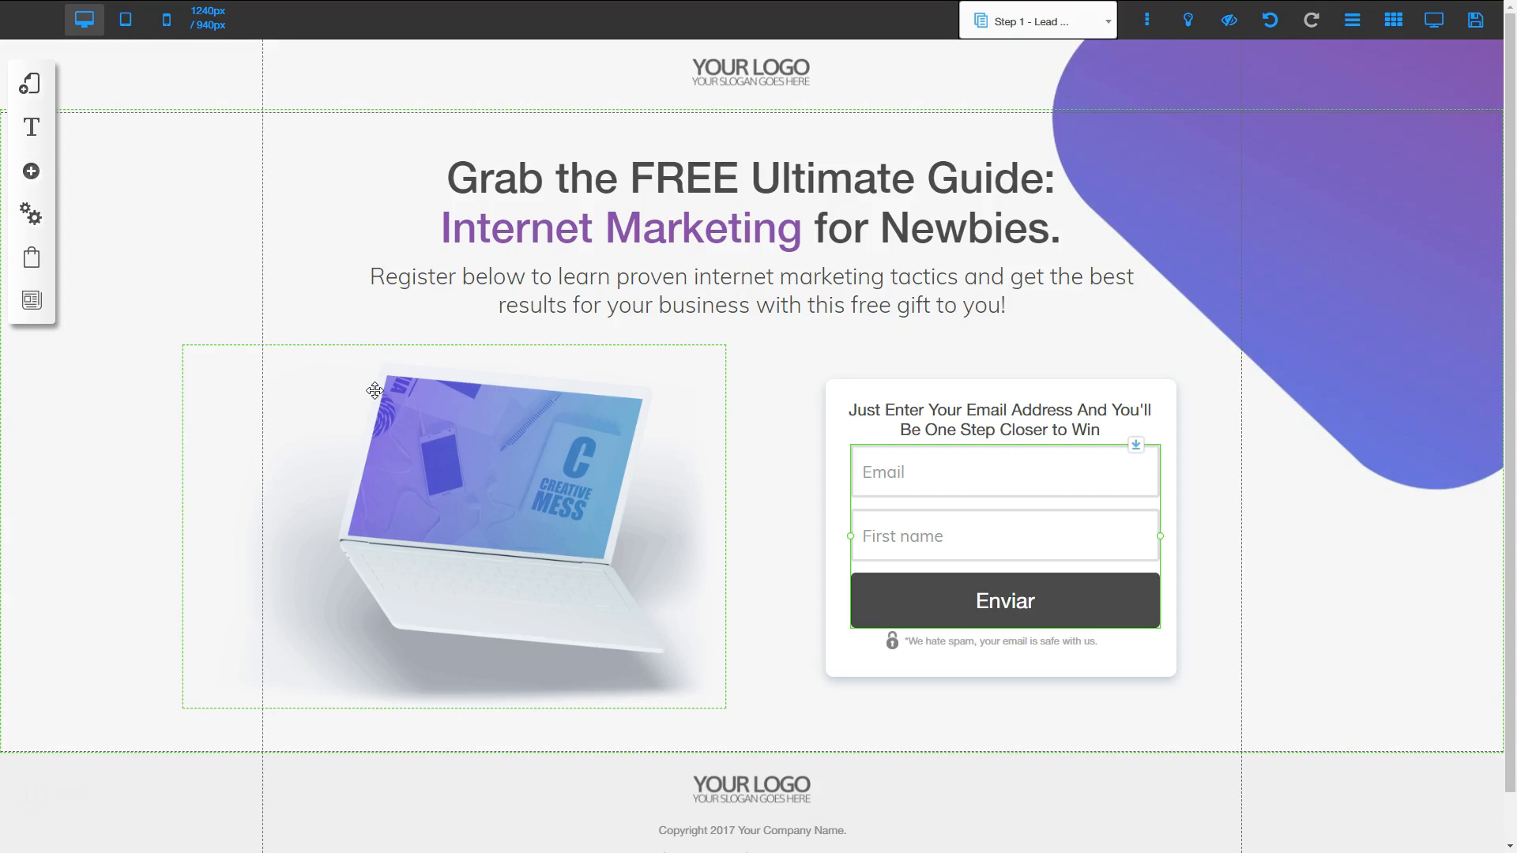
{"action": "left_click", "coordinate": [974, 515]}
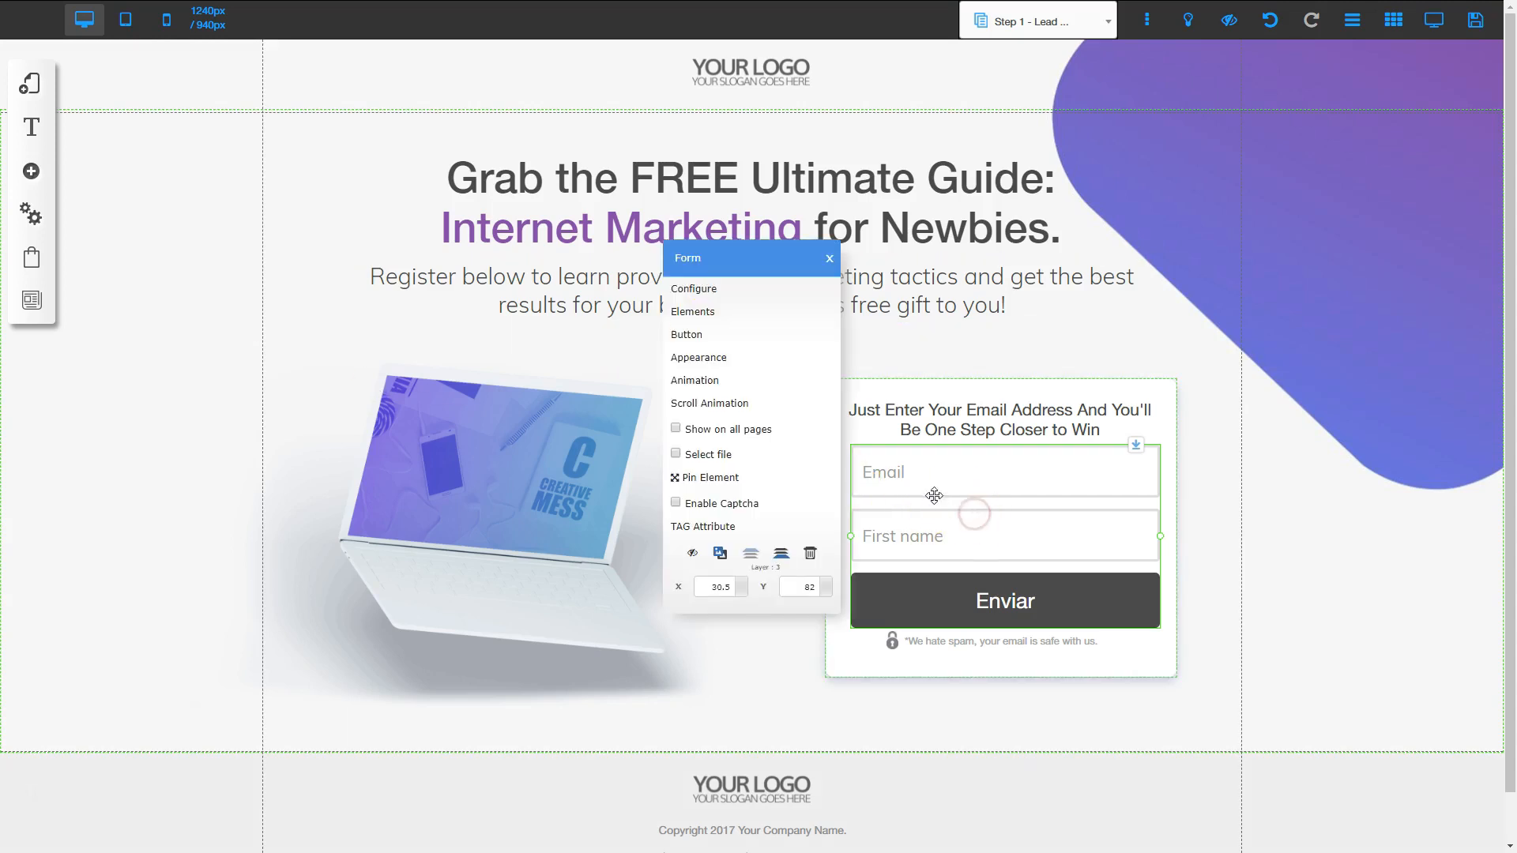
{"action": "left_click", "coordinate": [702, 287]}
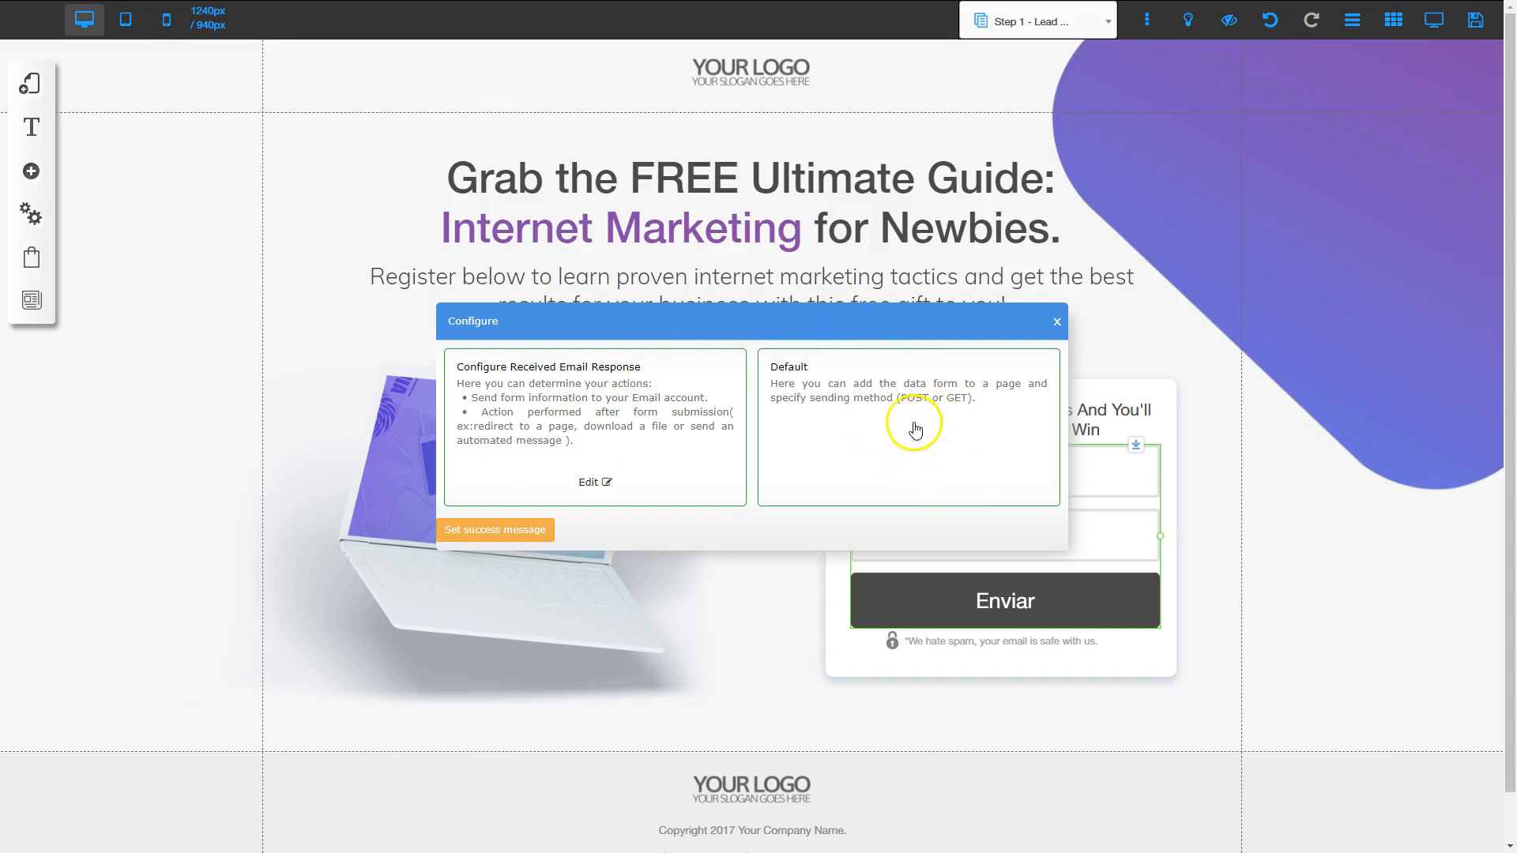
{"action": "mouse_move", "coordinate": [915, 416]}
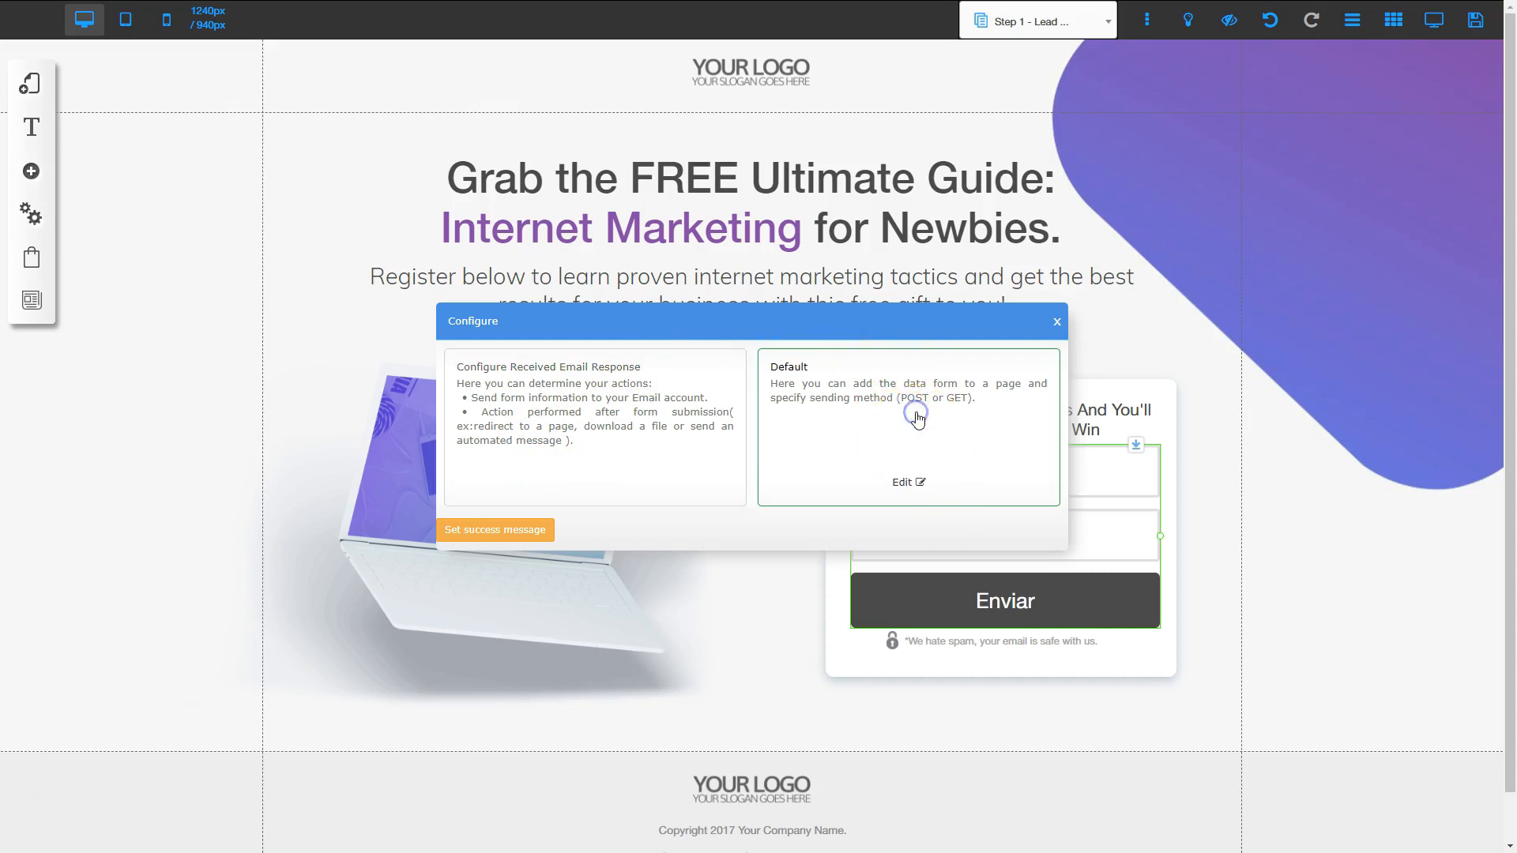
{"action": "left_click", "coordinate": [907, 489]}
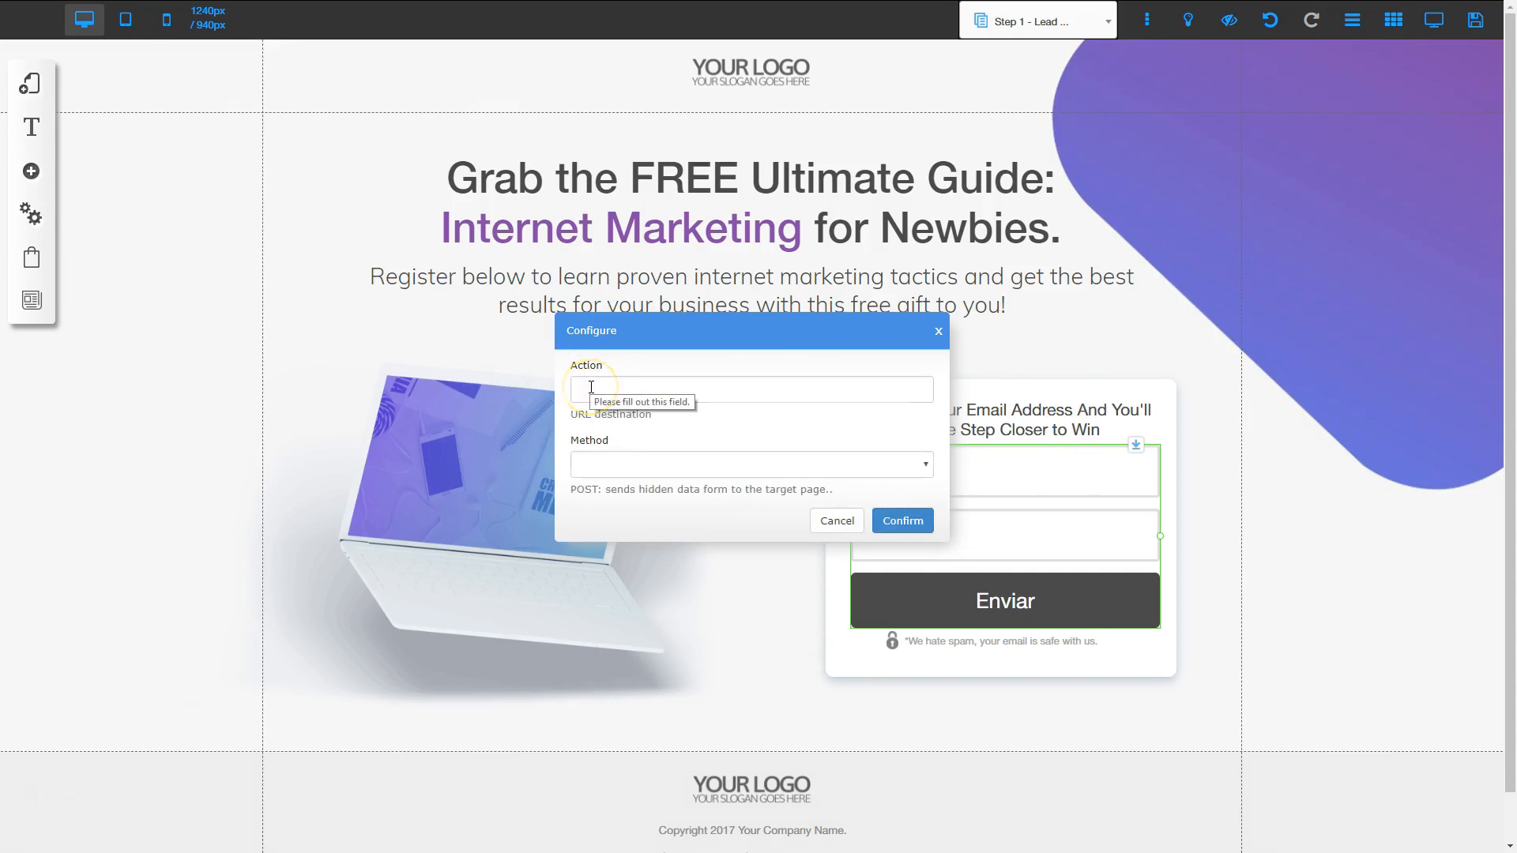
{"action": "left_click", "coordinate": [590, 387]}
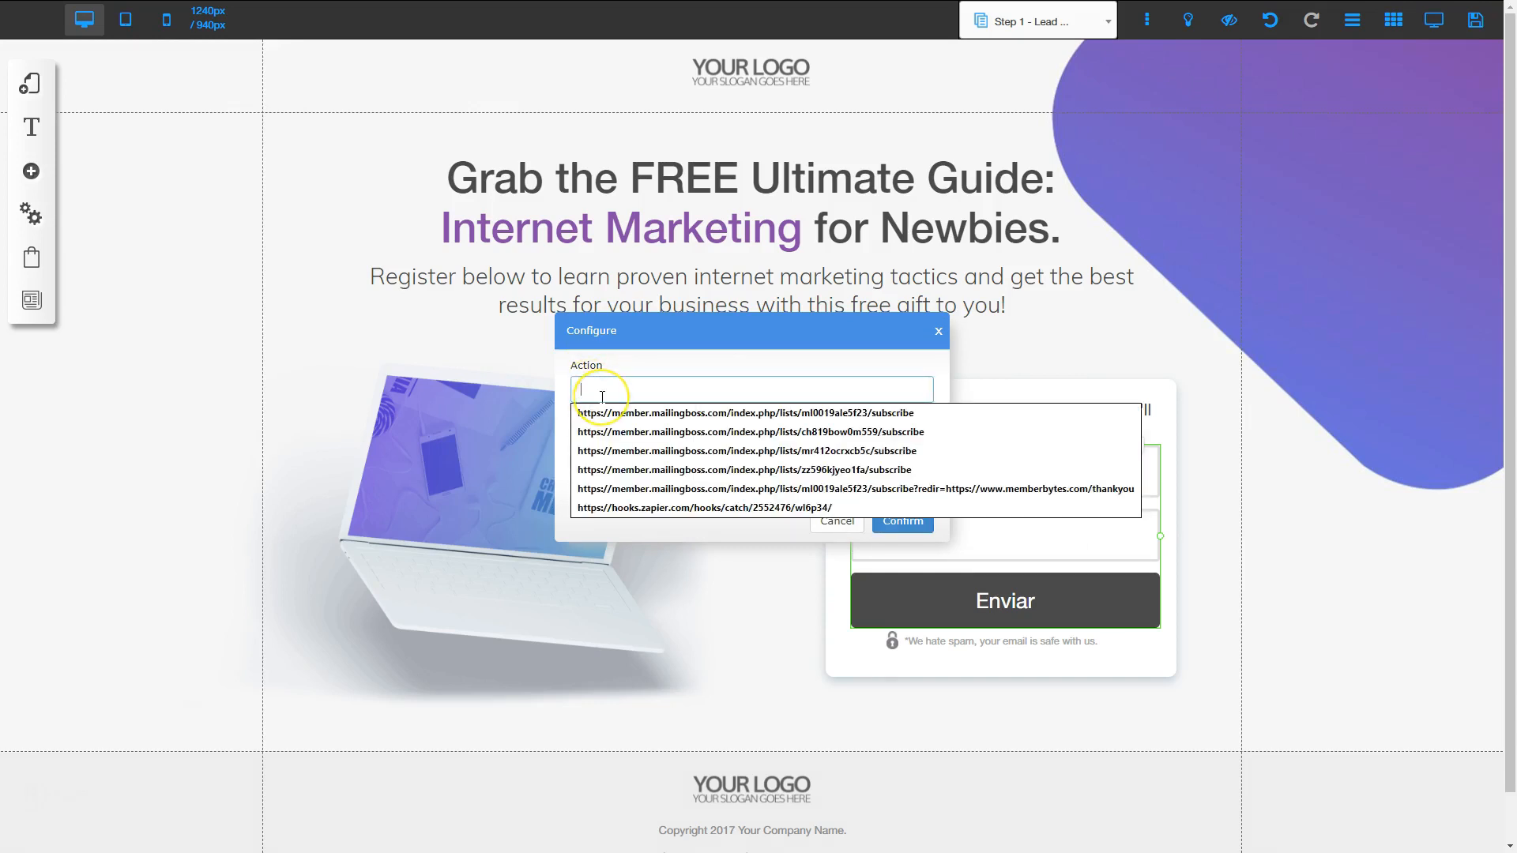
{"action": "type", "text": "https://member.mailingboss.com/index.php/lists/km05294v2r669/subscribe"}
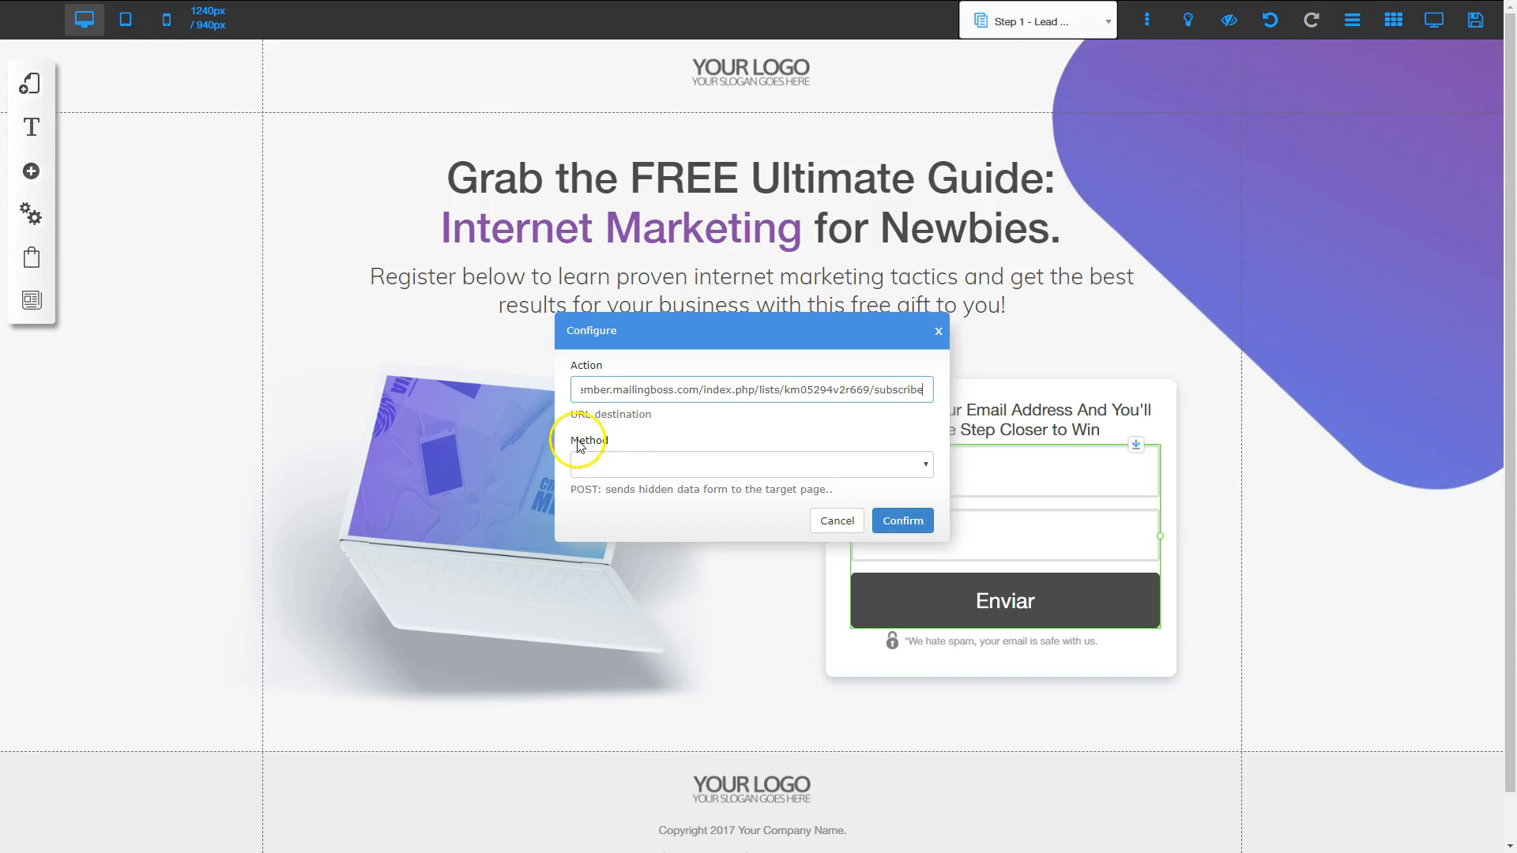
{"action": "left_click", "coordinate": [632, 464]}
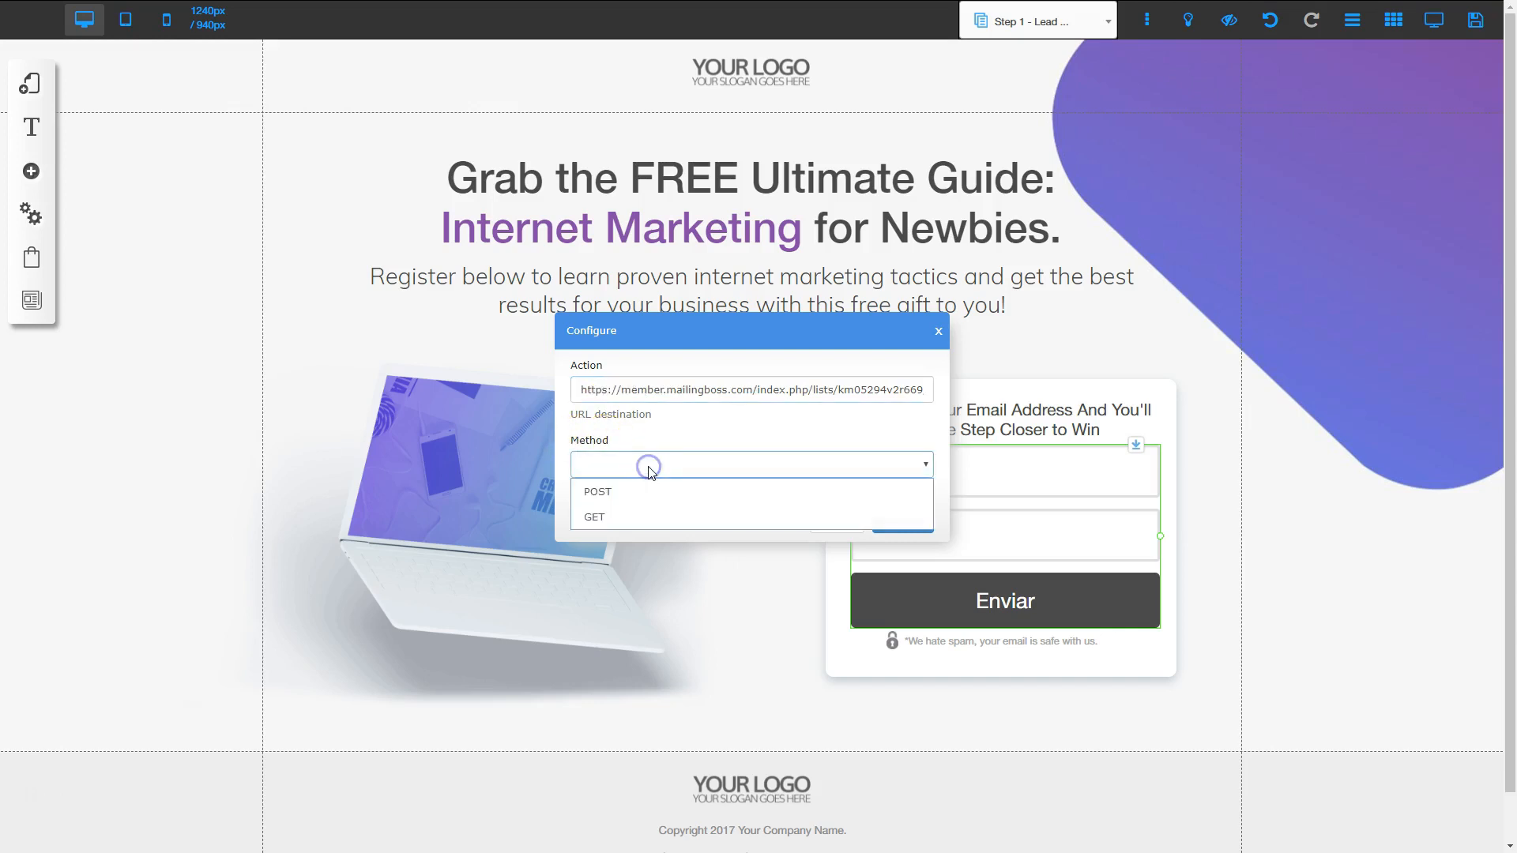
{"action": "left_click", "coordinate": [637, 491]}
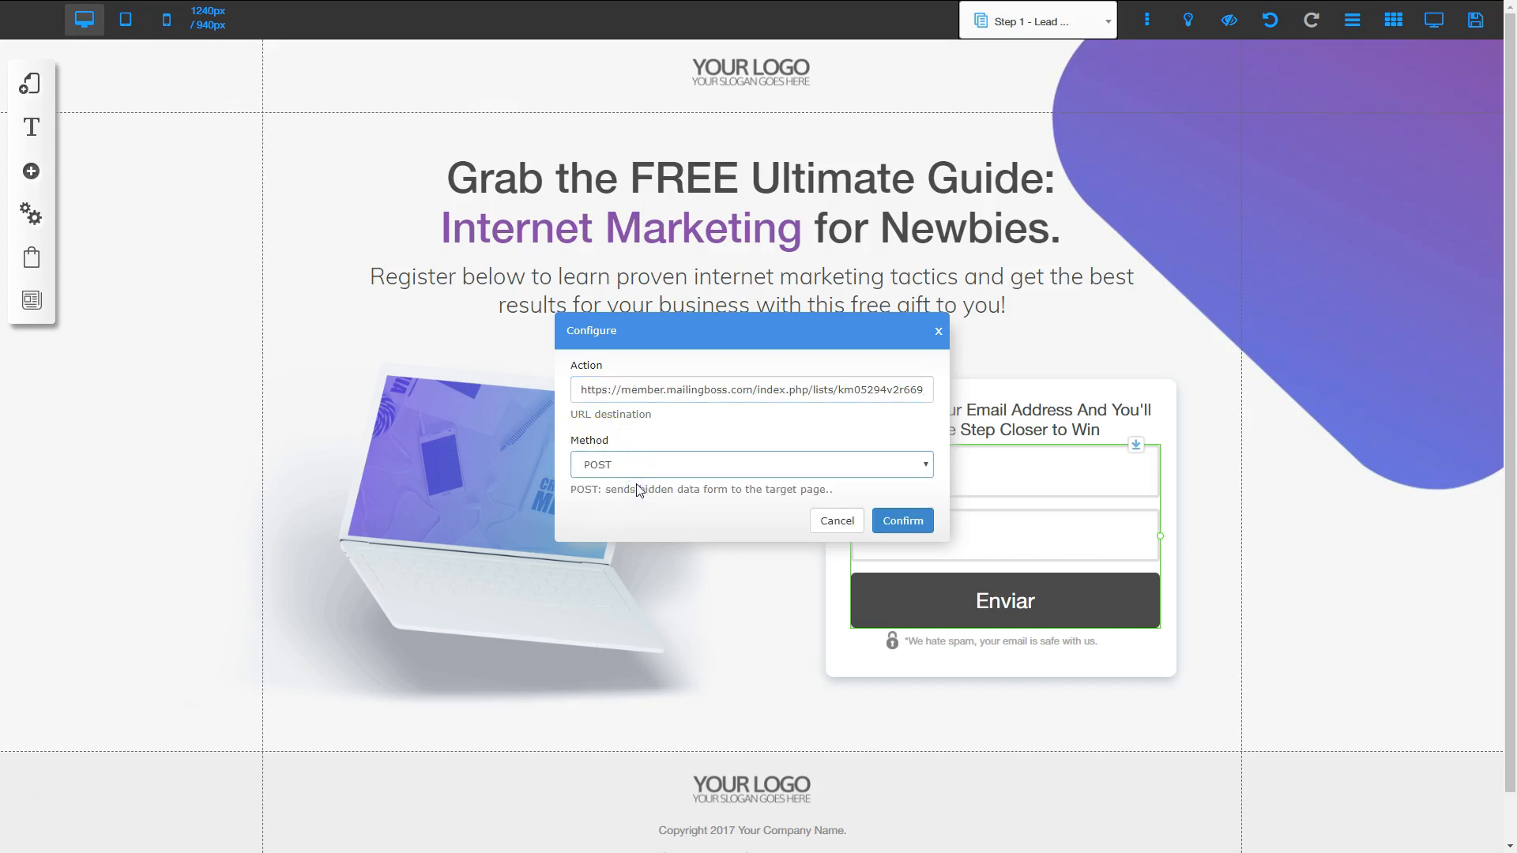
{"action": "left_click", "coordinate": [900, 520]}
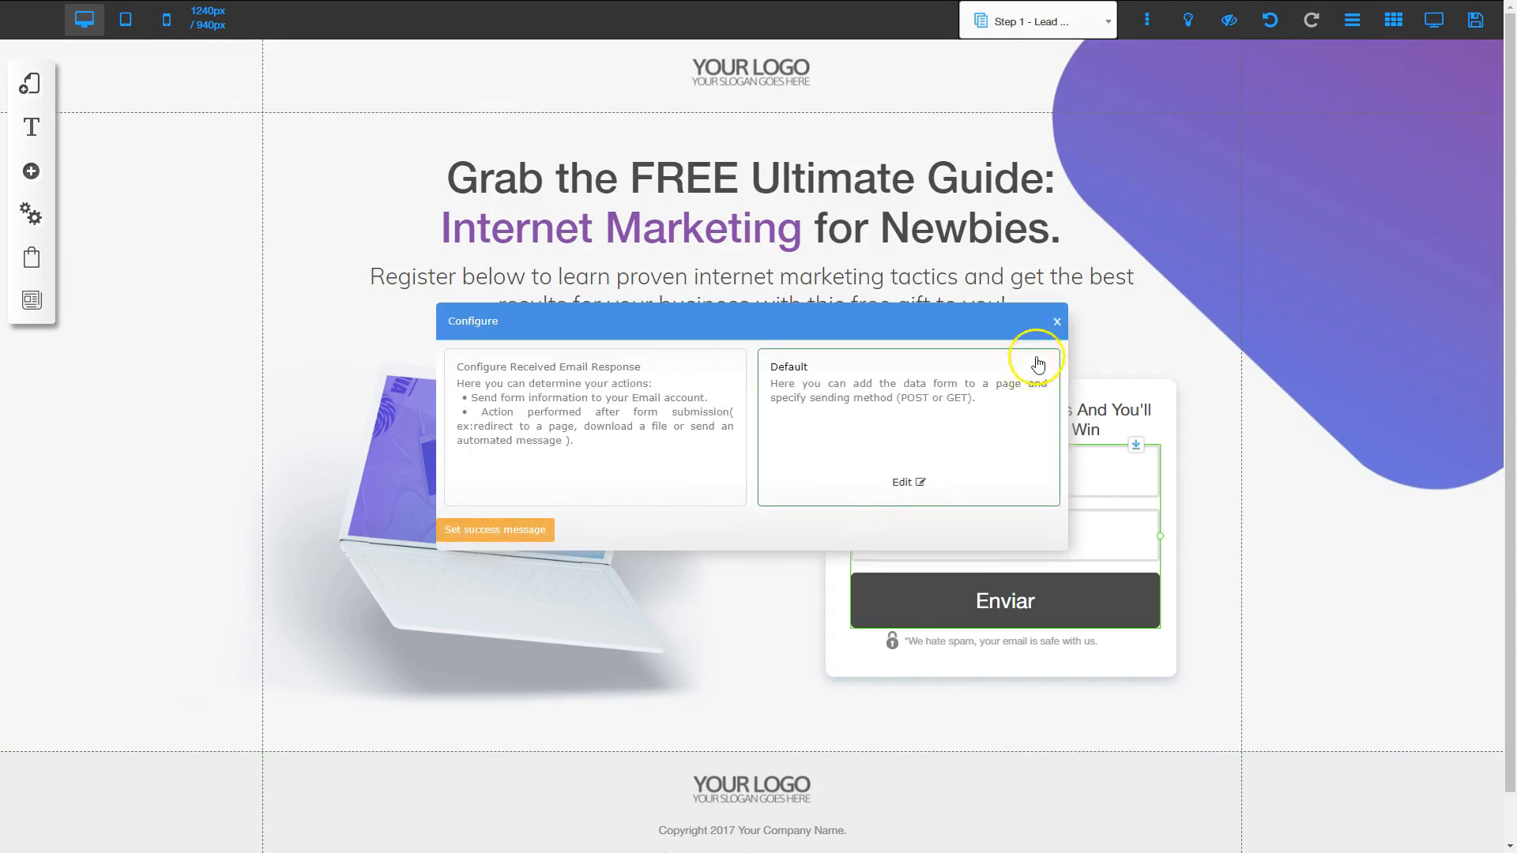
{"action": "left_click", "coordinate": [1057, 321]}
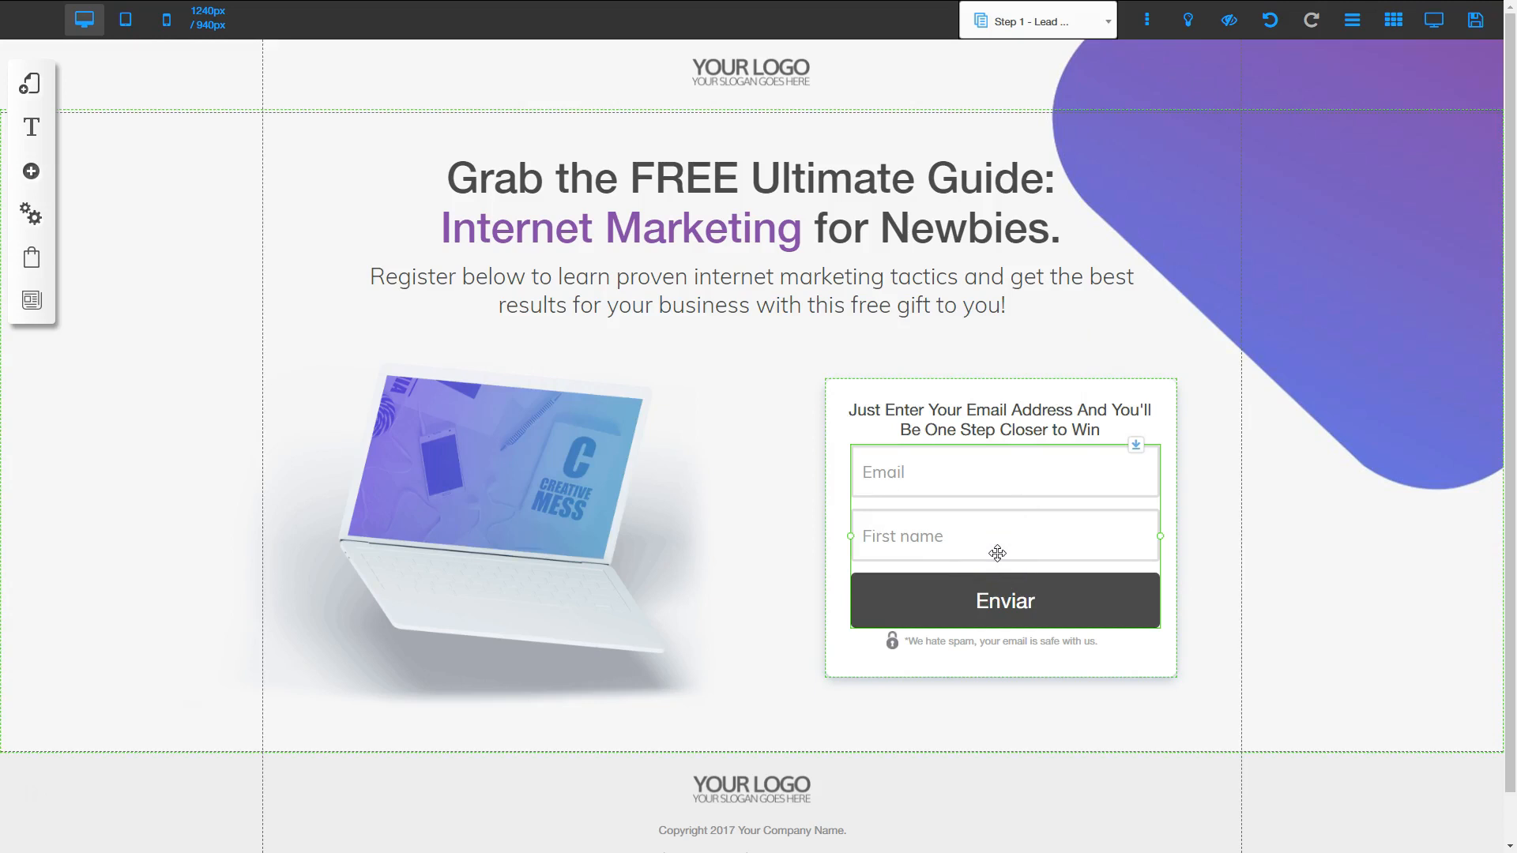
Reorder the opt-in form's elements so that First name comes above Email.
{"action": "left_click", "coordinate": [931, 504]}
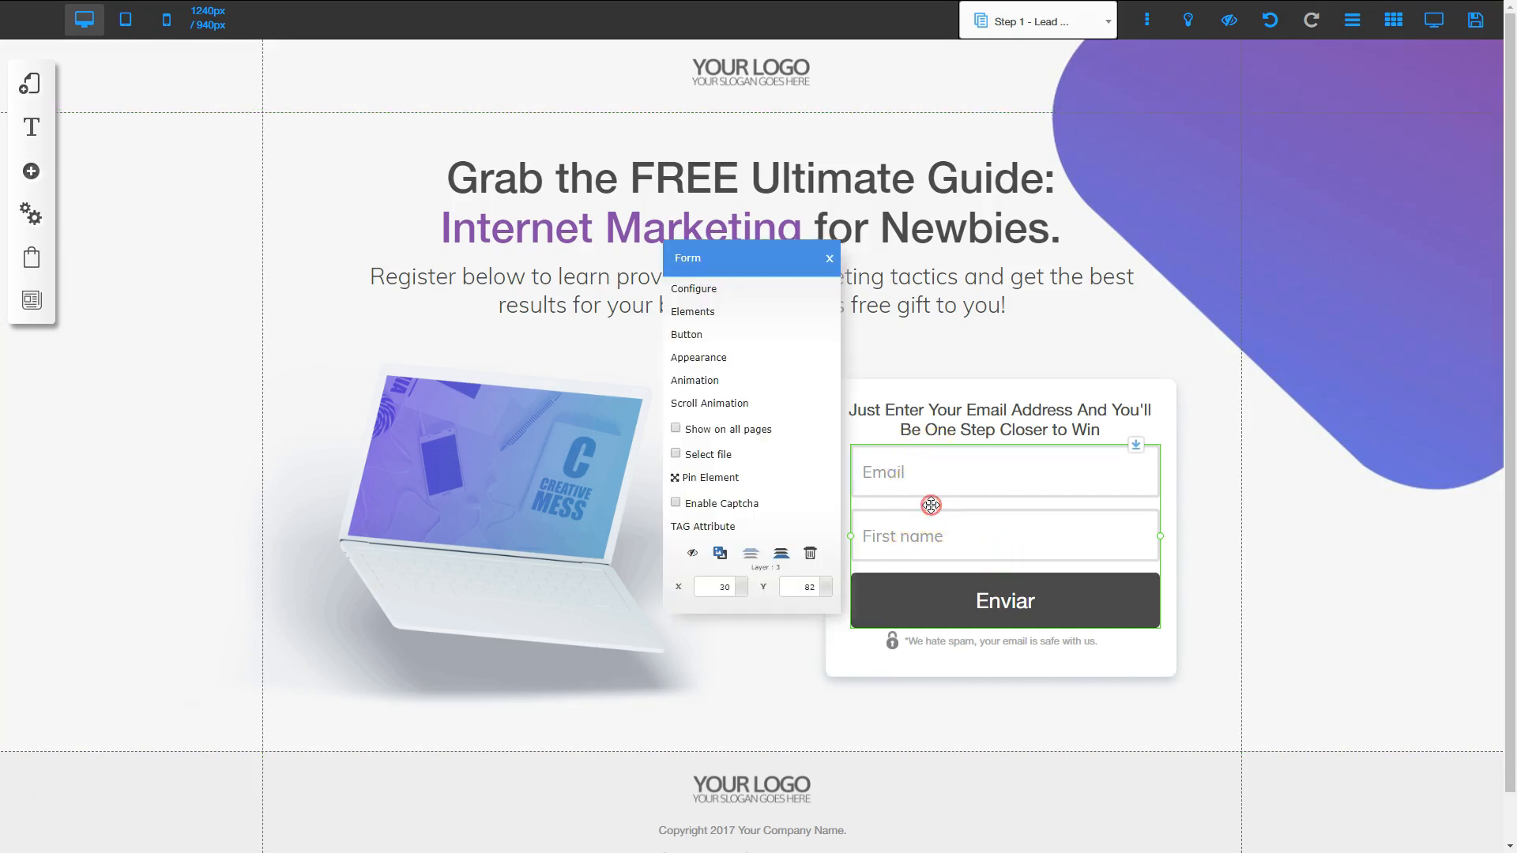
{"action": "left_click", "coordinate": [710, 313]}
{"action": "left_click_drag", "start_coordinate": [417, 443], "coordinate": [427, 387]}
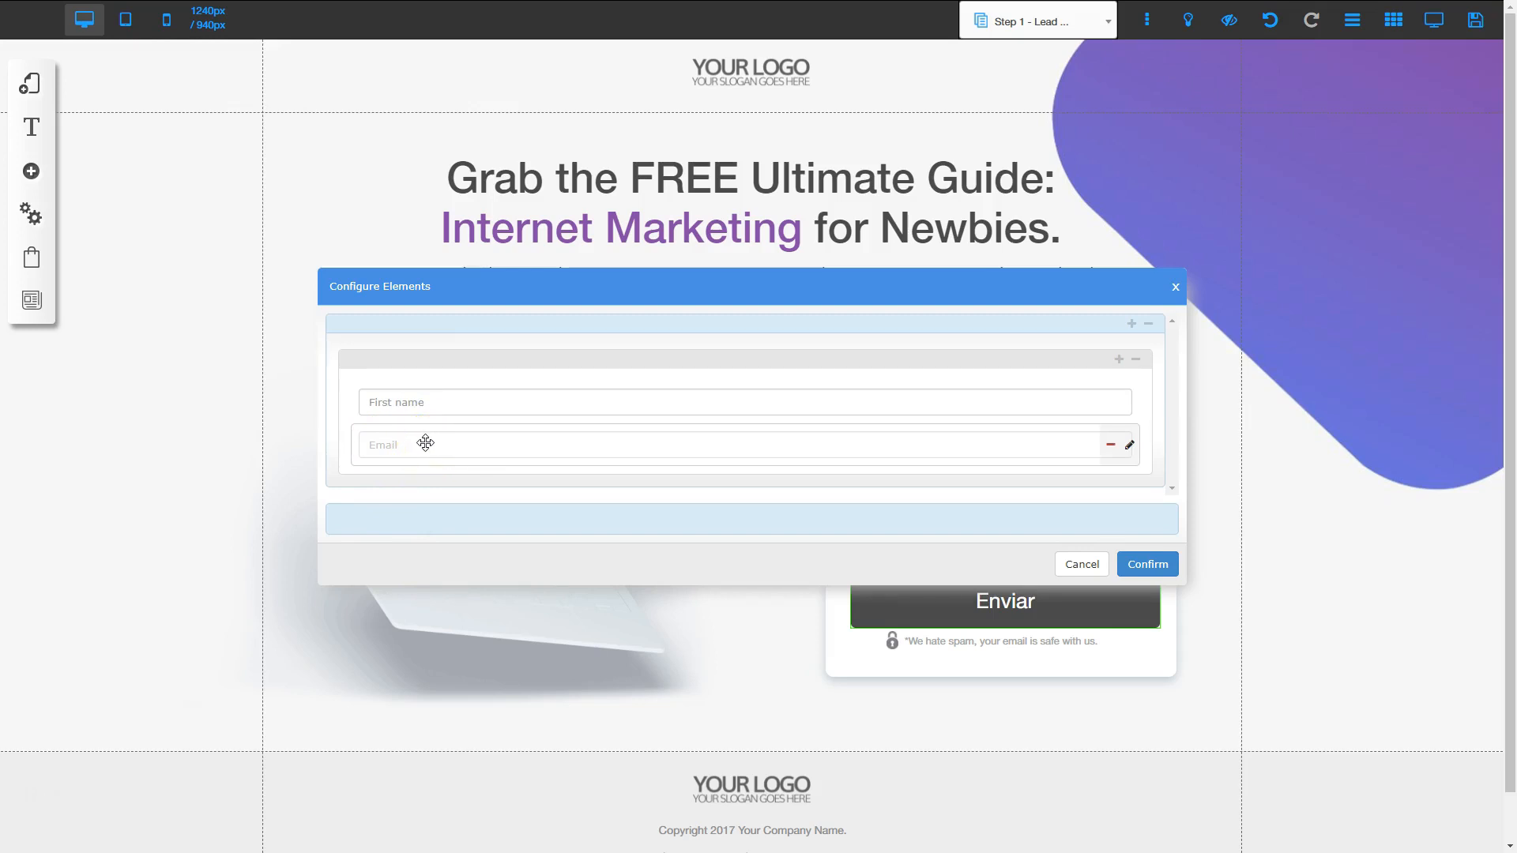
{"action": "mouse_move", "coordinate": [425, 443]}
{"action": "left_mouse_down"}
{"action": "mouse_move", "coordinate": [389, 400]}
{"action": "mouse_move", "coordinate": [542, 399]}
{"action": "mouse_move", "coordinate": [380, 440]}
{"action": "mouse_move", "coordinate": [603, 449]}
{"action": "mouse_move", "coordinate": [396, 414]}
{"action": "mouse_move", "coordinate": [616, 406]}
{"action": "mouse_move", "coordinate": [418, 432]}
{"action": "left_mouse_up"}
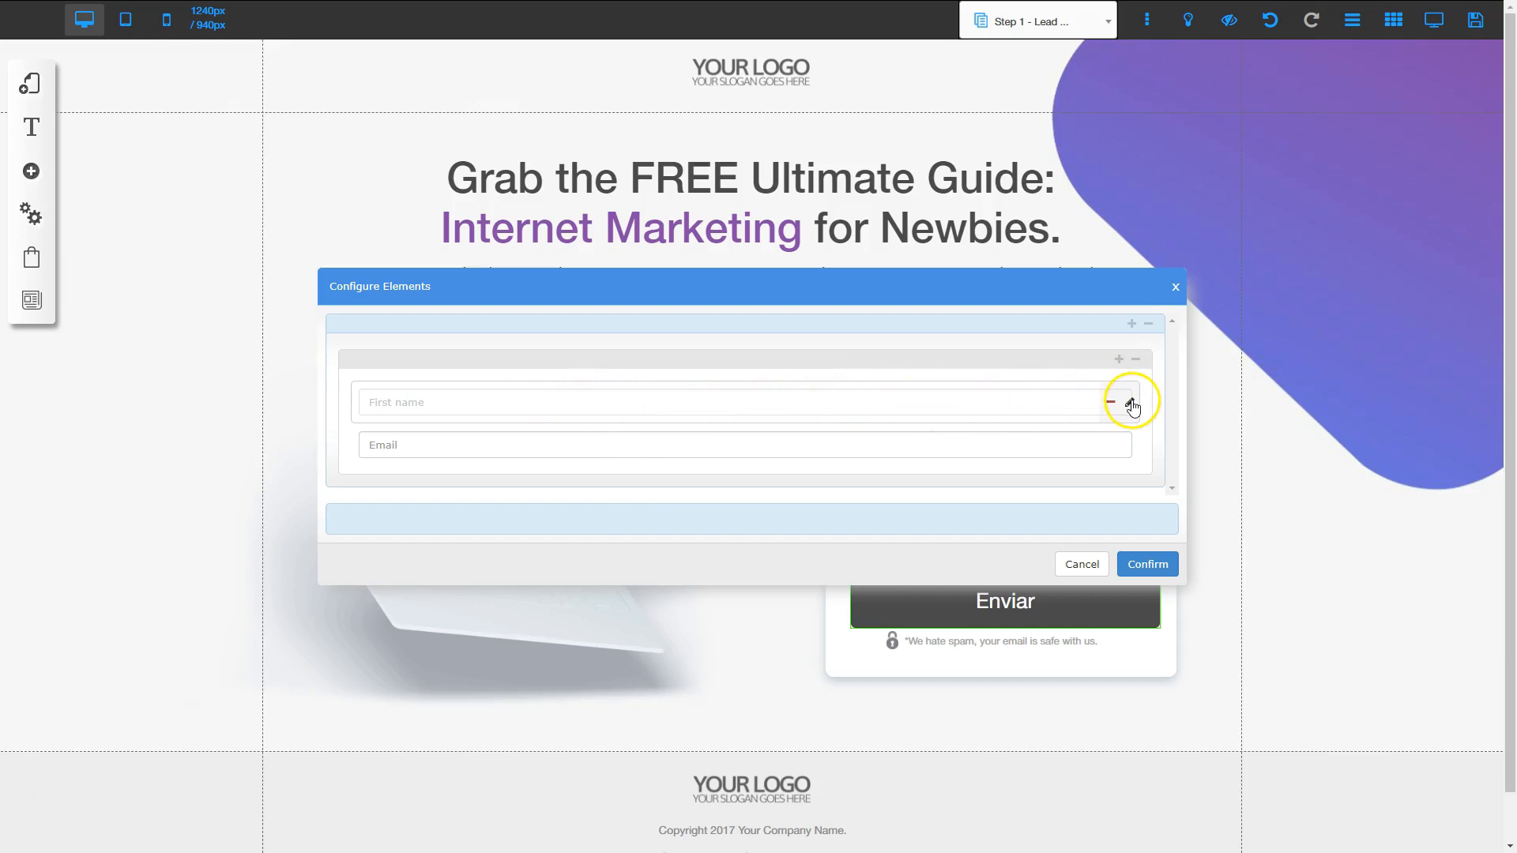
Check the TAG settings of the form's First name and Email fields.
{"action": "left_click", "coordinate": [1132, 406]}
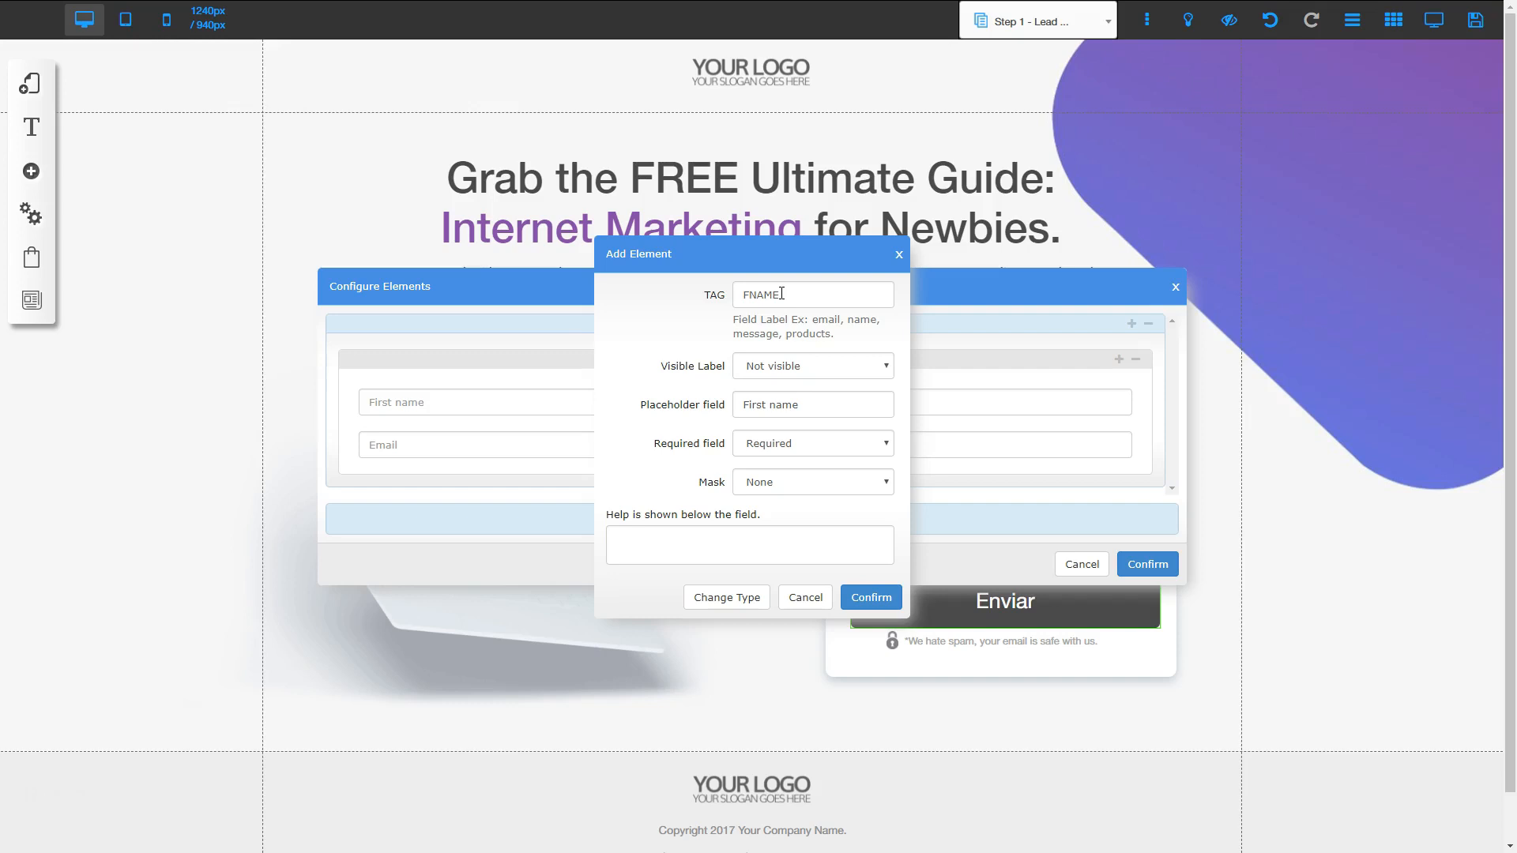
{"action": "left_click", "coordinate": [755, 292]}
{"action": "left_click", "coordinate": [872, 597]}
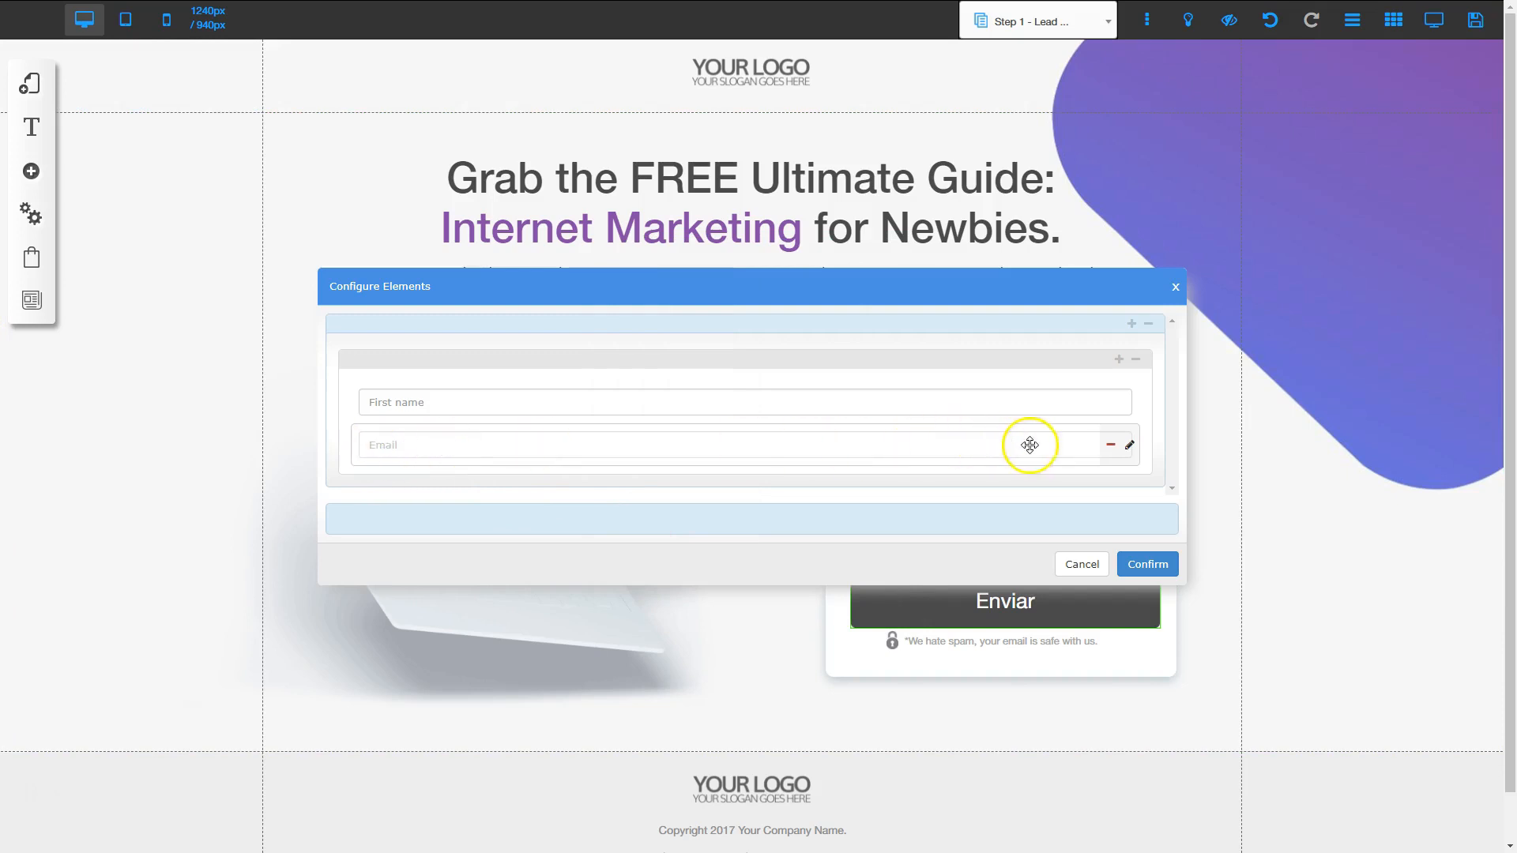
{"action": "left_click", "coordinate": [1130, 445]}
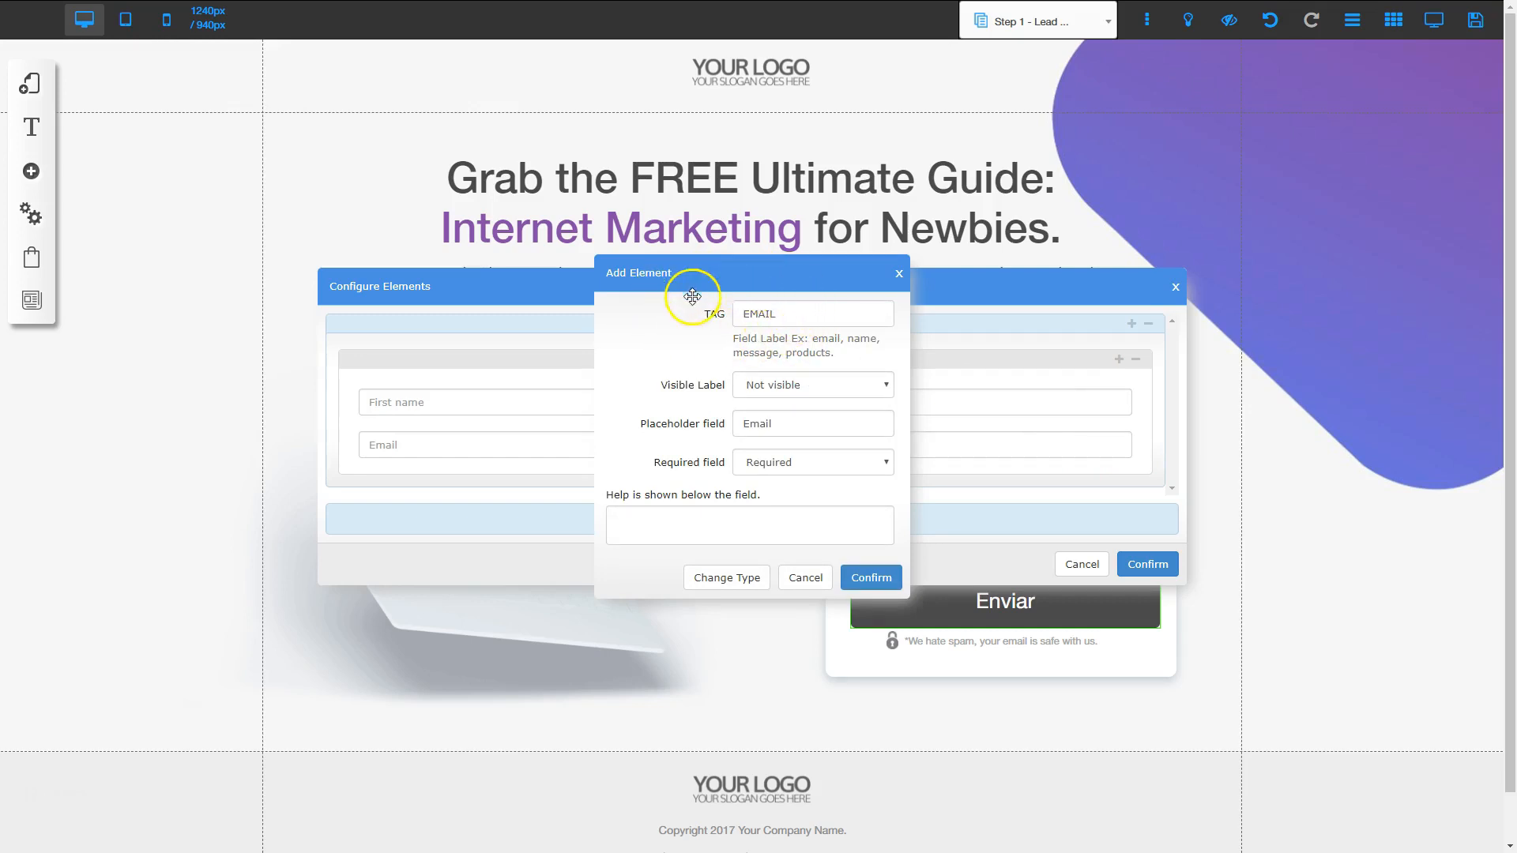
{"action": "left_click", "coordinate": [881, 579]}
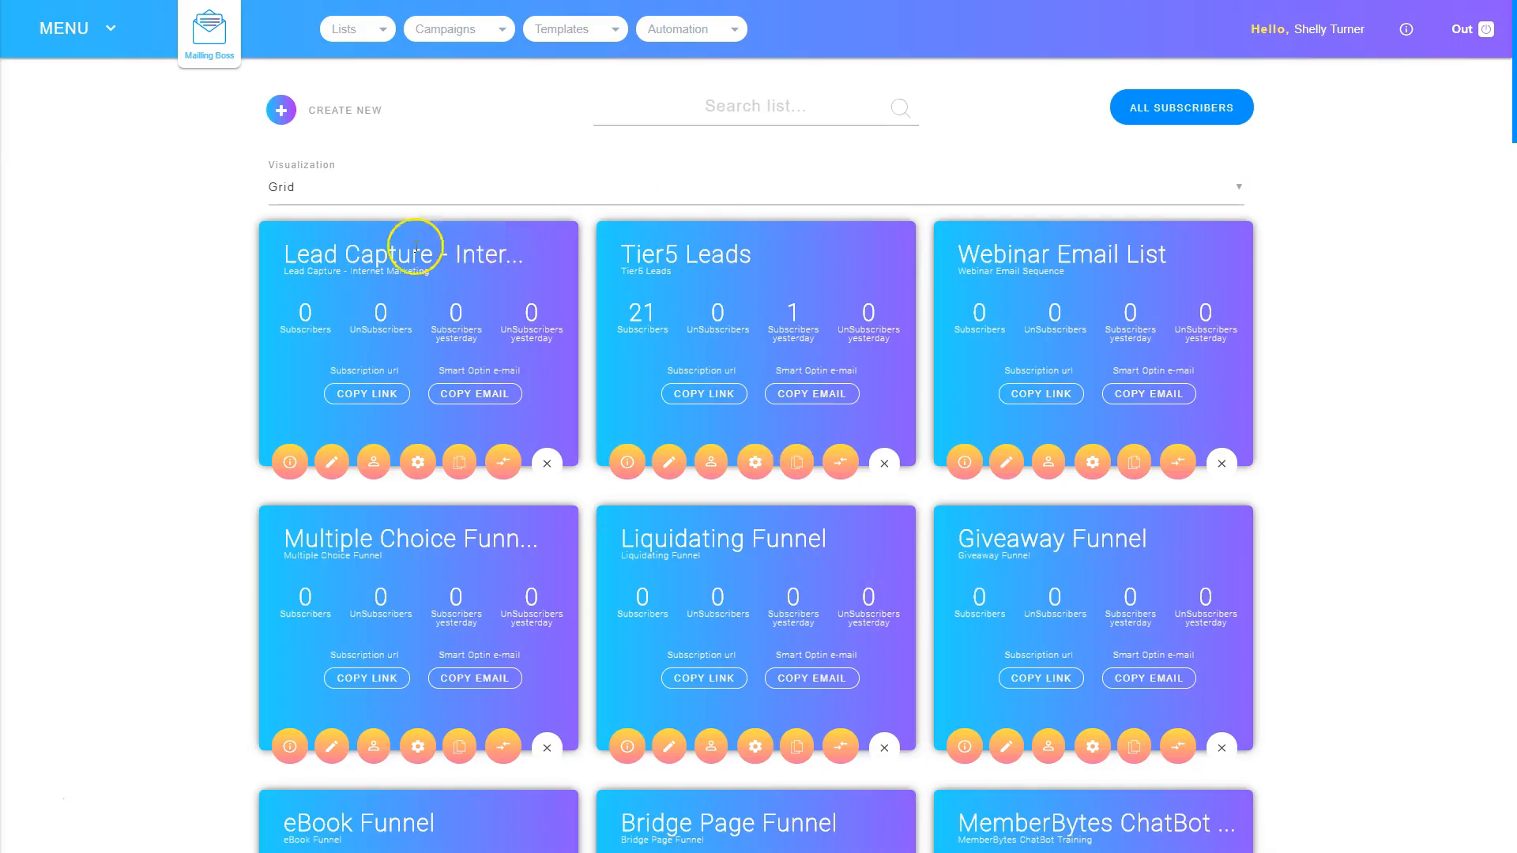
In MailingBoss, set the Lead Capture list's Name field tag to FNAME and save the changes.
{"action": "left_click", "coordinate": [288, 465]}
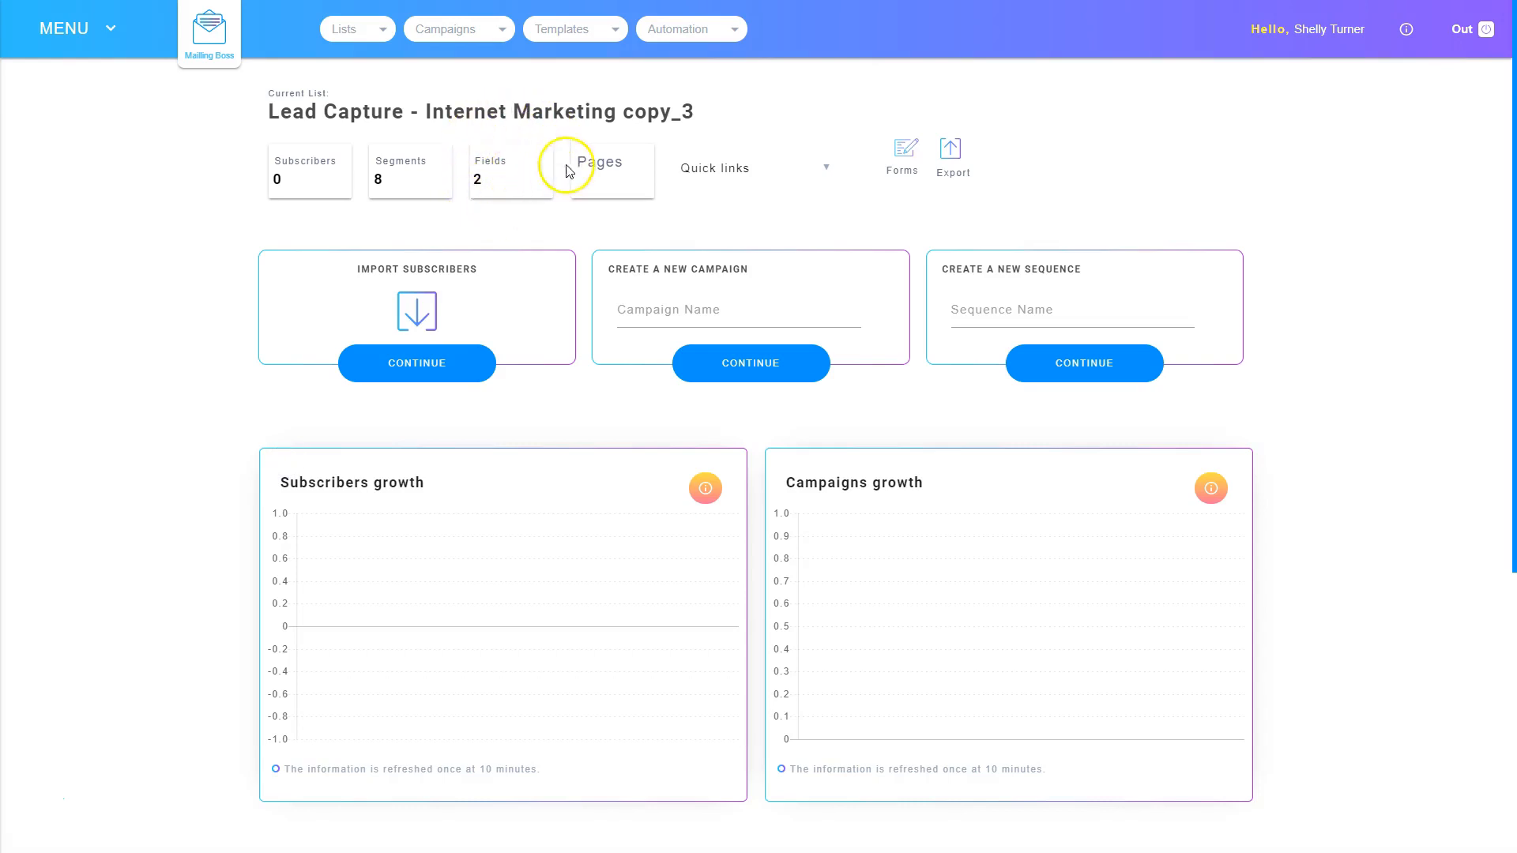
{"action": "left_click", "coordinate": [496, 164]}
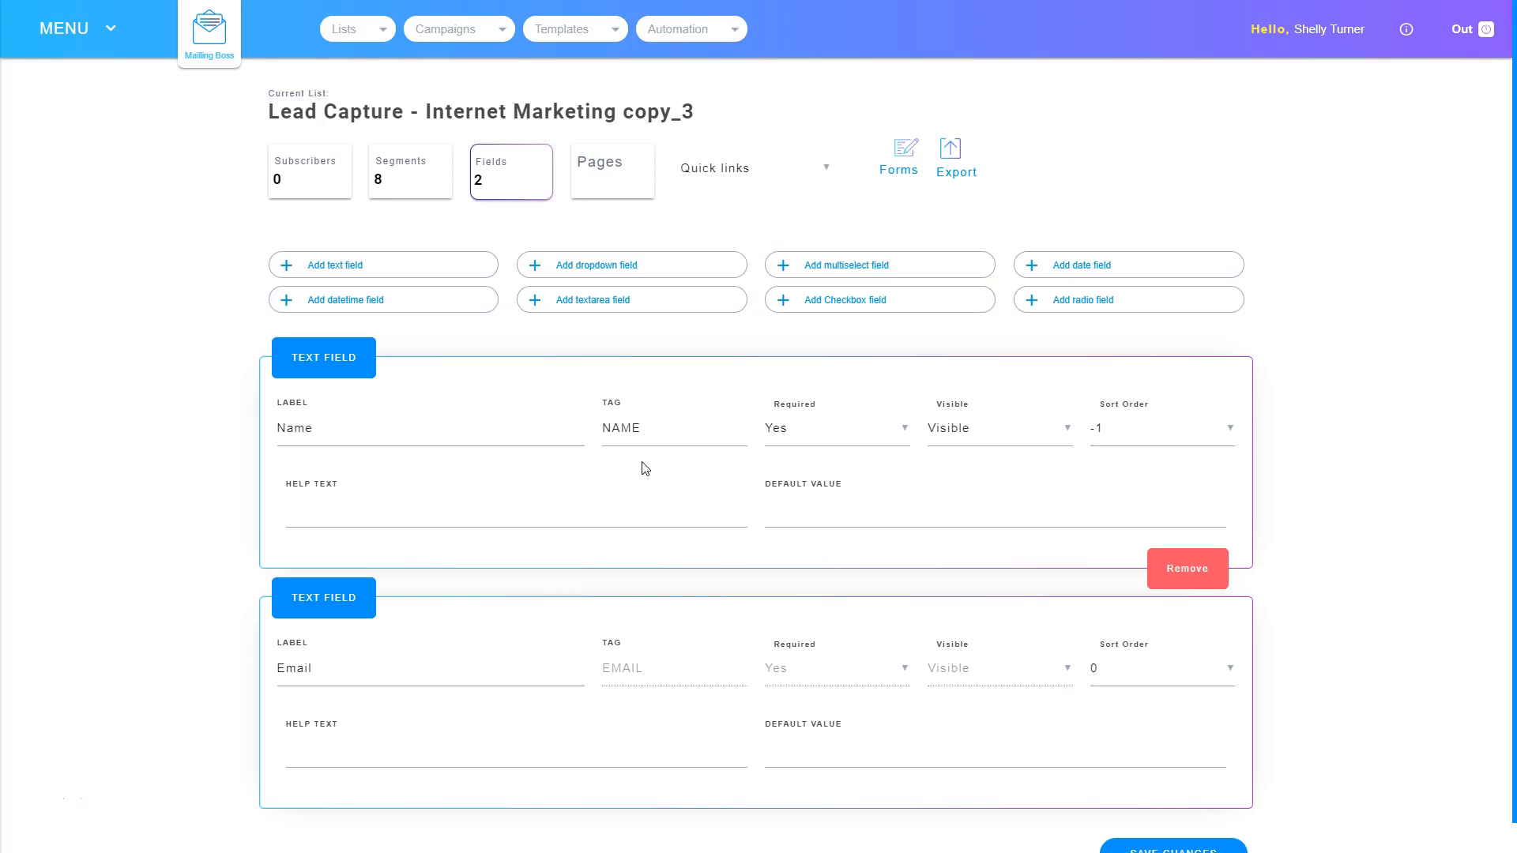
{"action": "left_click", "coordinate": [603, 426]}
{"action": "left_click", "coordinate": [376, 678]}
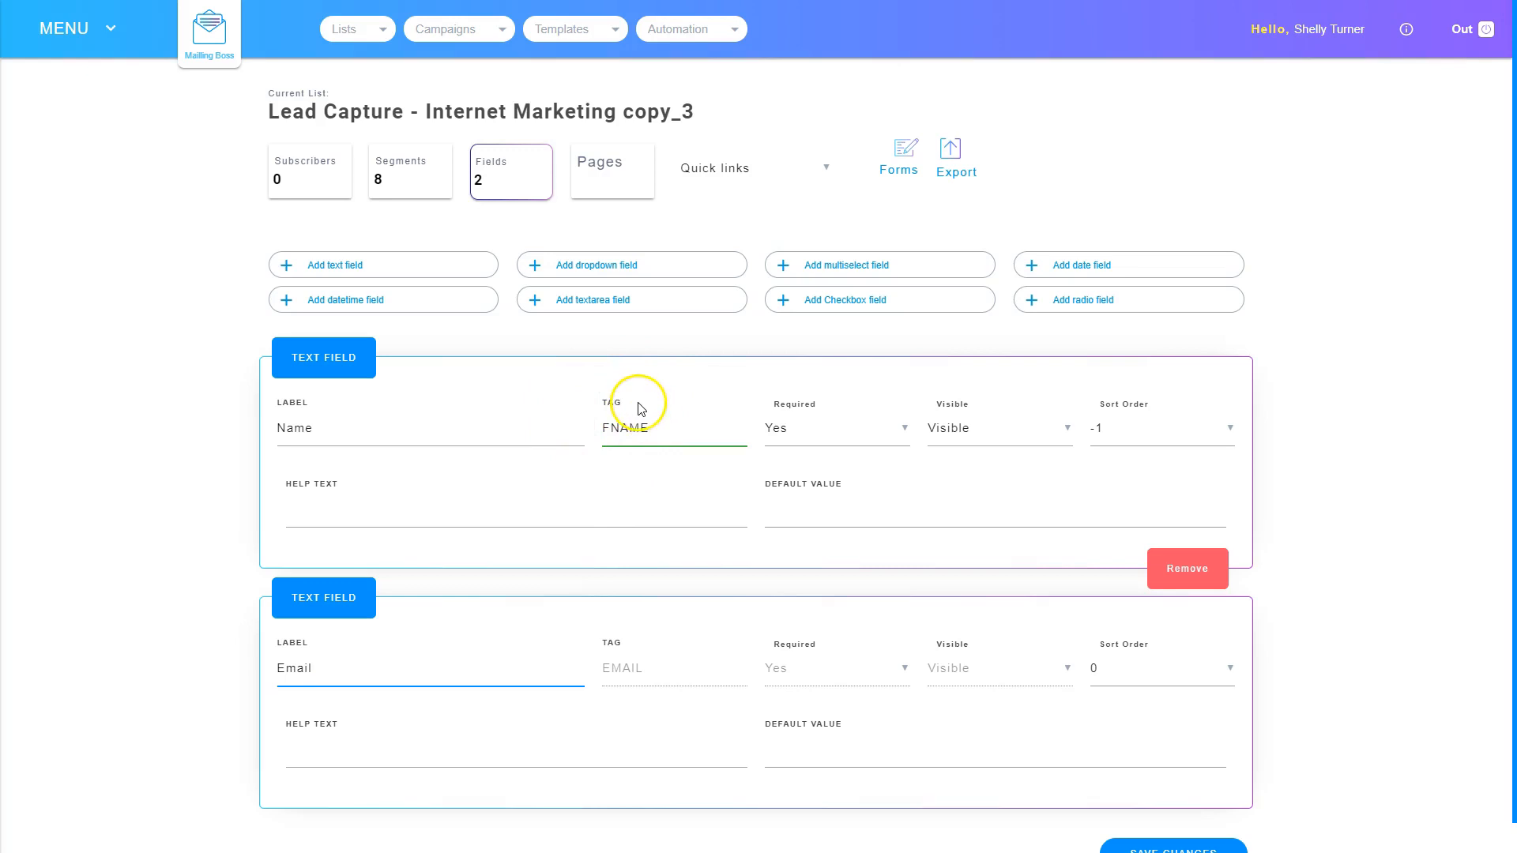
{"action": "scroll", "coordinate": [875, 764], "scroll_direction": "down", "scroll_amount": 1}
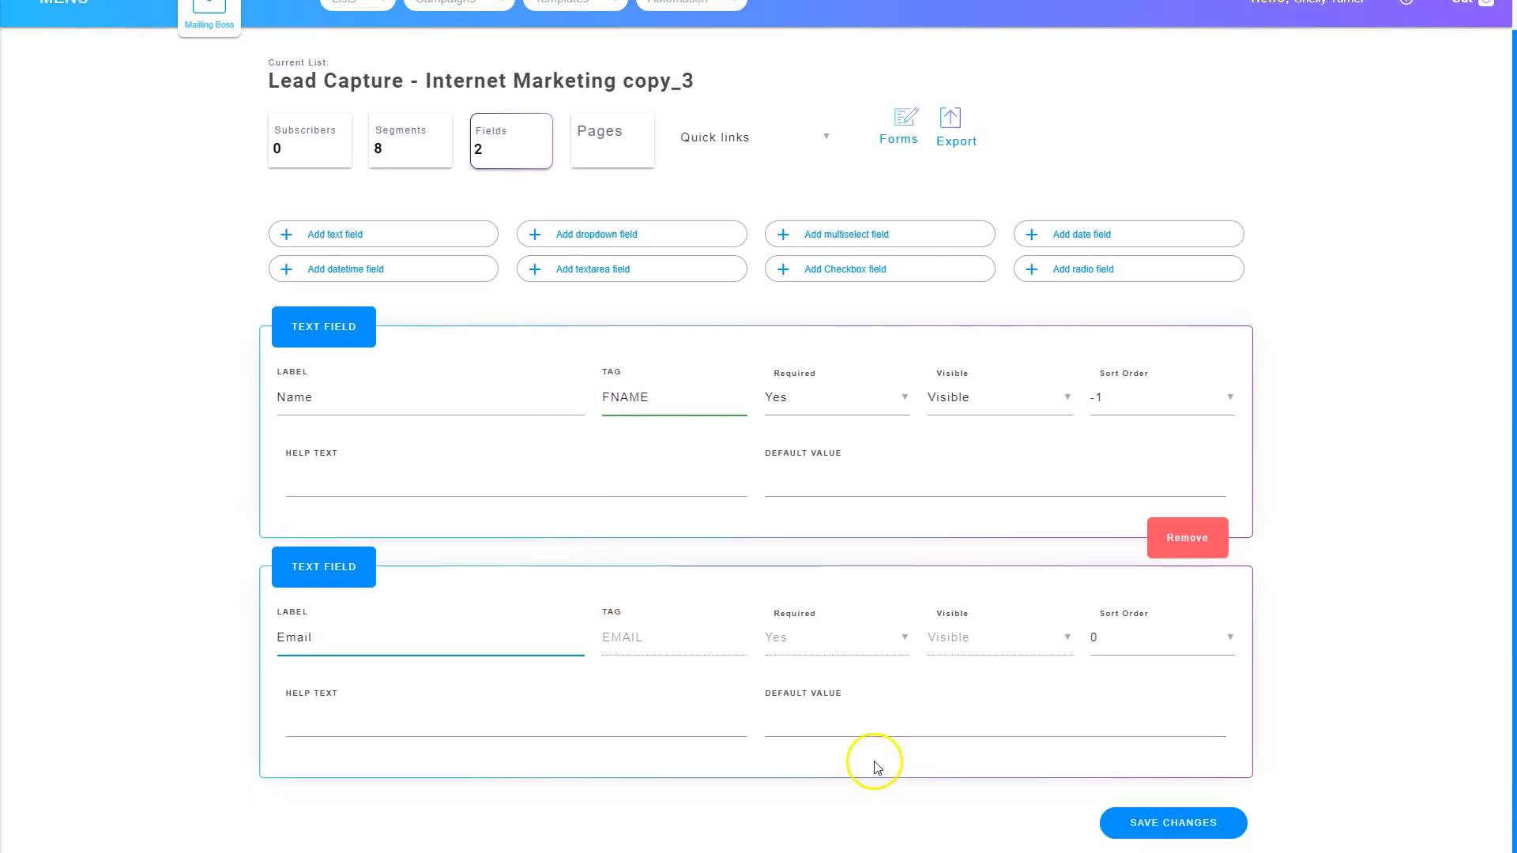
{"action": "left_click", "coordinate": [1220, 823]}
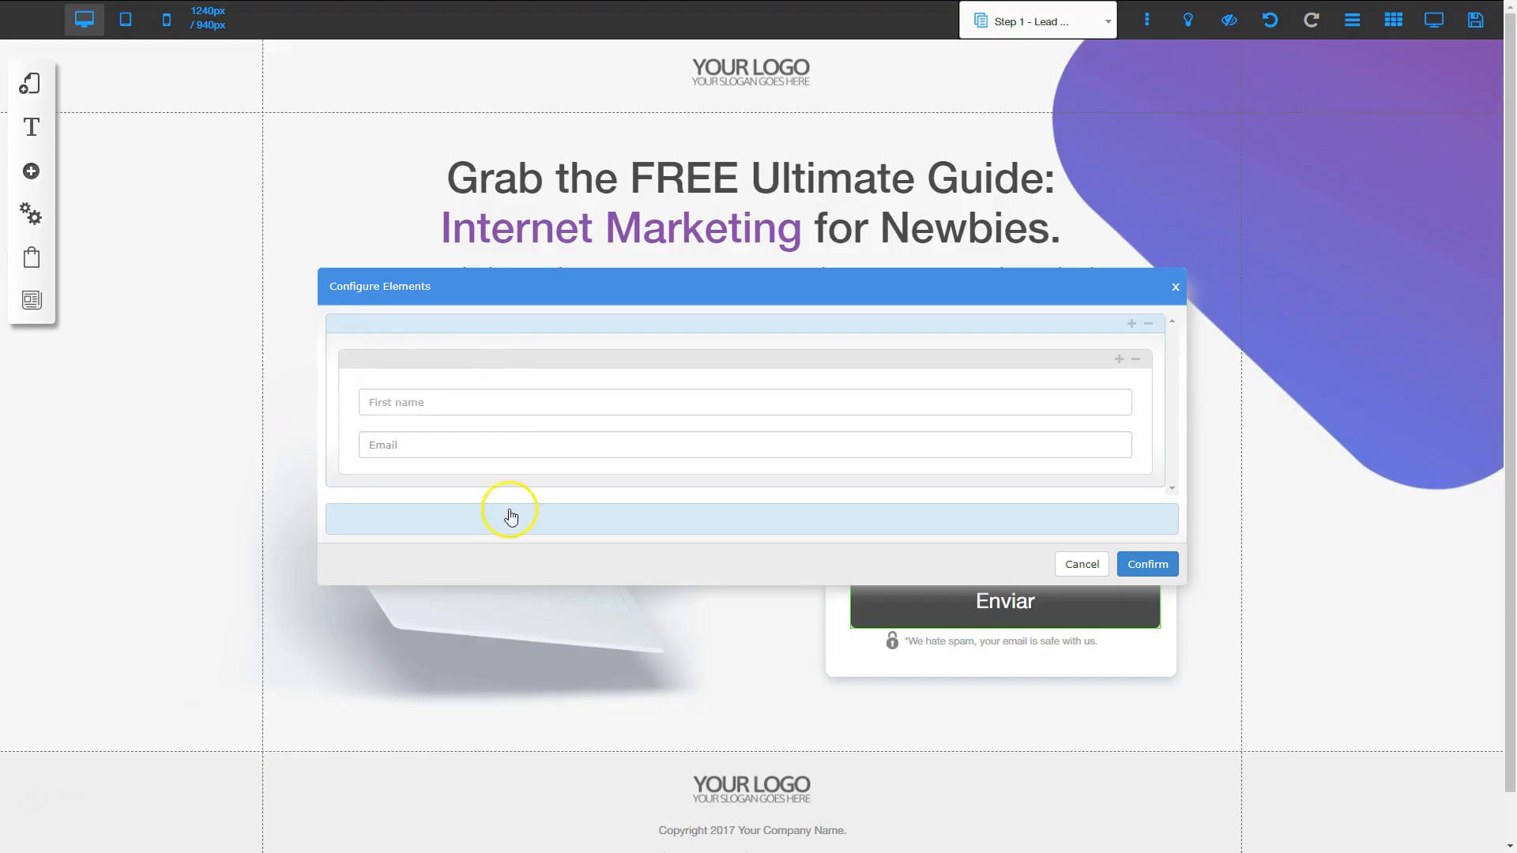
Confirm the form's element configuration and set the button background color in the Form_custom_3 style to the saved favorite purple.
{"action": "left_click", "coordinate": [1148, 565]}
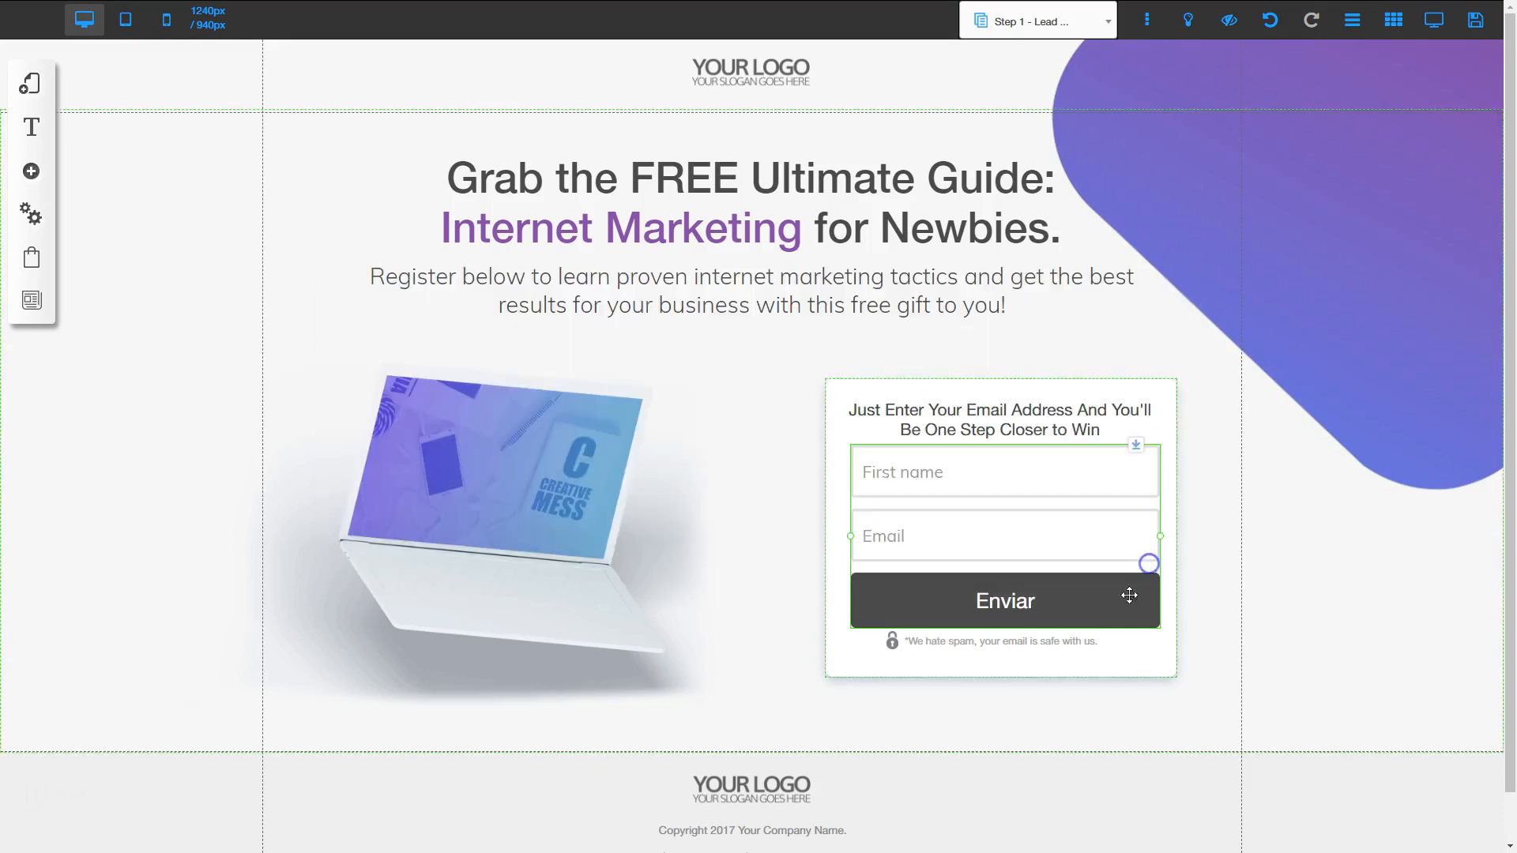
{"action": "left_click", "coordinate": [1009, 542]}
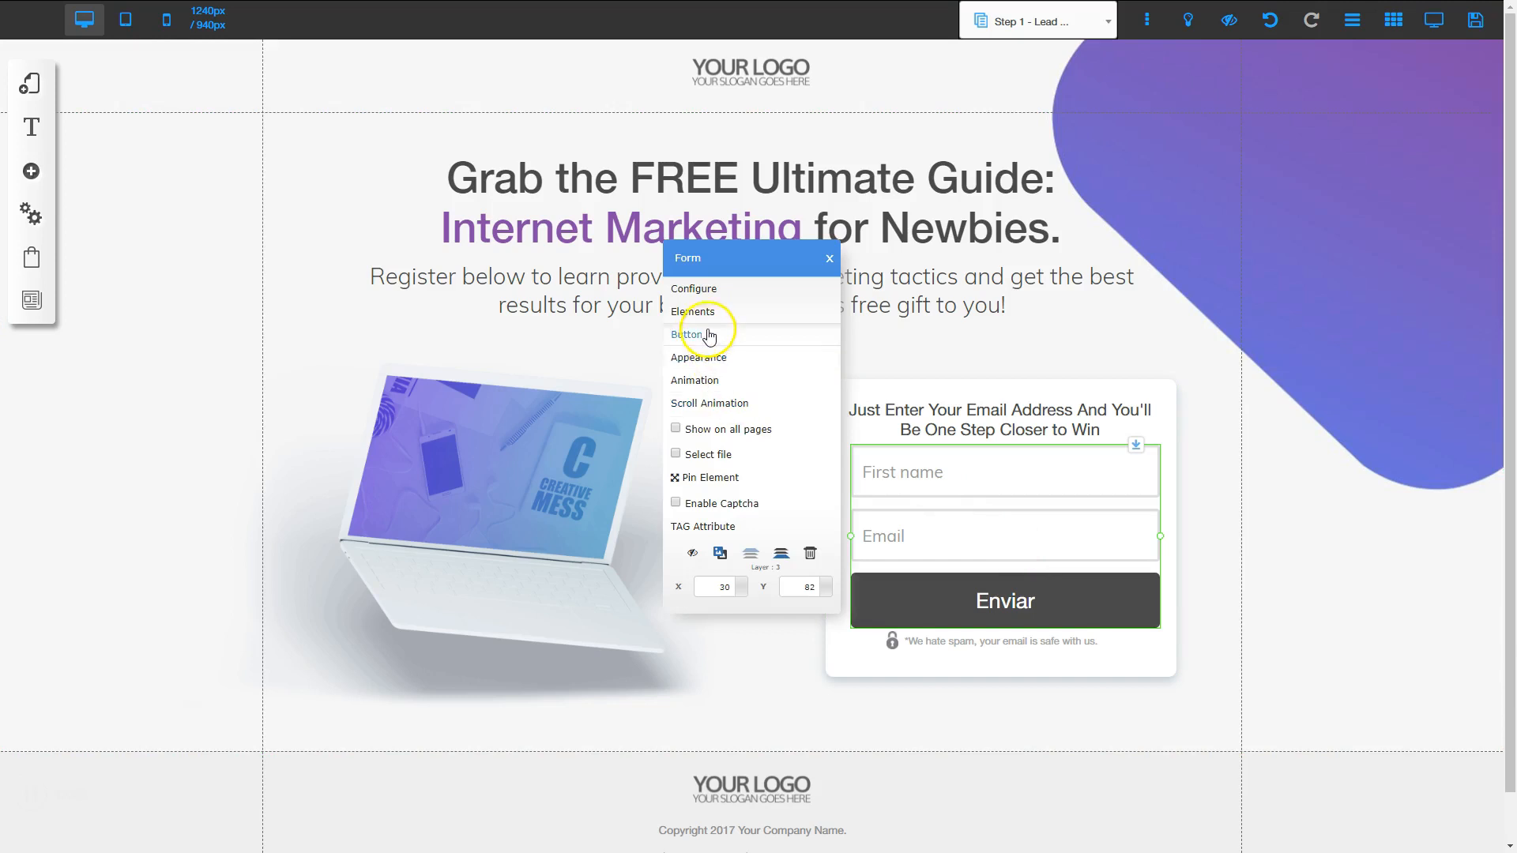
{"action": "left_click", "coordinate": [711, 357]}
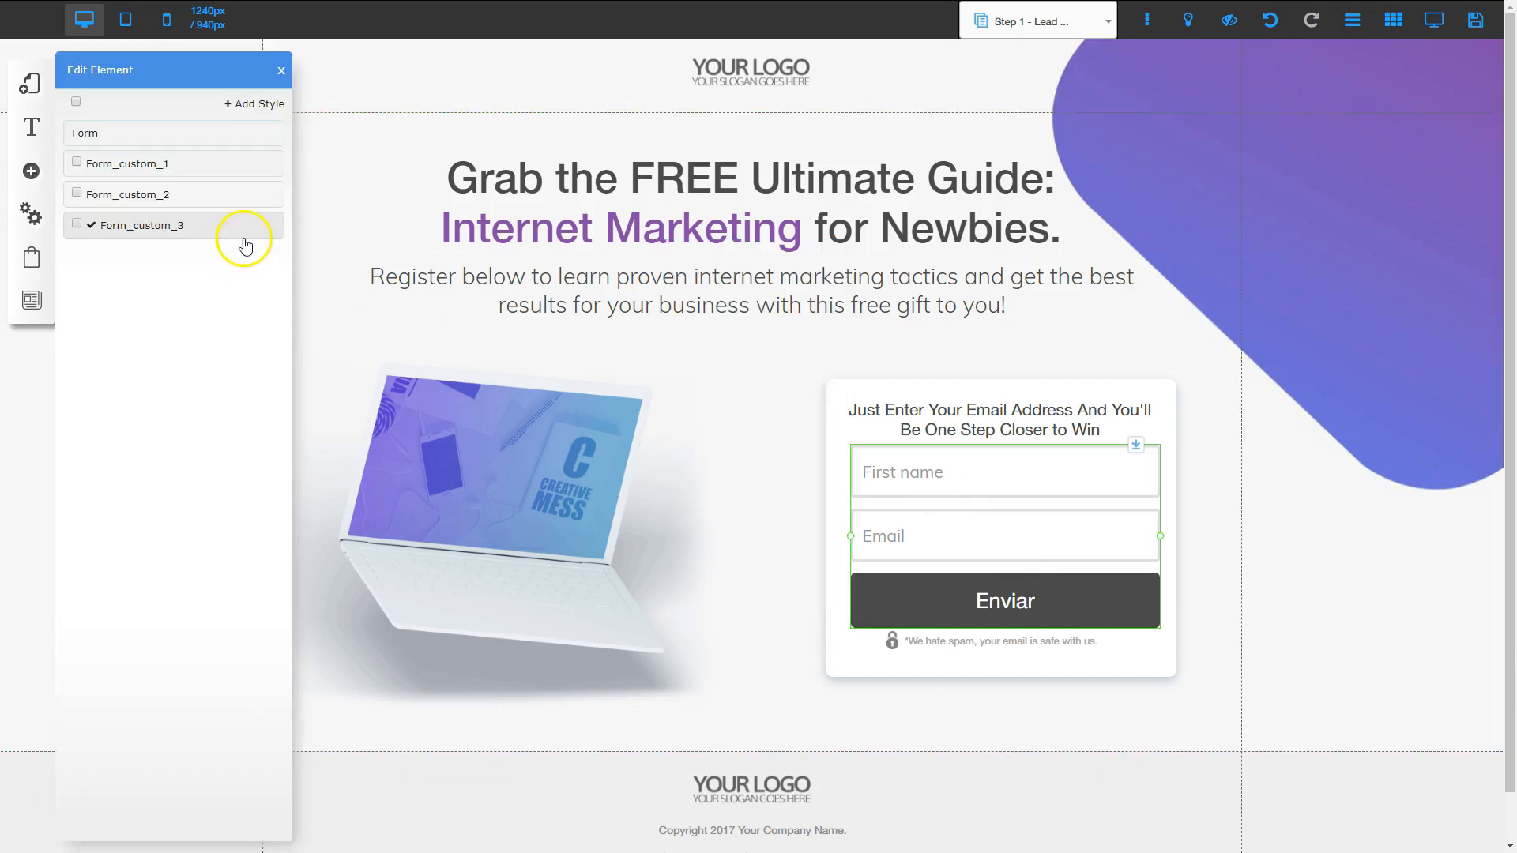
{"action": "left_click", "coordinate": [237, 227]}
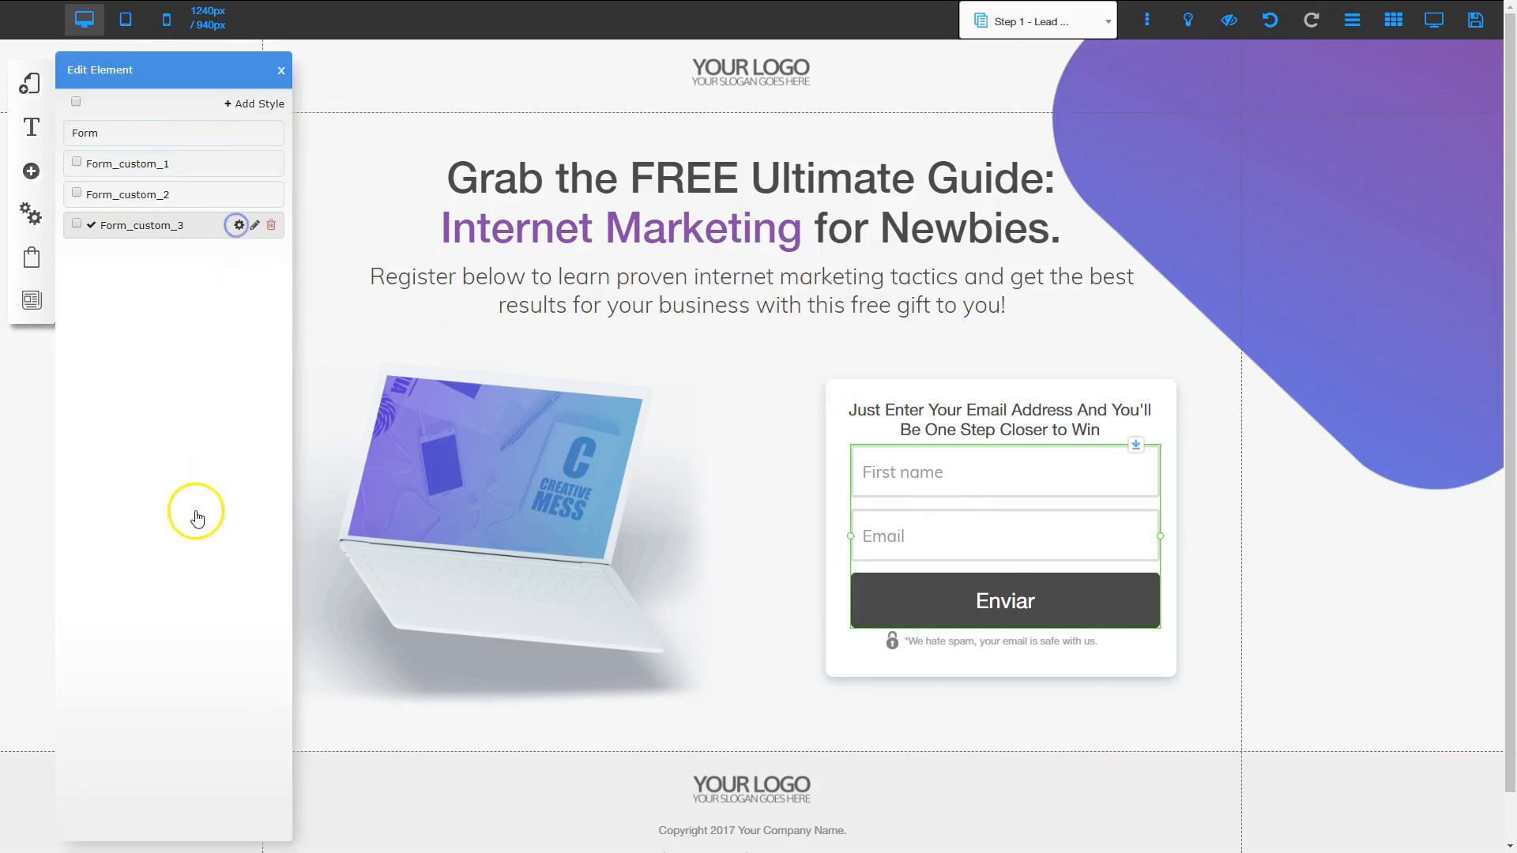
{"action": "left_click", "coordinate": [123, 332]}
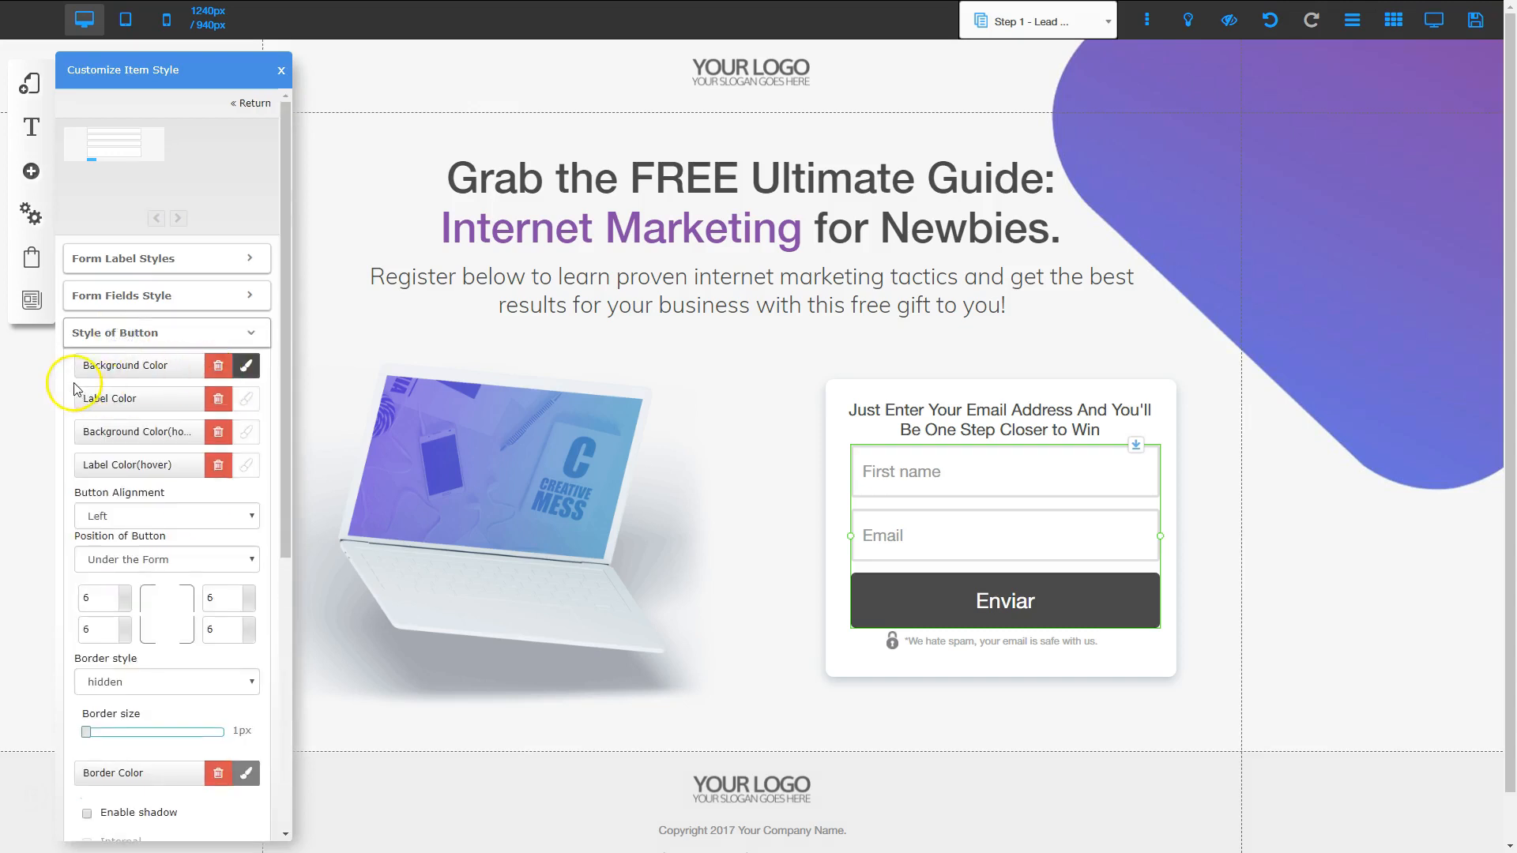
{"action": "left_click", "coordinate": [245, 365]}
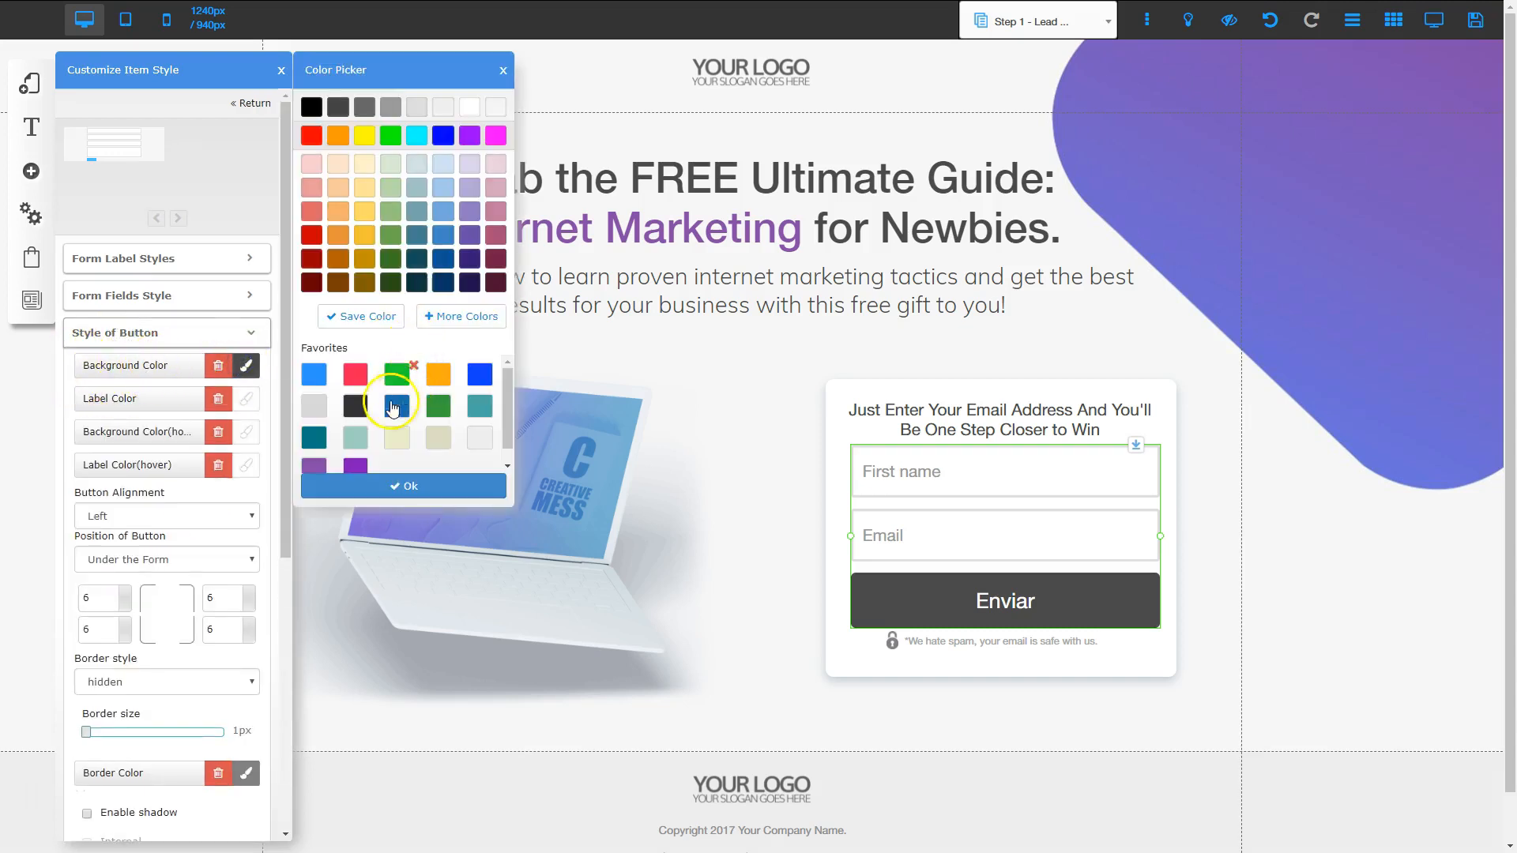
{"action": "left_click", "coordinate": [316, 468]}
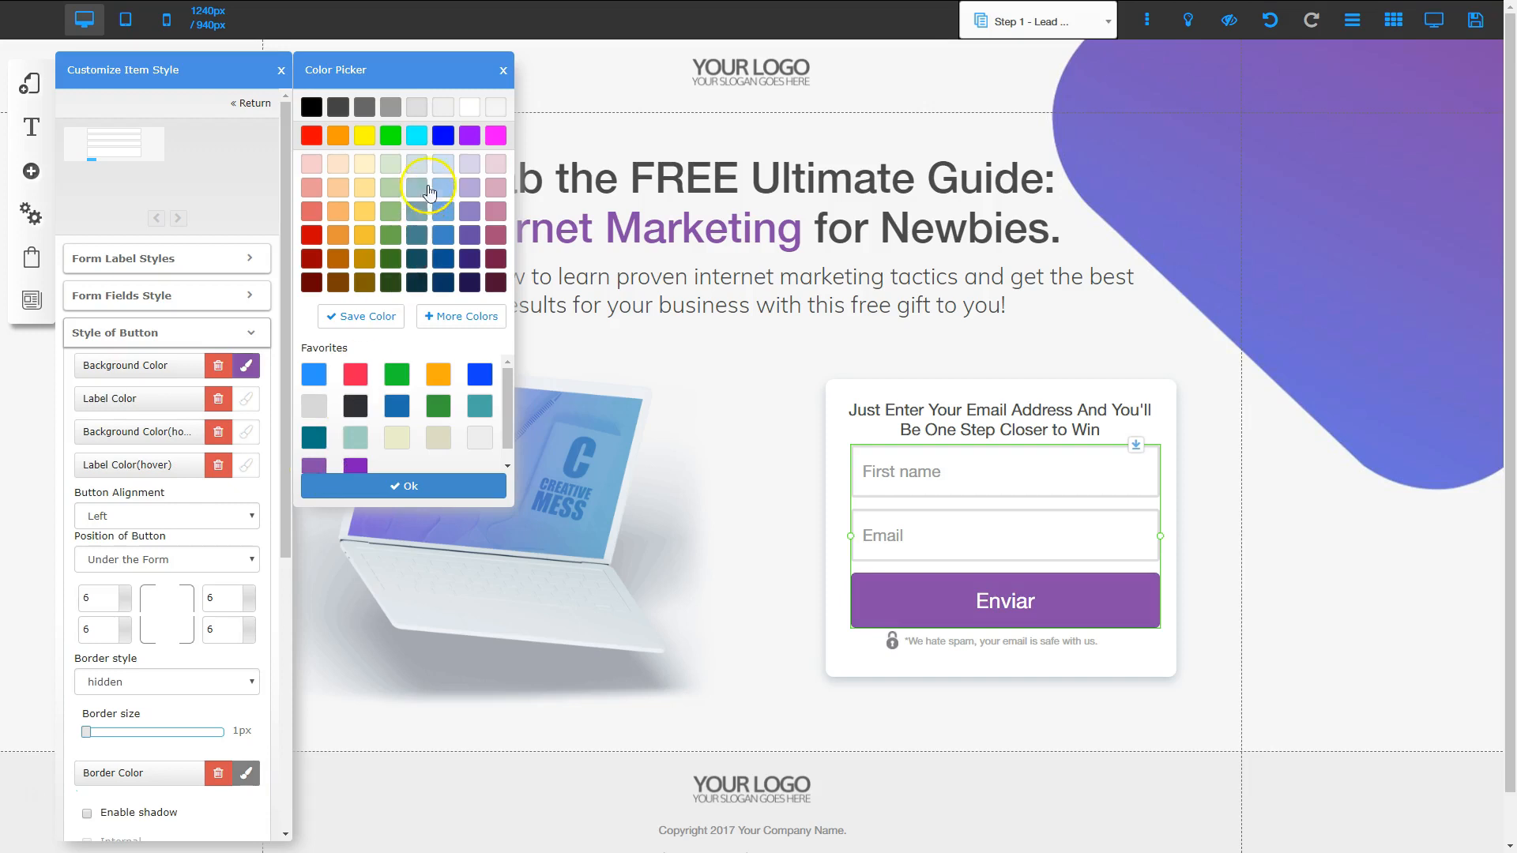
Change the opt-in form's button text to Register and save the changes to the Step 1 - Lead Capture page.
{"action": "left_click", "coordinate": [990, 528]}
{"action": "right_click", "coordinate": [990, 528]}
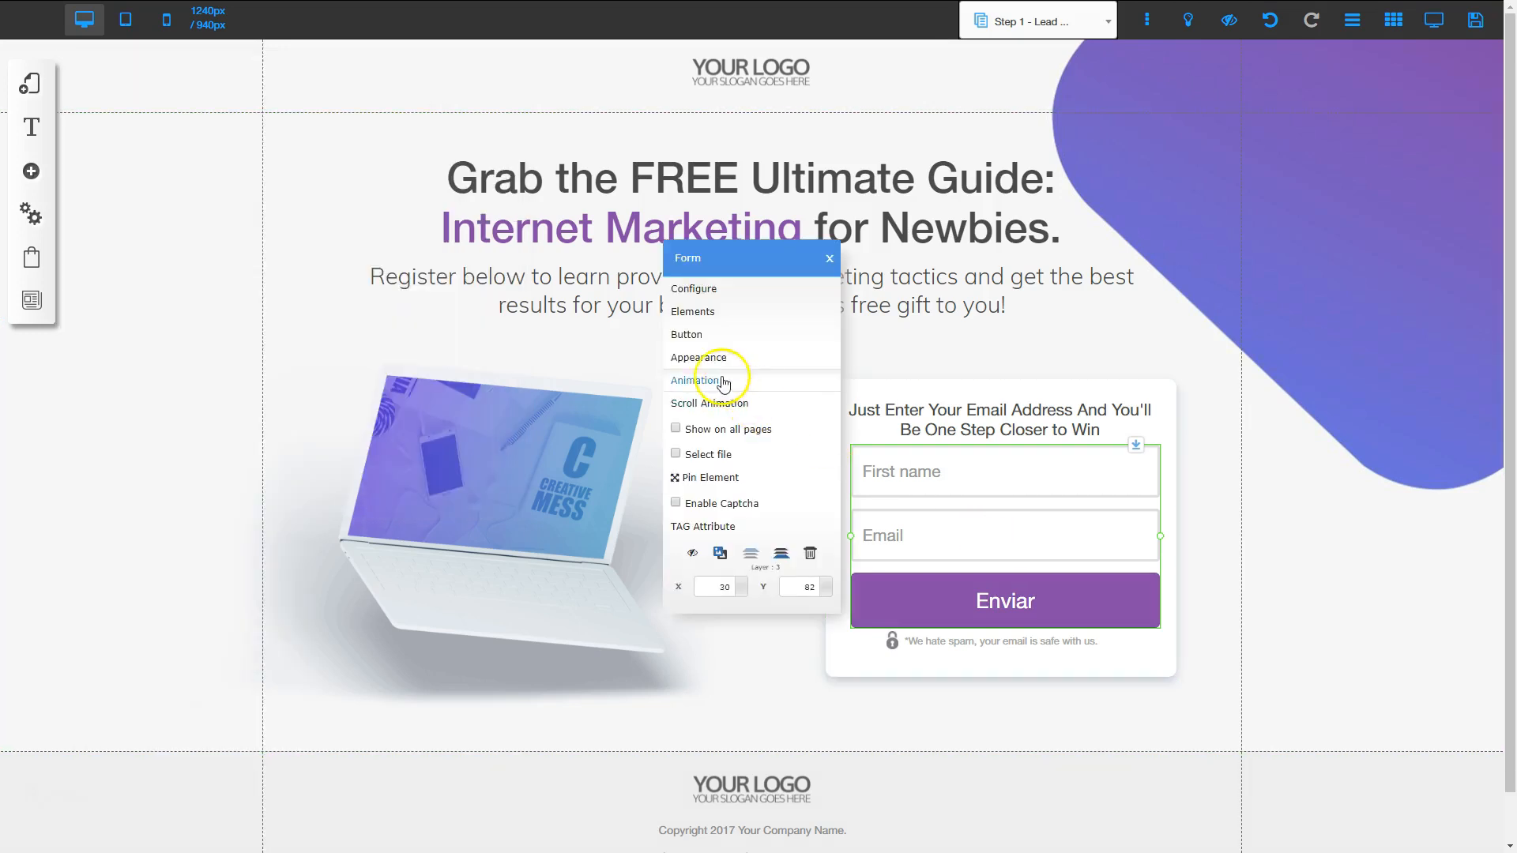
{"action": "left_click", "coordinate": [696, 336]}
{"action": "left_click", "coordinate": [658, 385]}
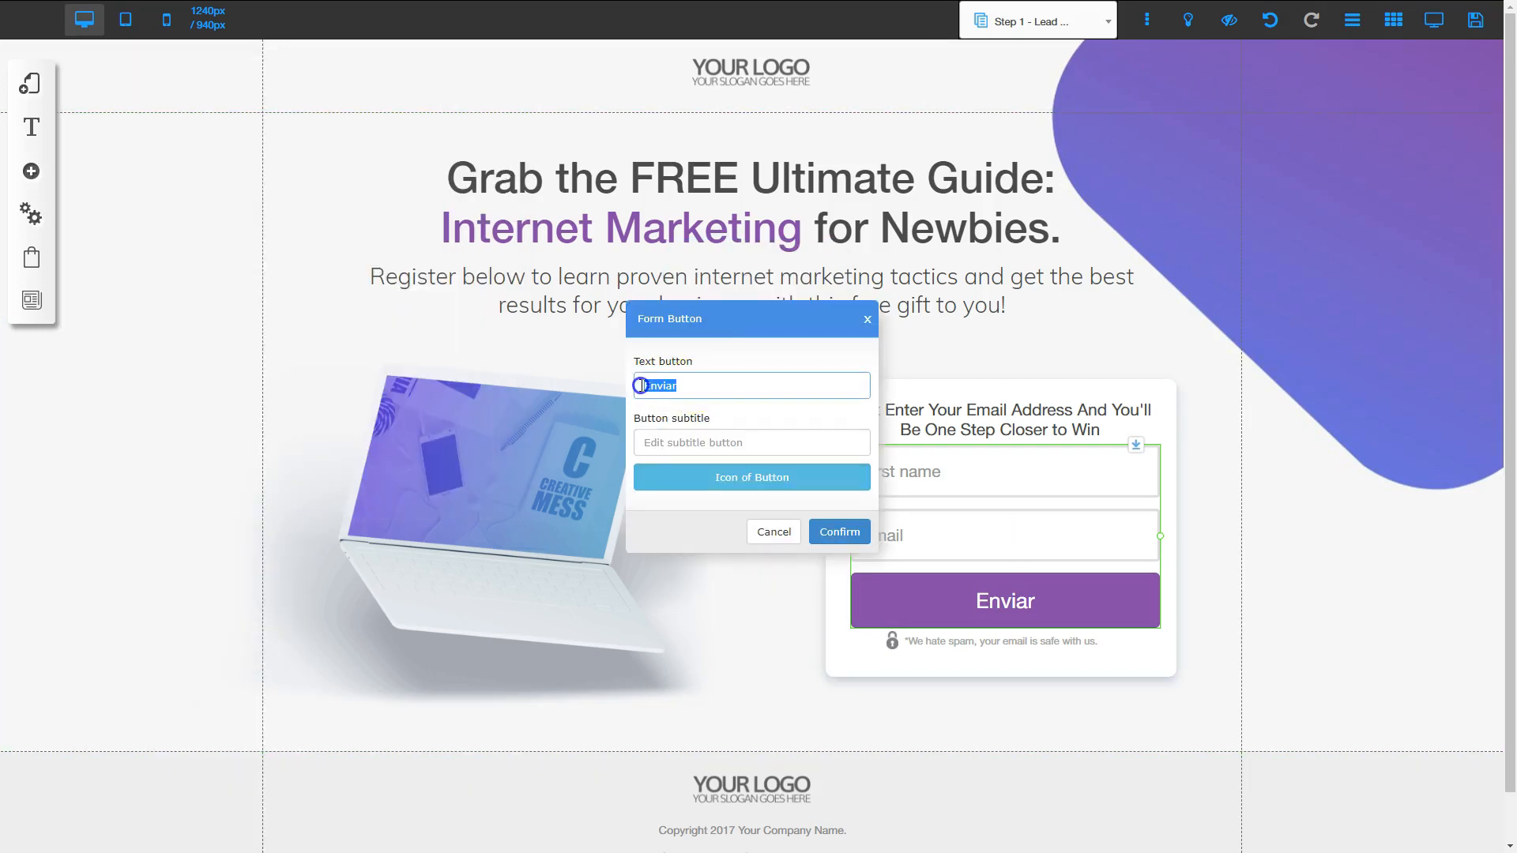
{"action": "type", "text": "Register"}
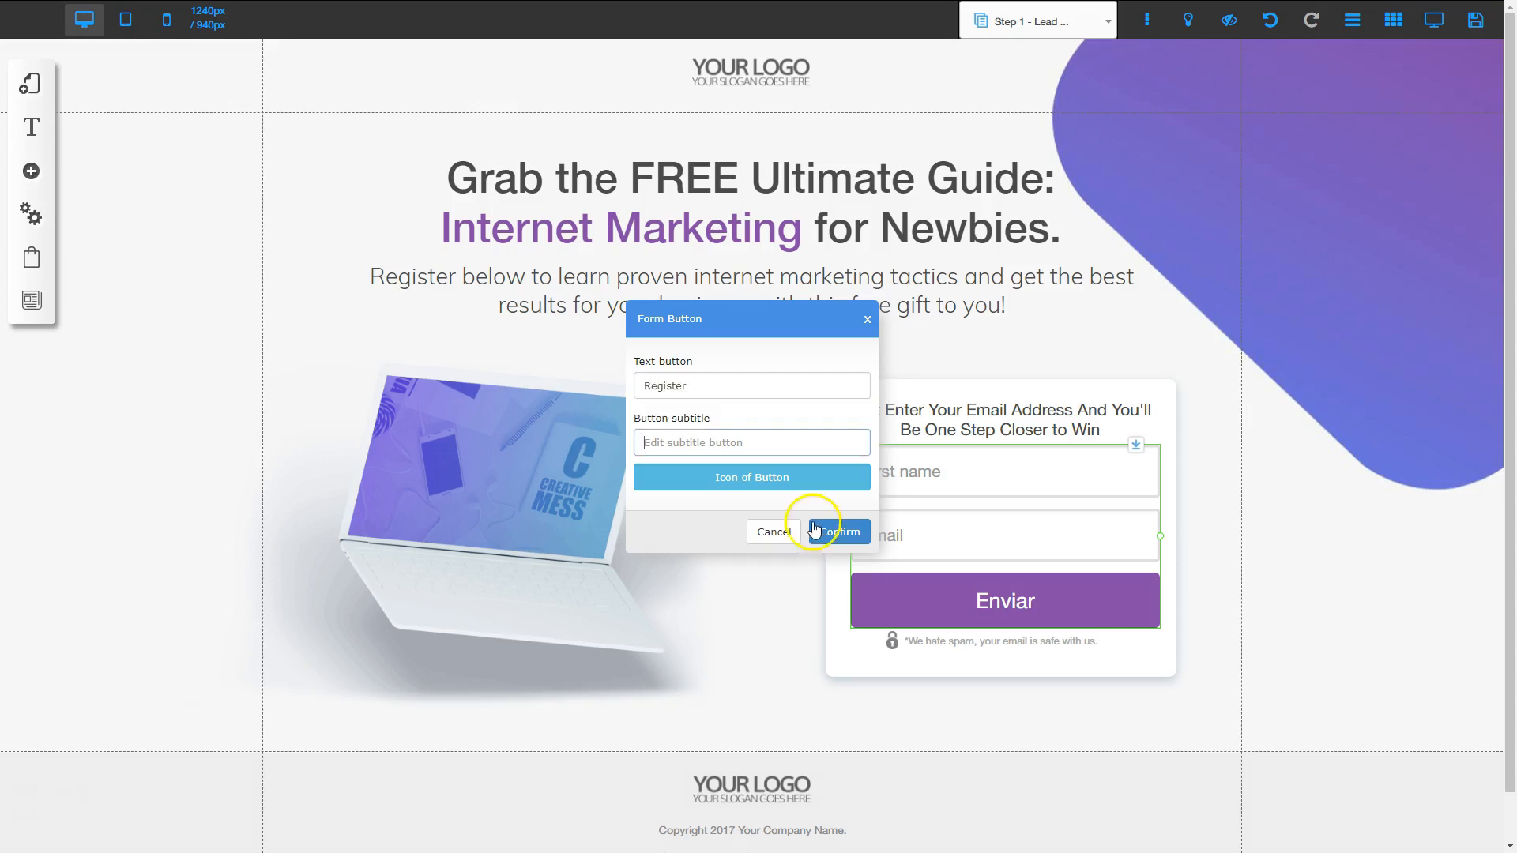
{"action": "left_click", "coordinate": [840, 532]}
{"action": "left_click", "coordinate": [871, 526]}
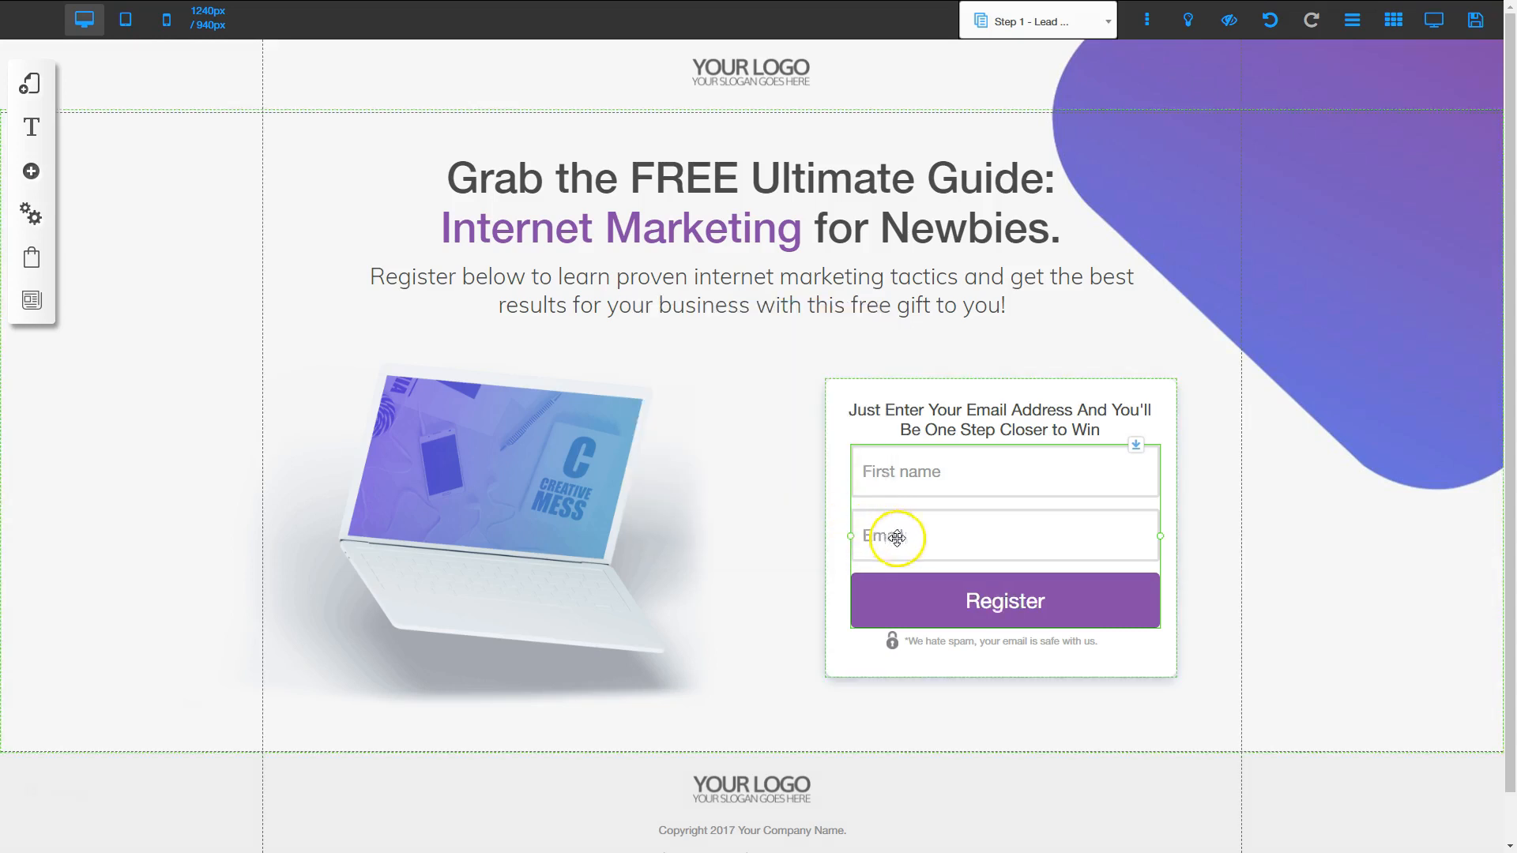
{"action": "left_click", "coordinate": [1473, 31]}
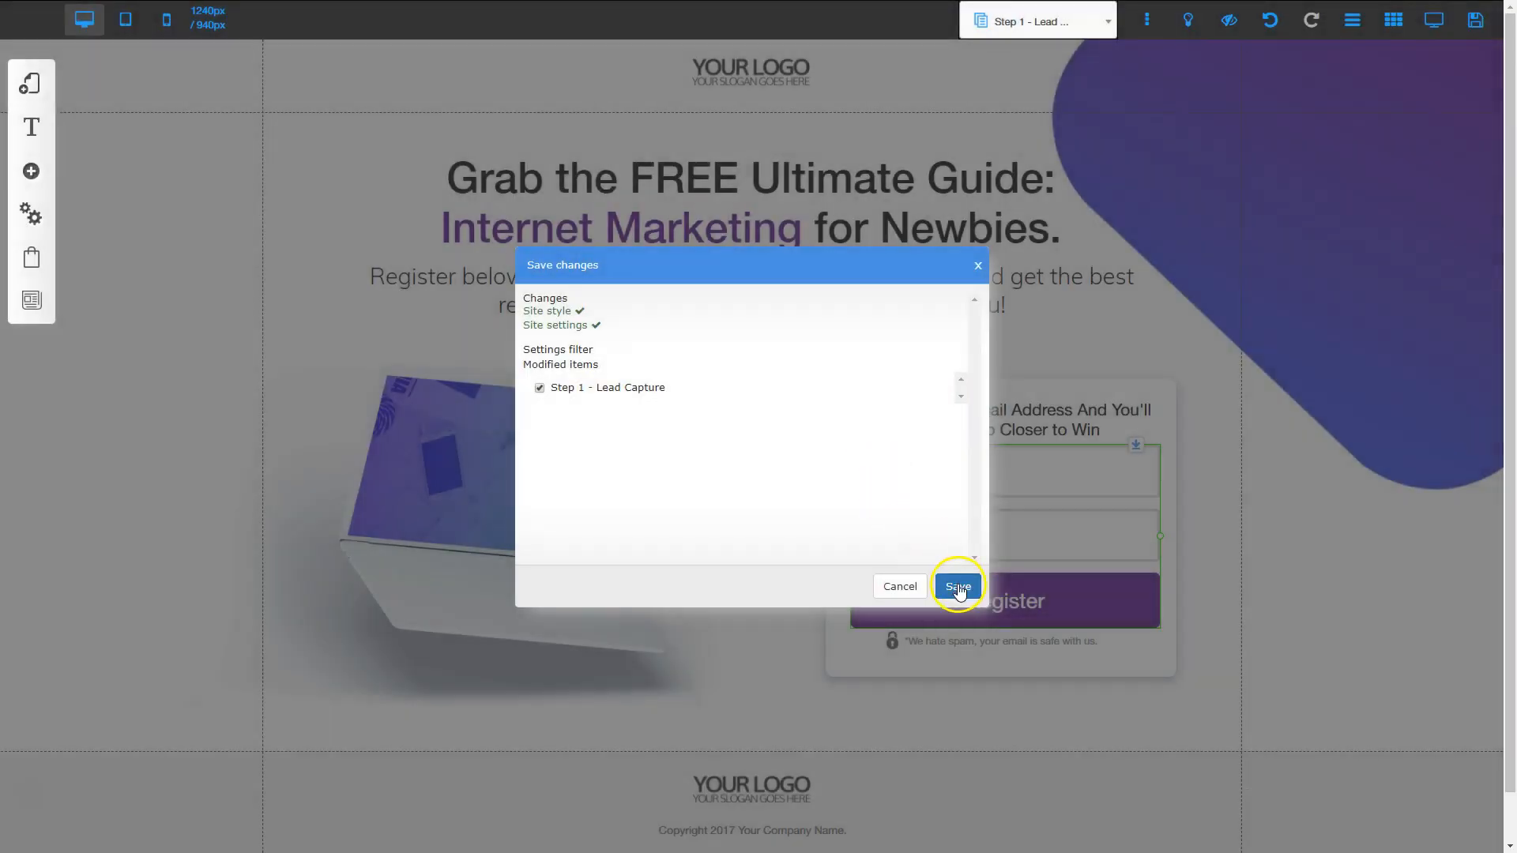
{"action": "left_click", "coordinate": [958, 588]}
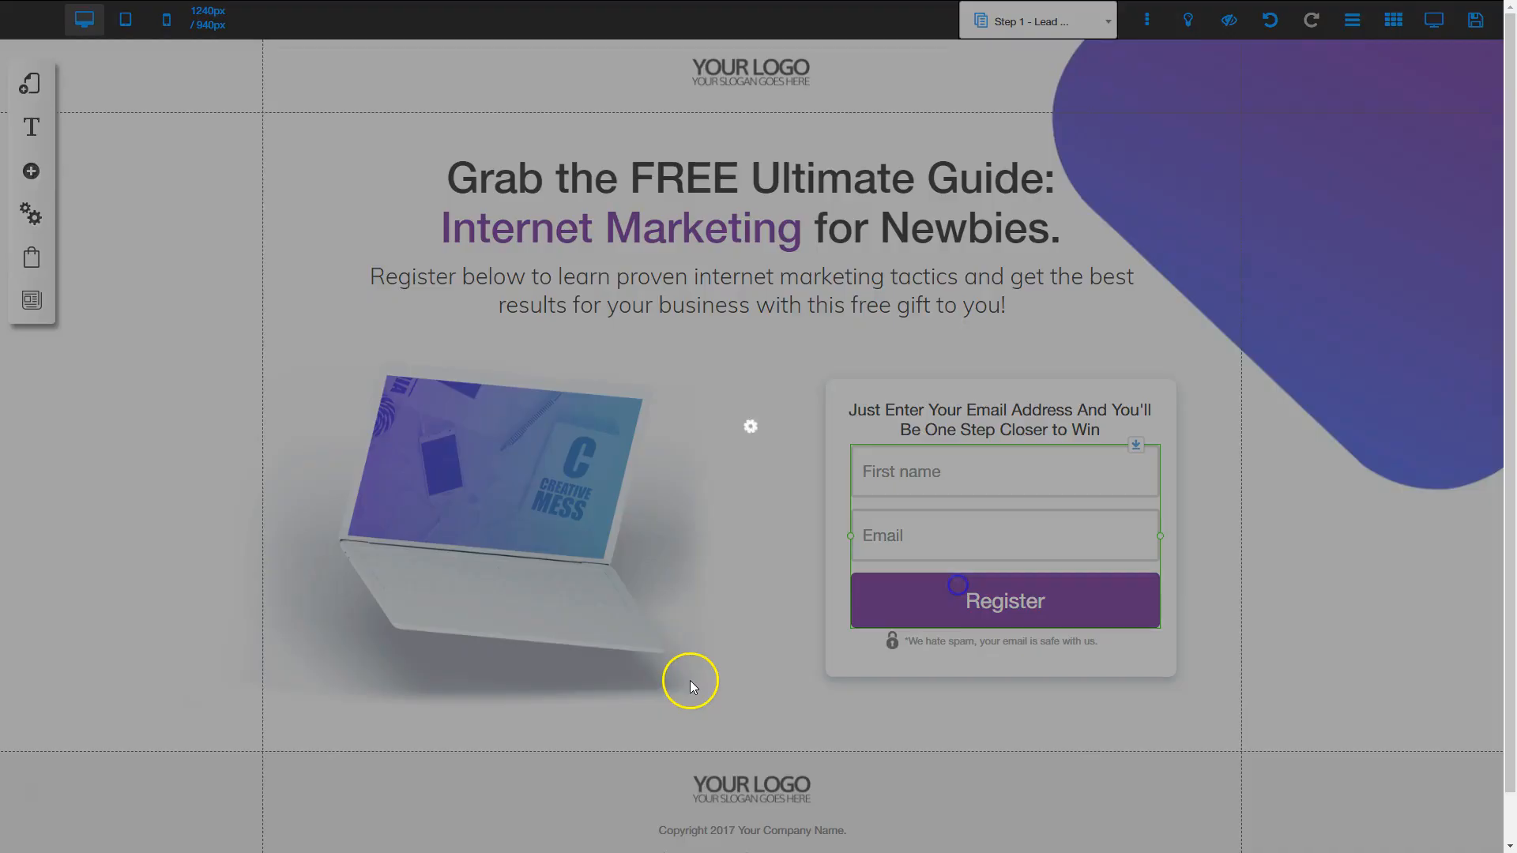